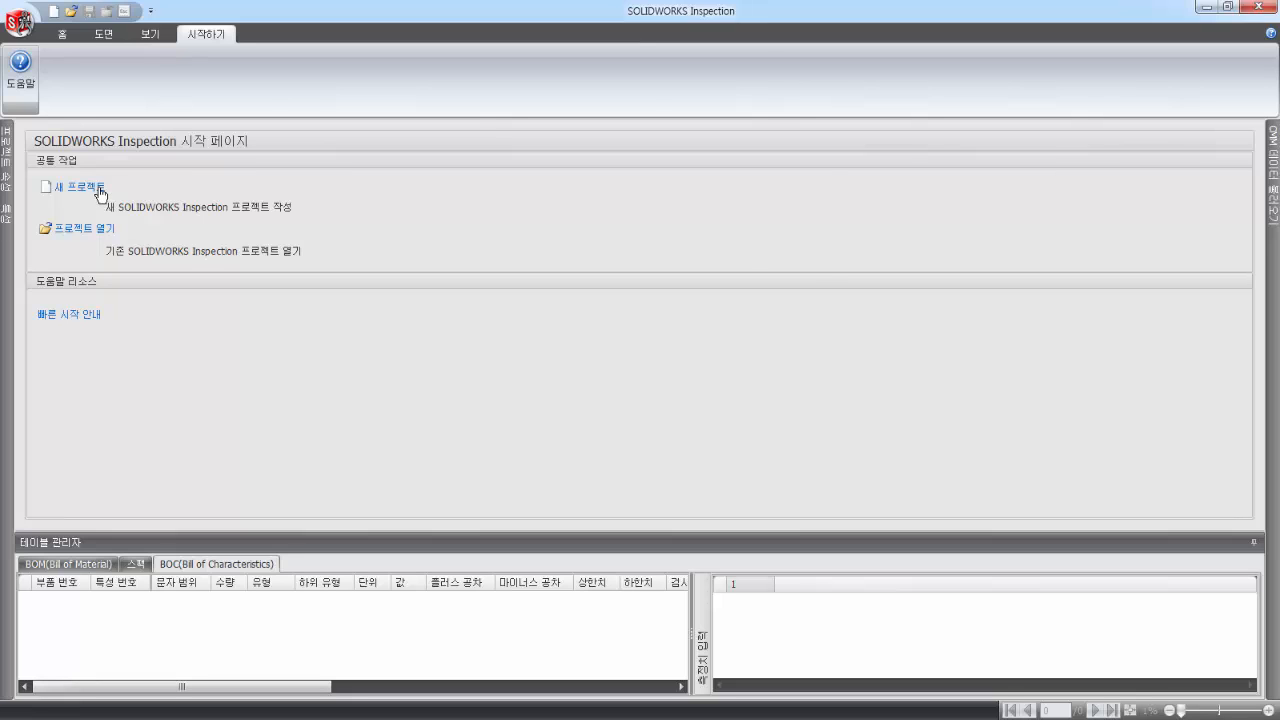
- Create a new inspection project from the Default.ixpdot template using the Knuckle - Rev C PDF drawing
left_click(100, 190)
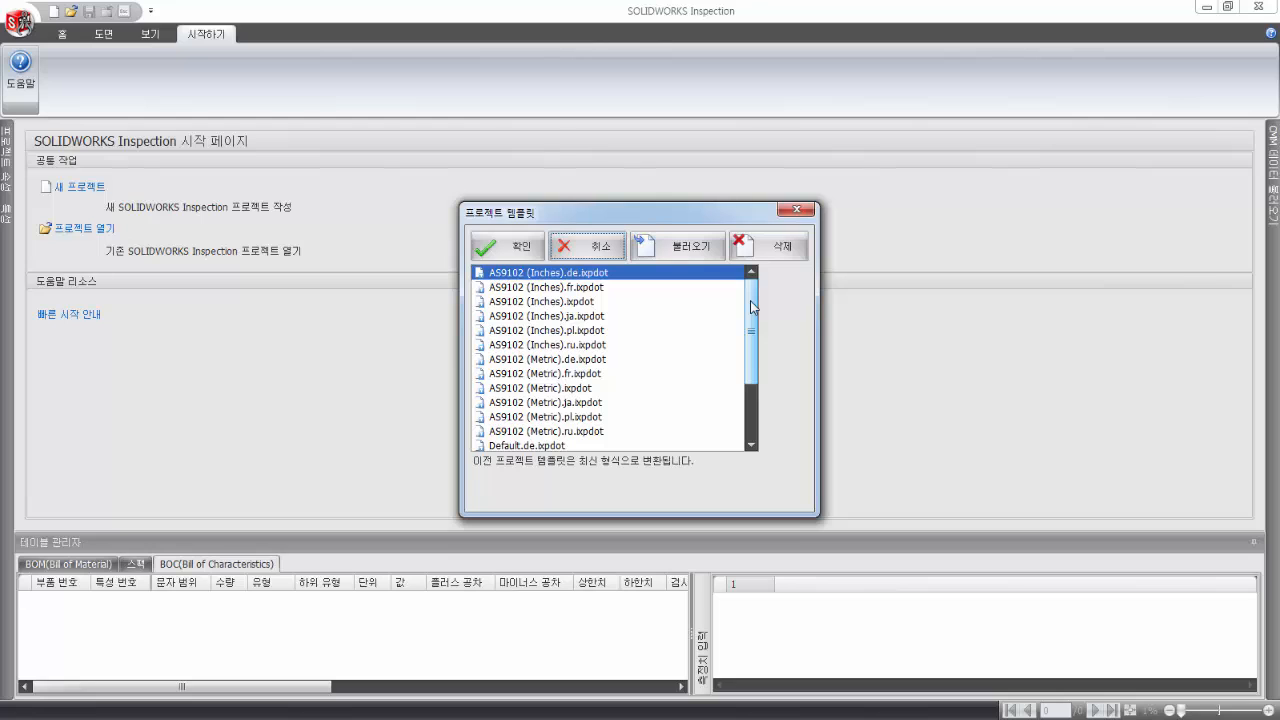
left_click_drag(754, 307, 751, 386)
left_click(630, 388)
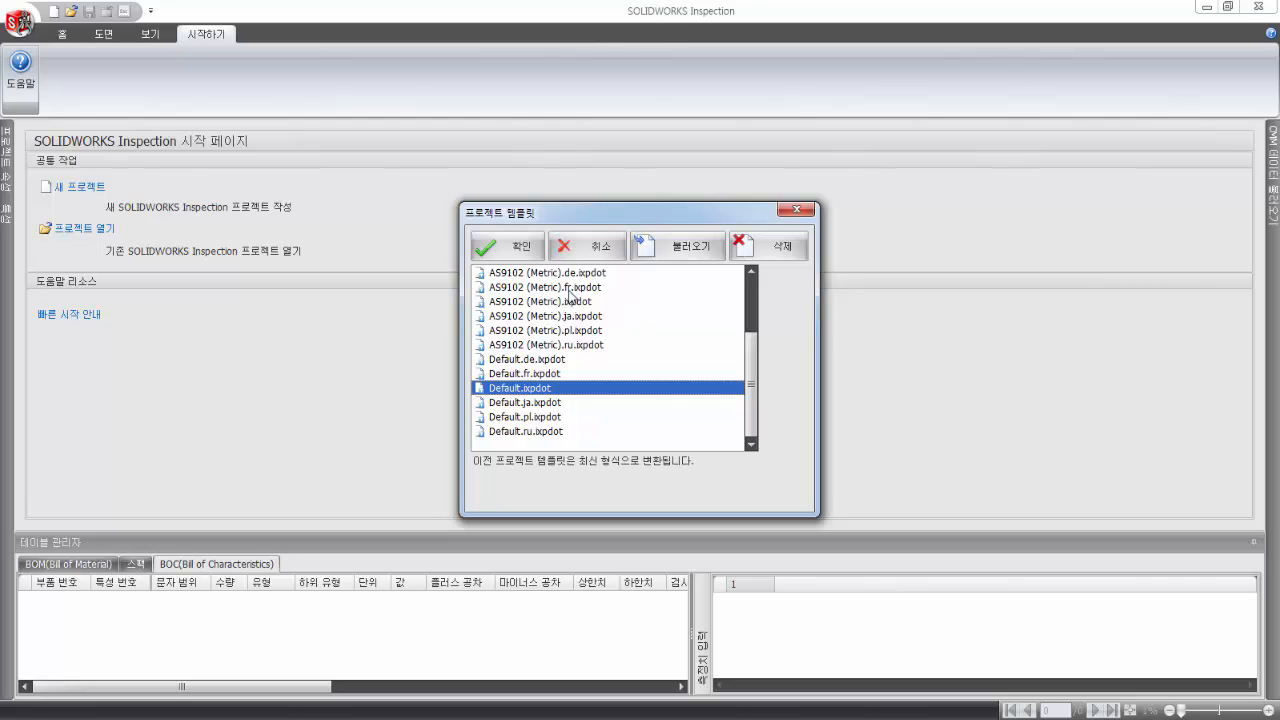
left_click(484, 246)
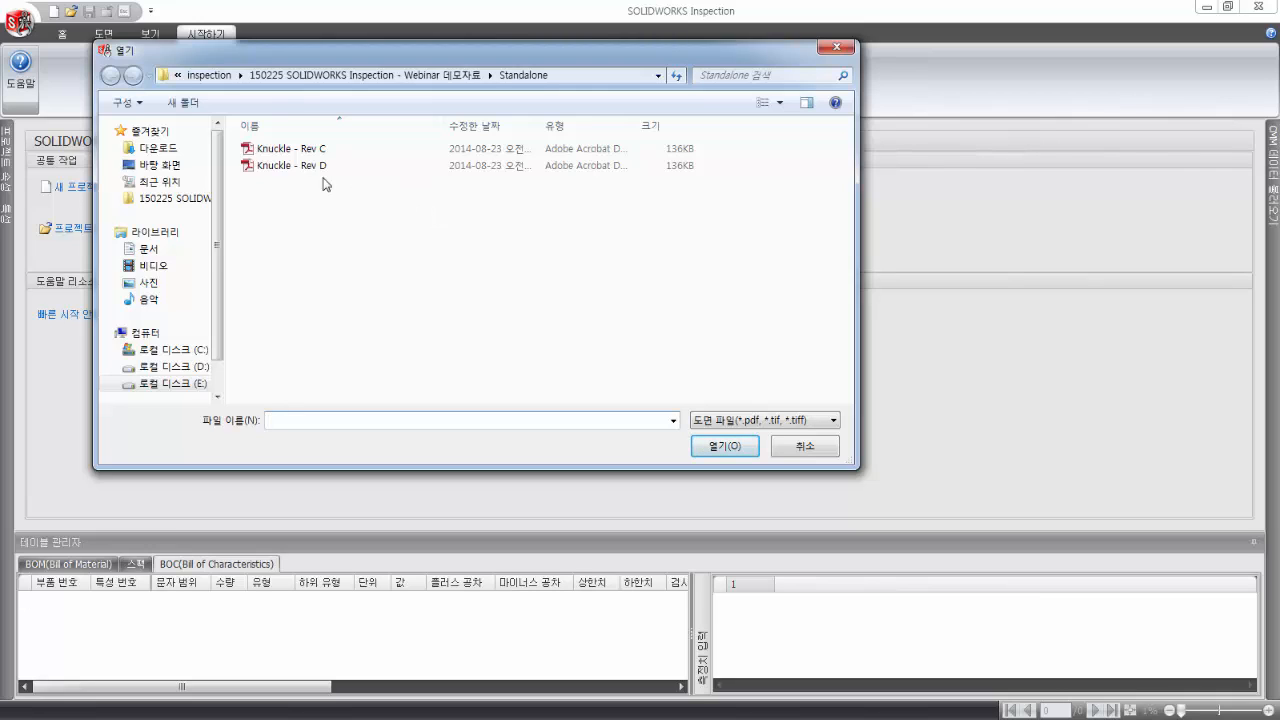
left_click(300, 149)
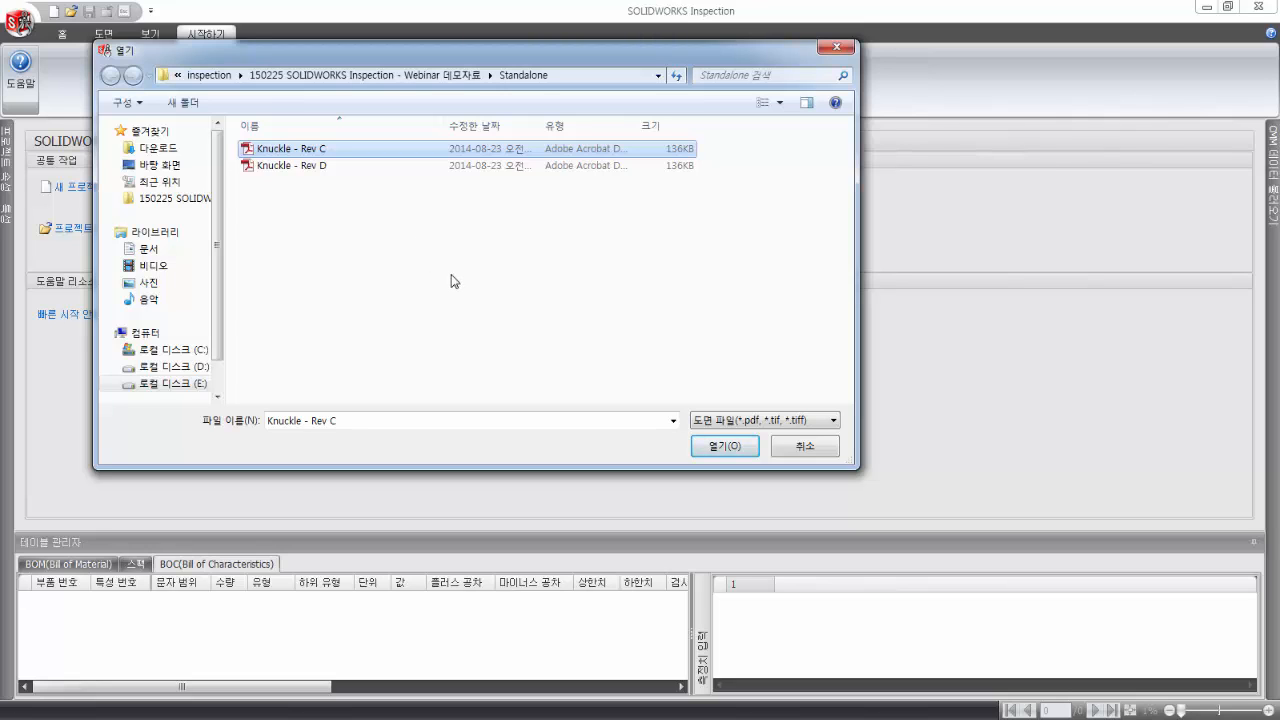
left_click(706, 447)
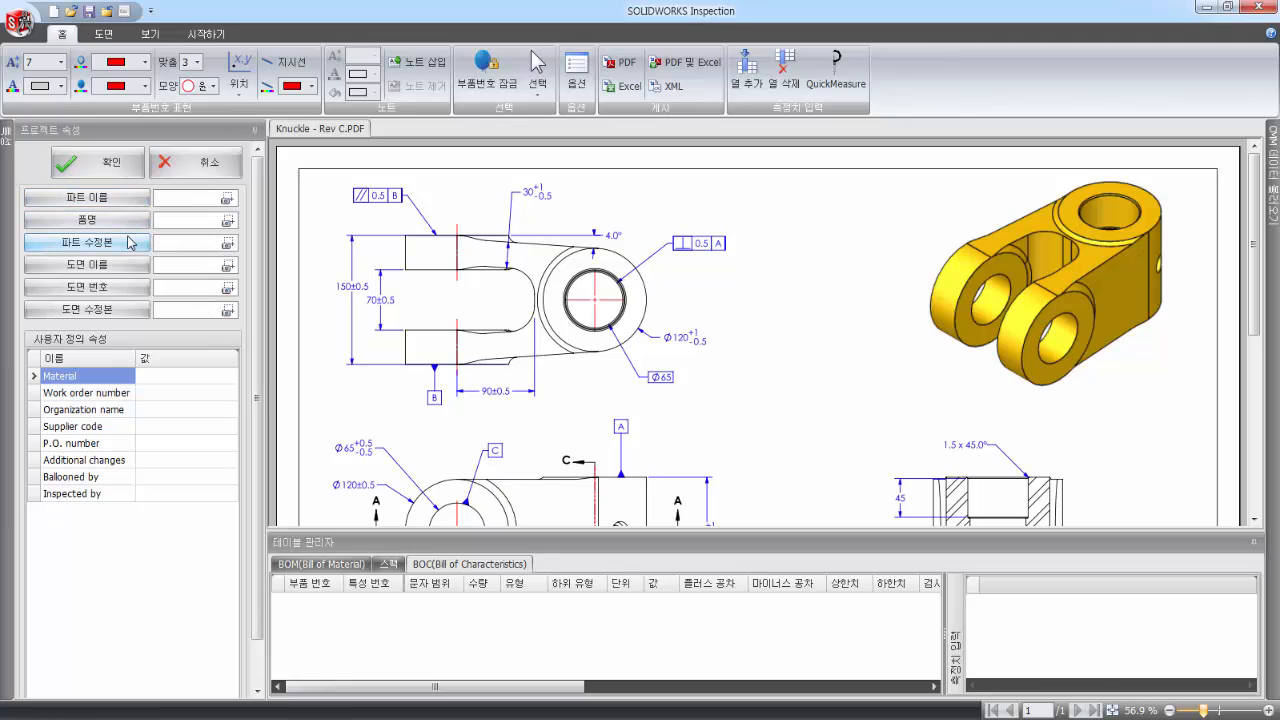
- Capture BOOM KNUCKLE from the drawing's title block as the part name (파트 이름) project property
left_click(178, 197)
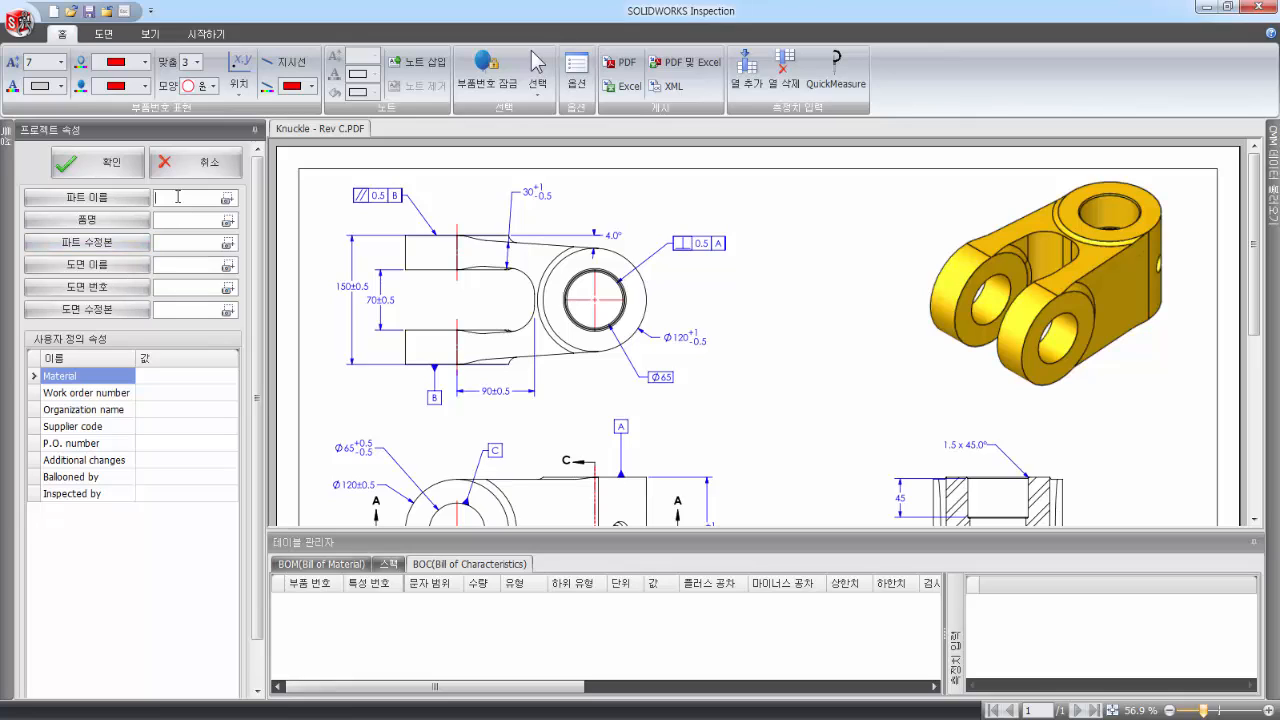
left_click(184, 219)
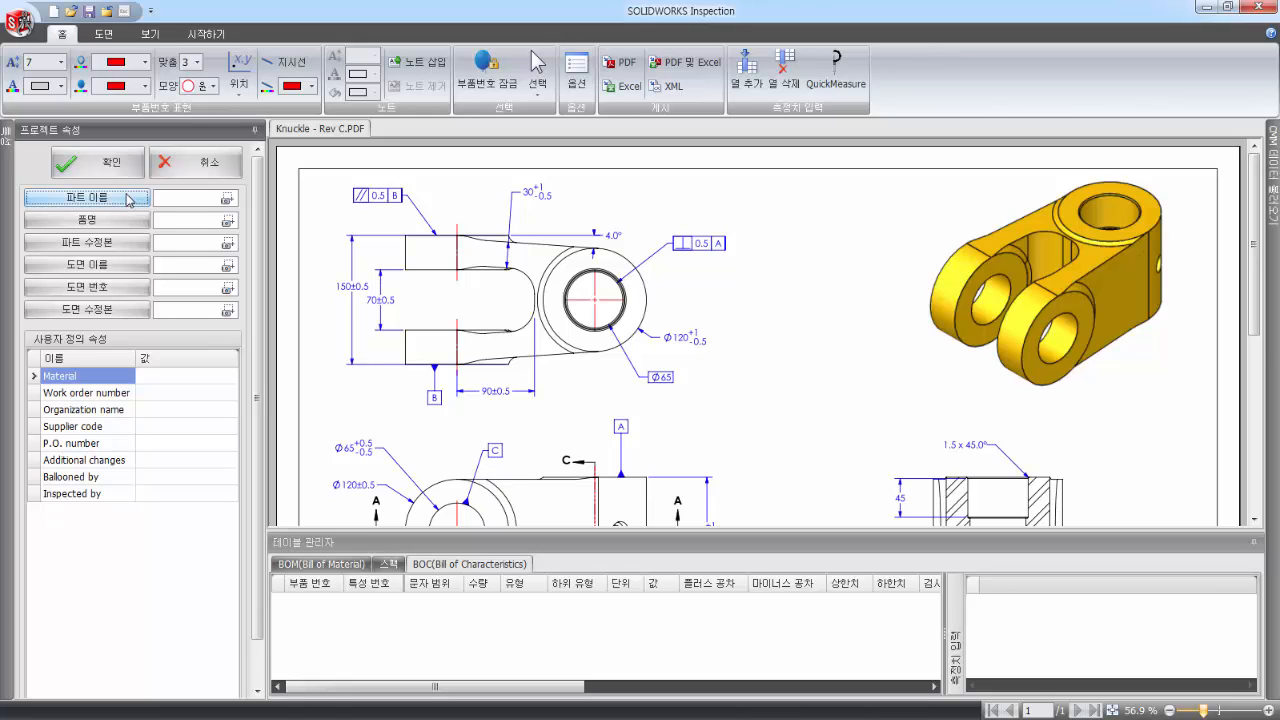
left_click(172, 197)
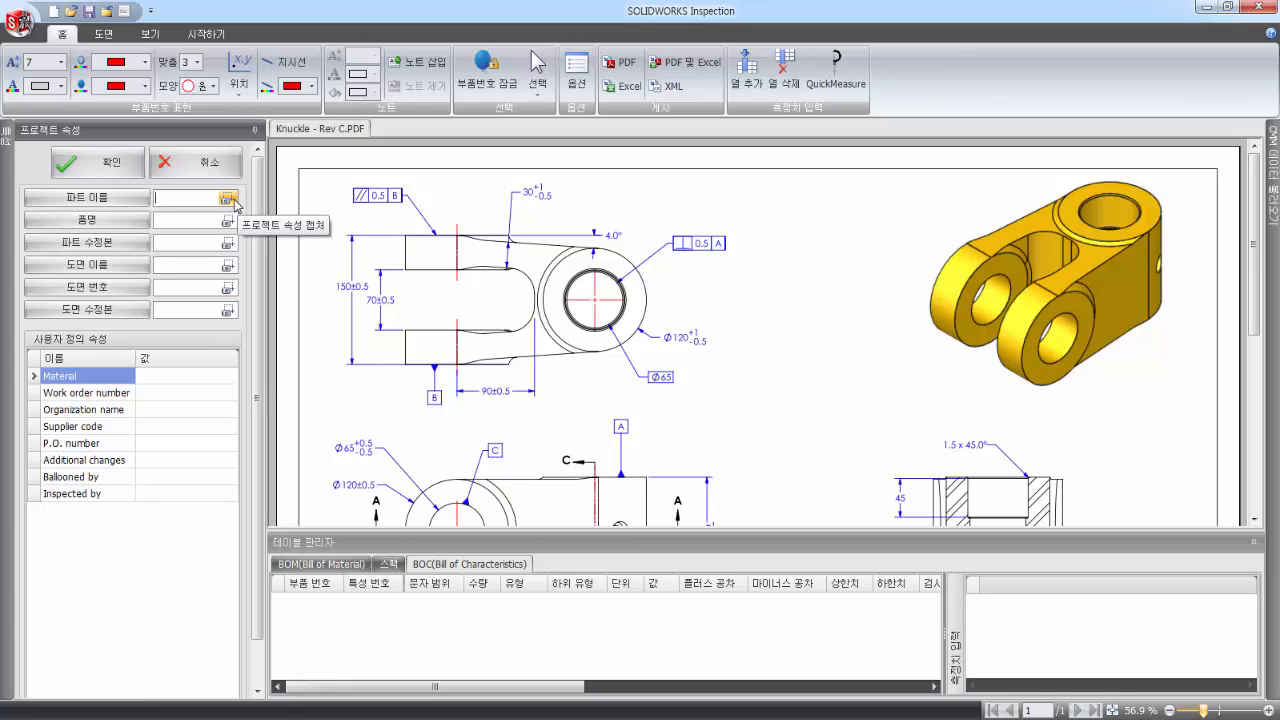
left_click(231, 201)
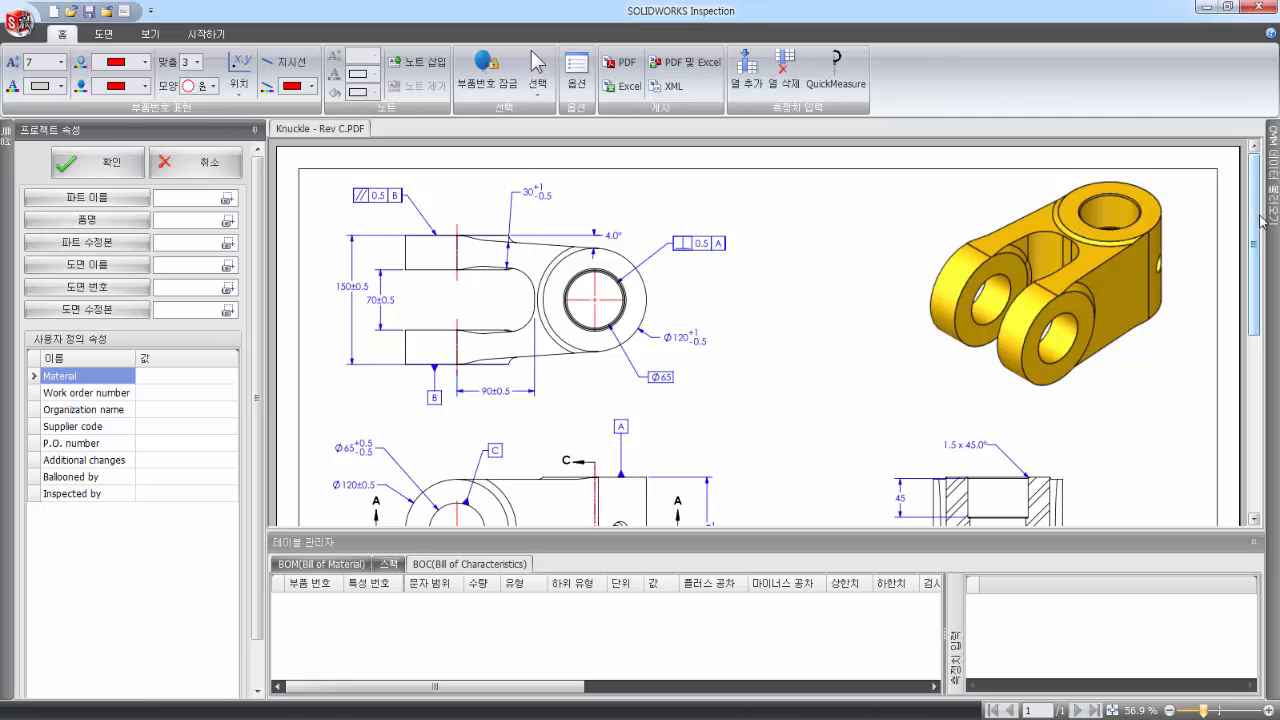
left_click_drag(1253, 245, 1253, 425)
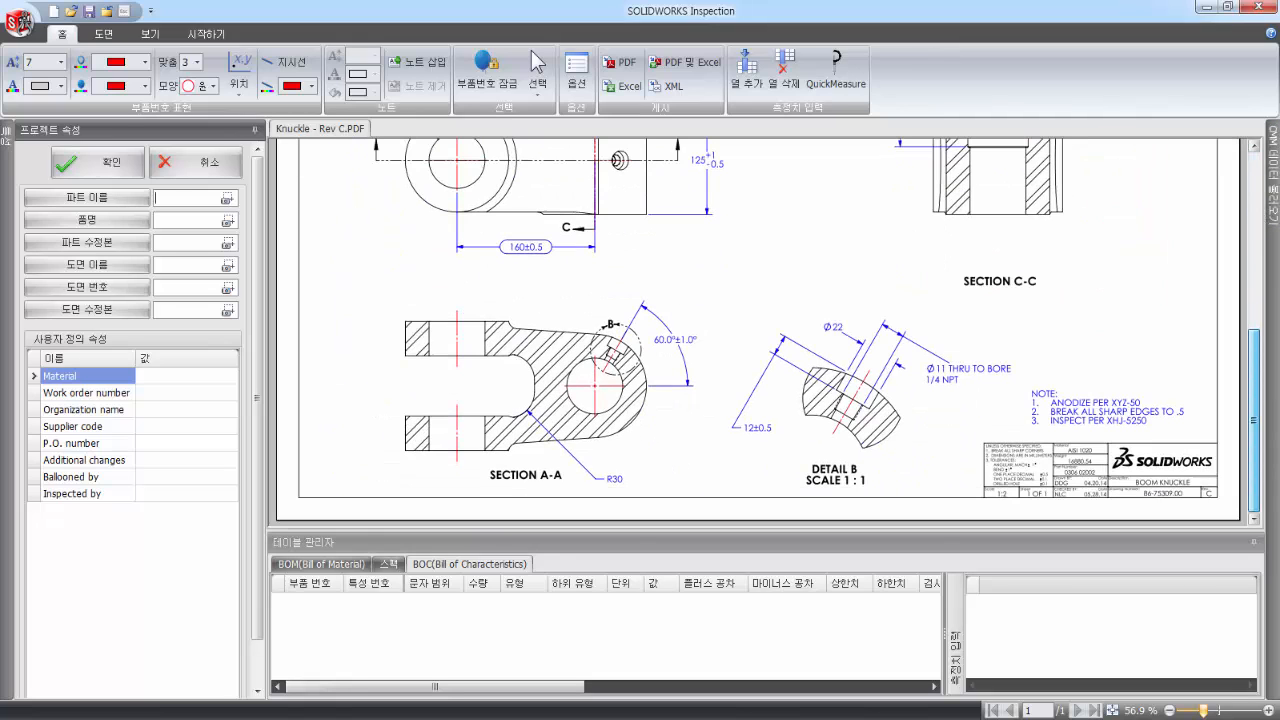
left_click(1268, 710)
left_click(1268, 710)
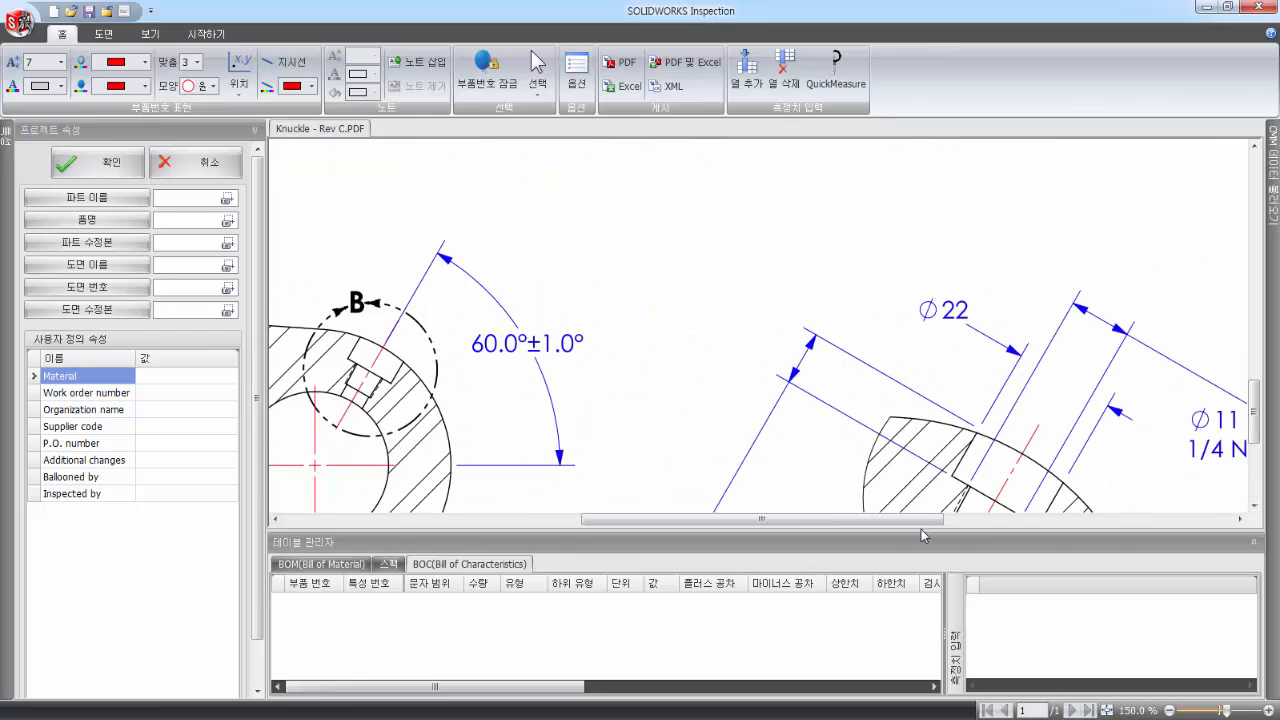
left_click_drag(922, 520, 1225, 540)
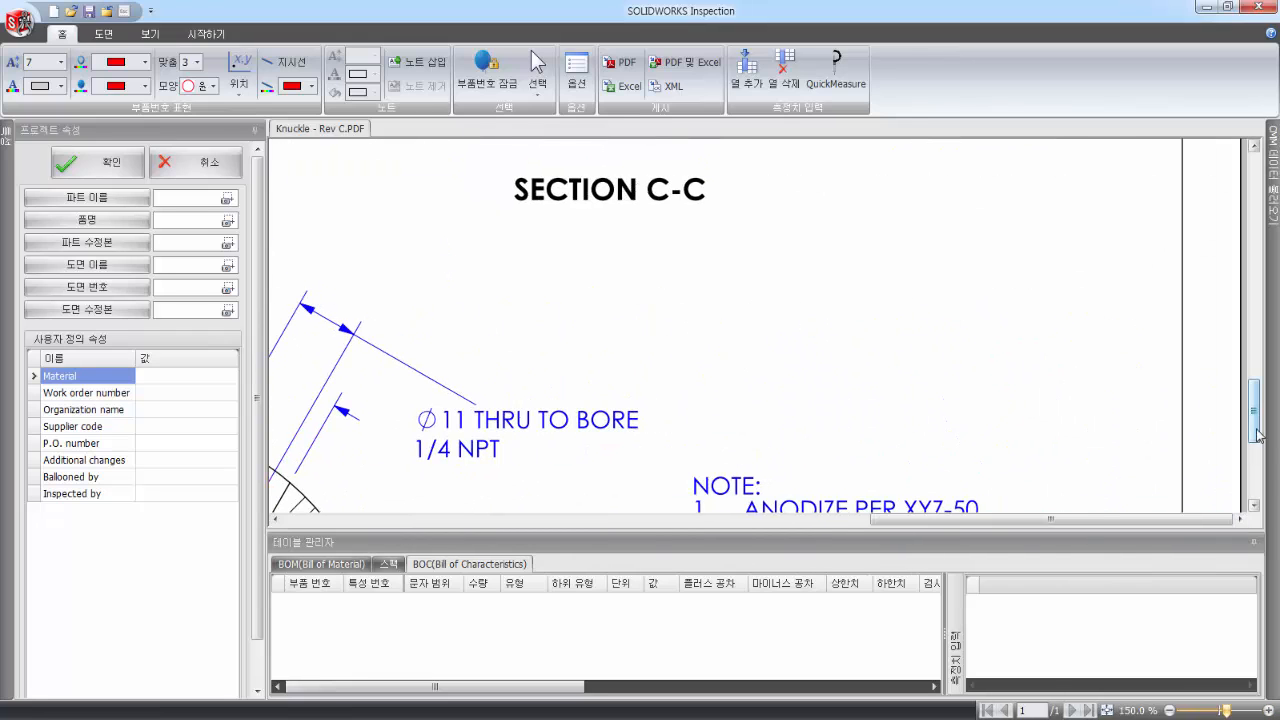
left_click_drag(1256, 421, 1270, 523)
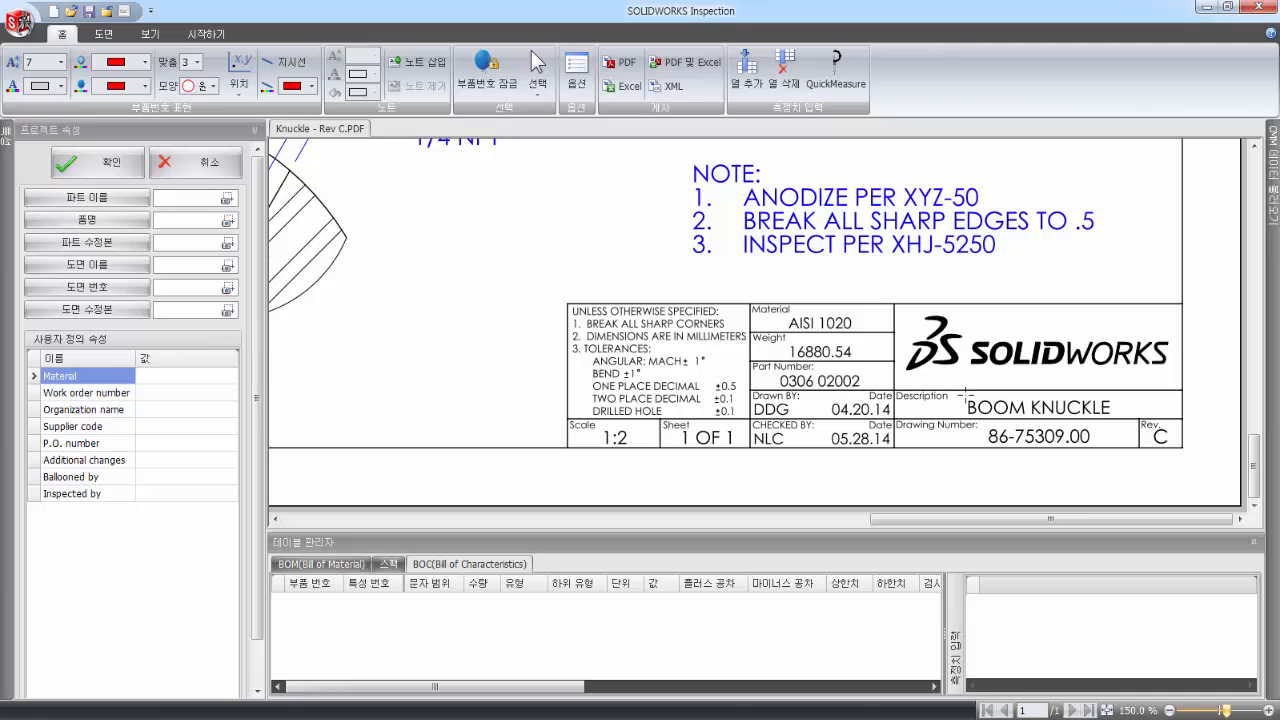
left_click_drag(966, 397, 1121, 421)
- Capture drawing number 86-75309.00 into the 품명 property and material AISI 1020 into the part revision (파트 수정본) property from the title block
left_click(141, 219)
left_click(190, 224)
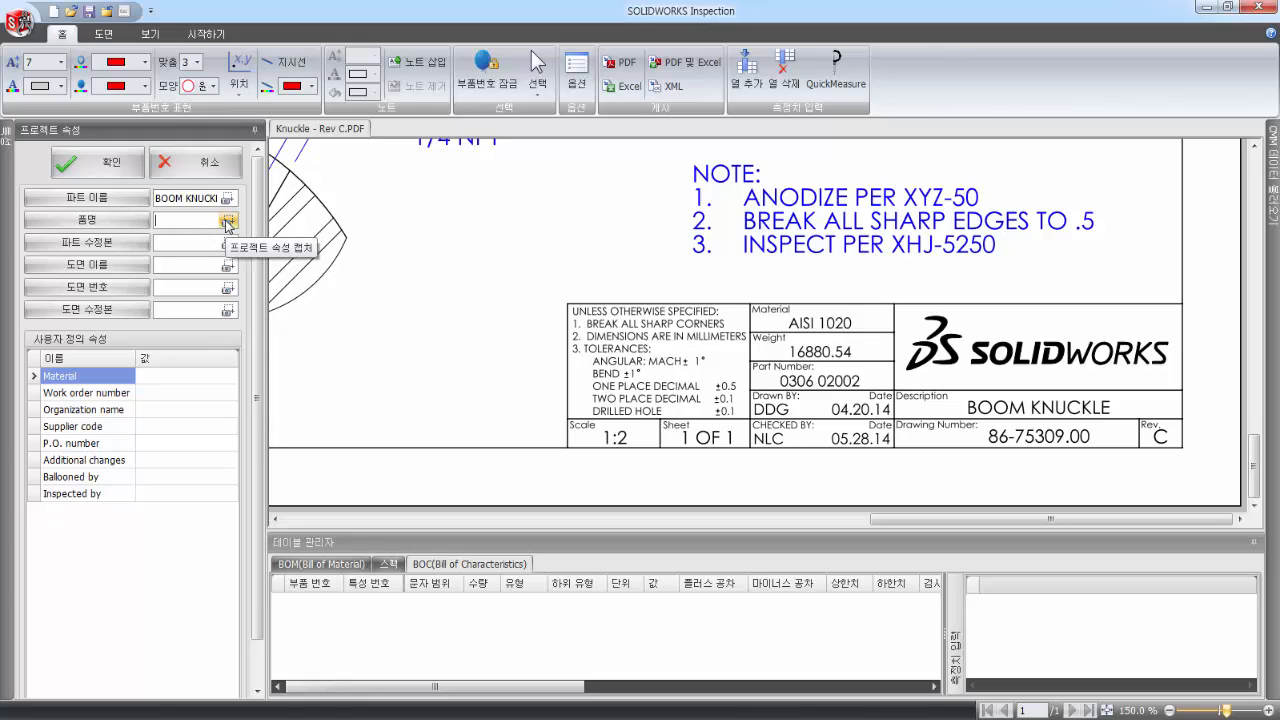
left_click(228, 221)
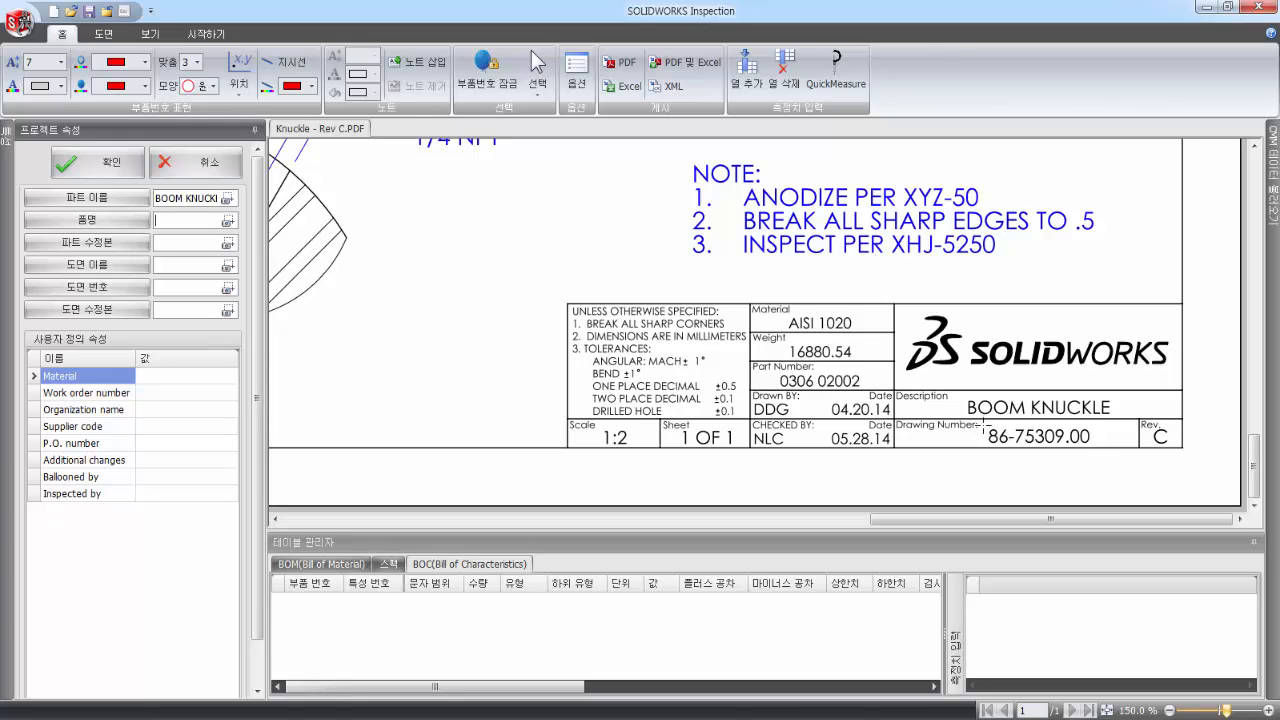
left_click_drag(985, 425, 1101, 451)
left_click(228, 243)
left_click_drag(782, 314, 860, 332)
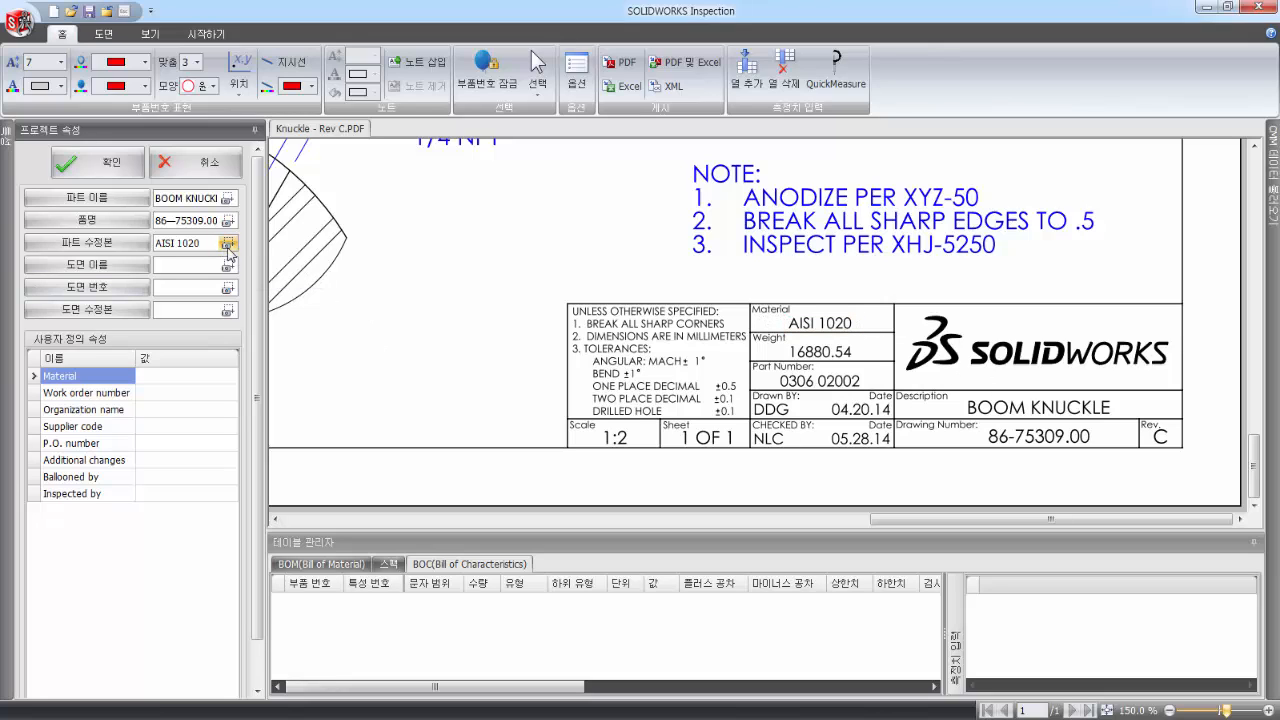
left_click(165, 383)
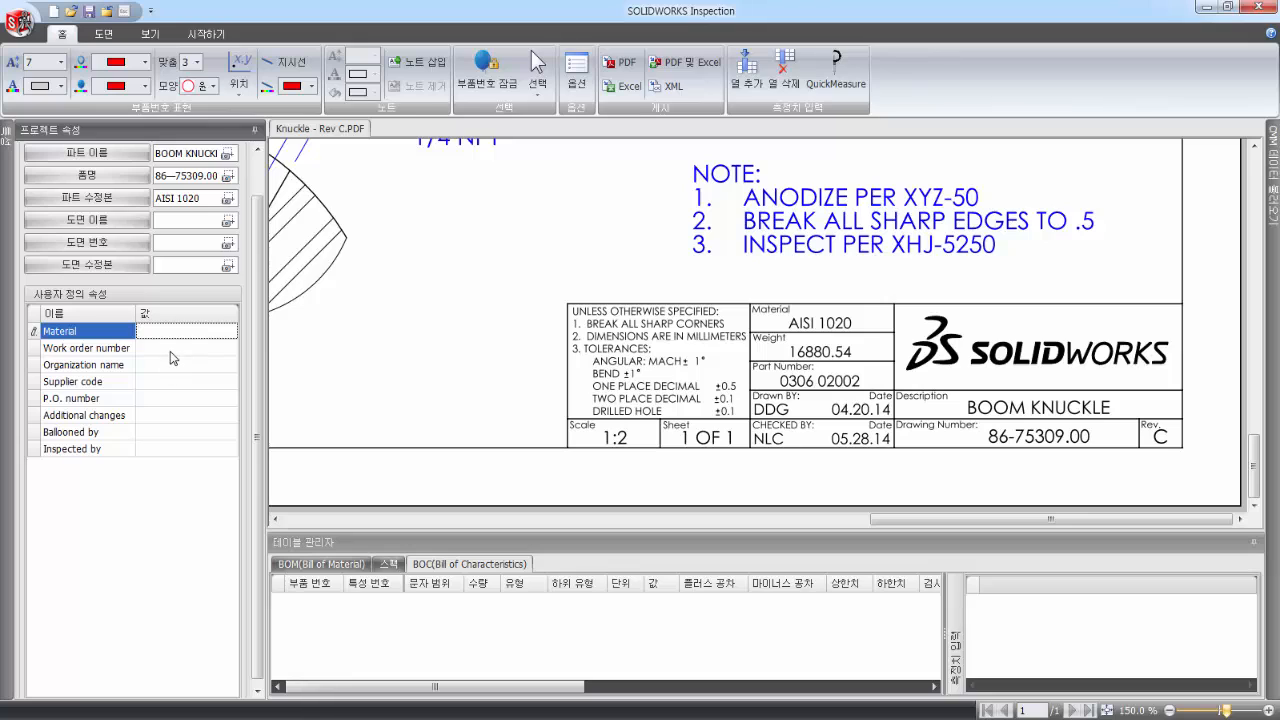
left_click(171, 349)
left_click(171, 366)
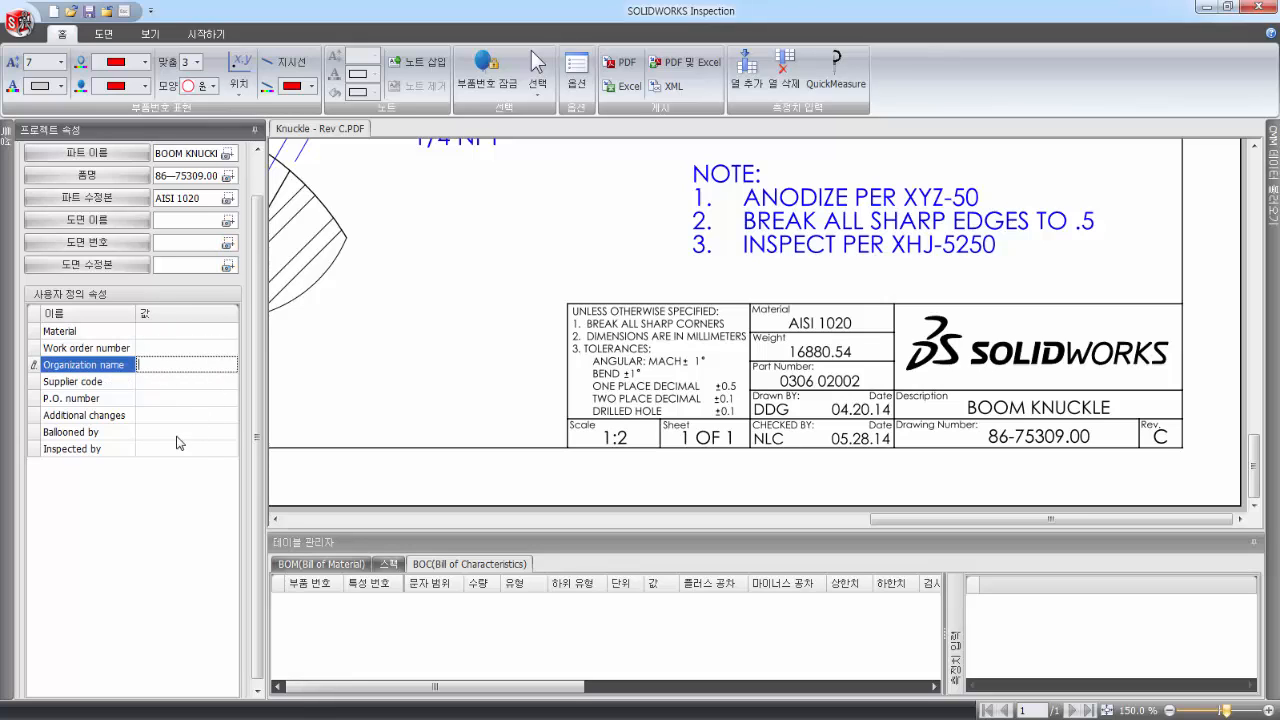
left_click(174, 330)
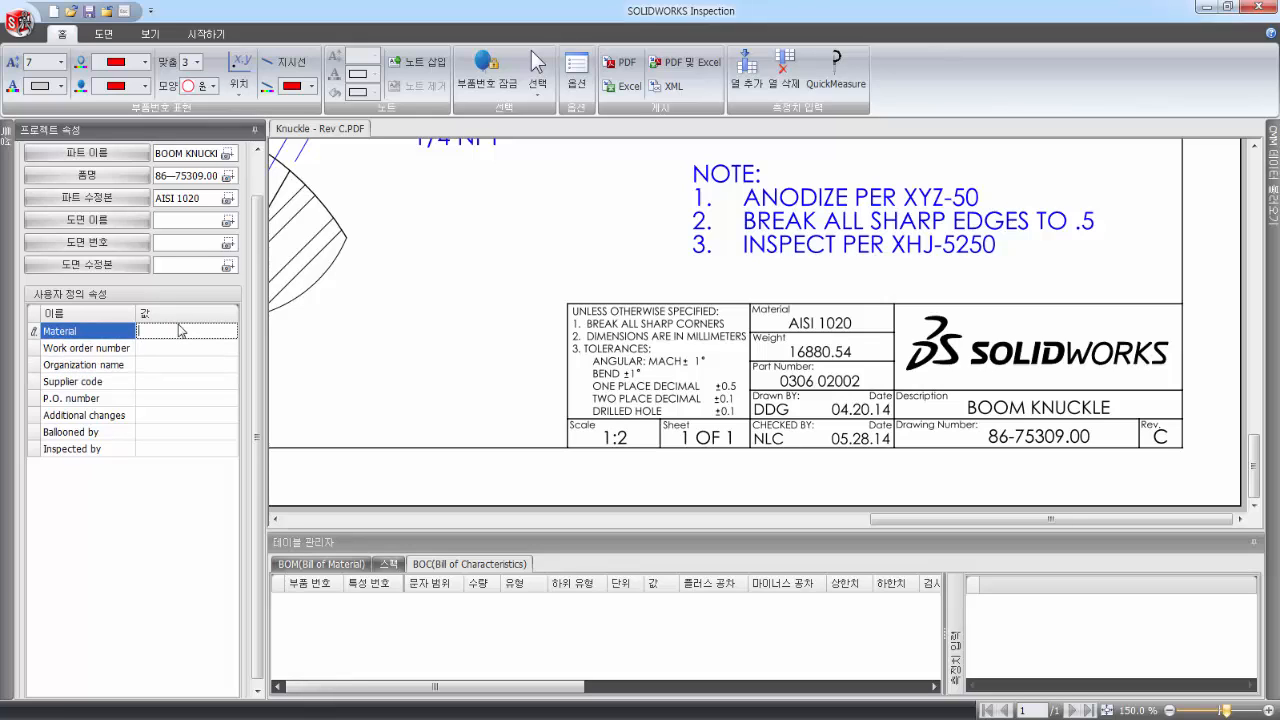
type("kjkl")
key("BackSpace")
key("BackSpace")
key("BackSpace")
key("BackSpace")
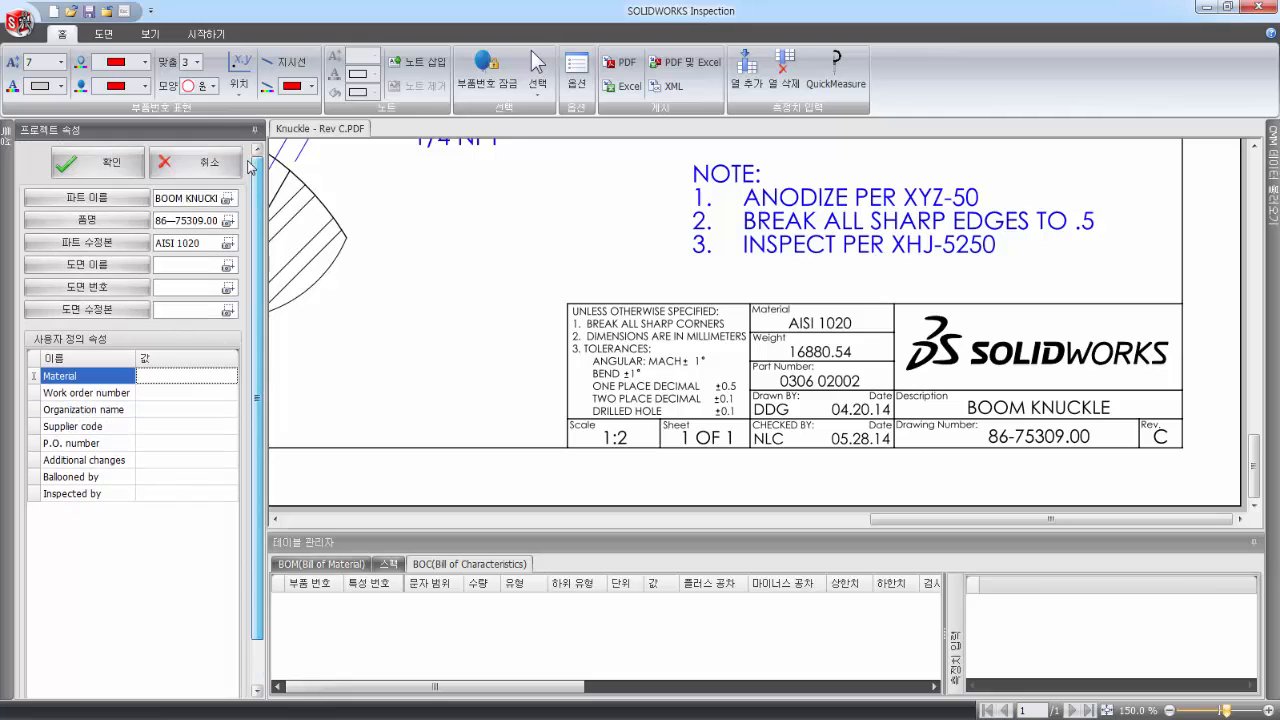
- Accept the project properties captured from the title block
left_click(123, 177)
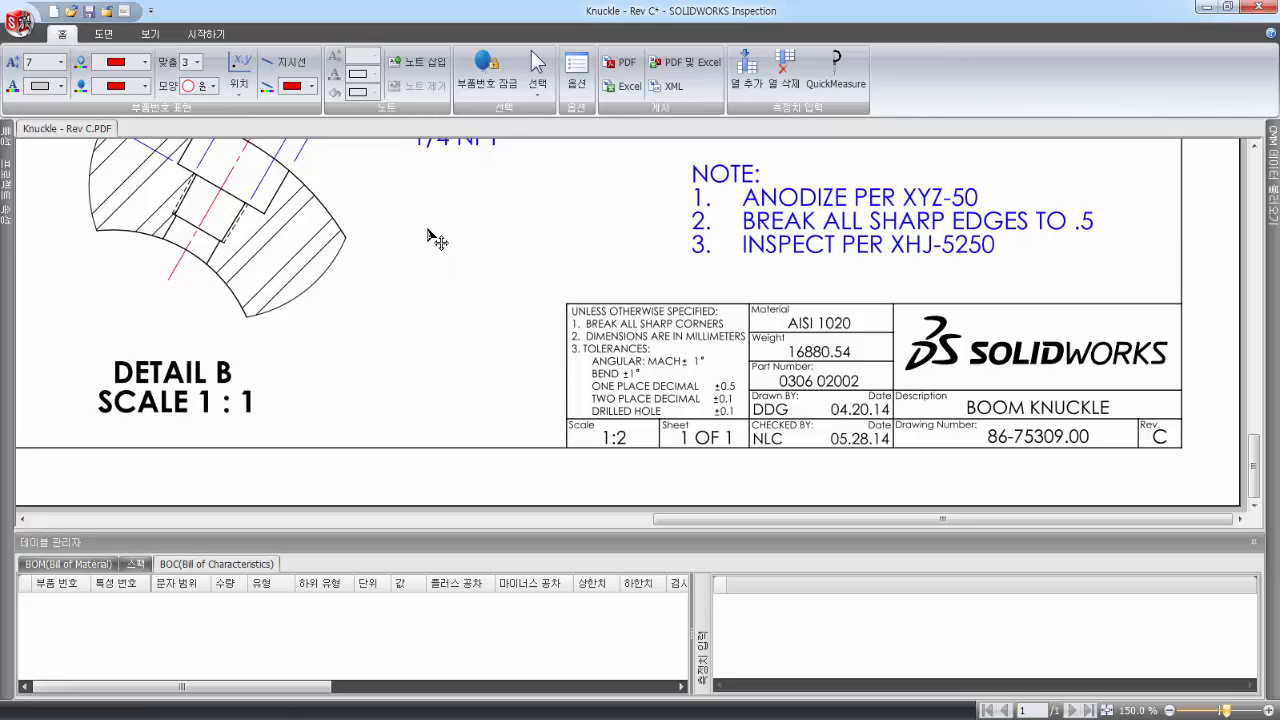
- Examine the drawing up close, from Detail B across the 160±0.5 side view, the Ø65 bore view and the 125 dimension
middle_click_drag(428, 221, 602, 403)
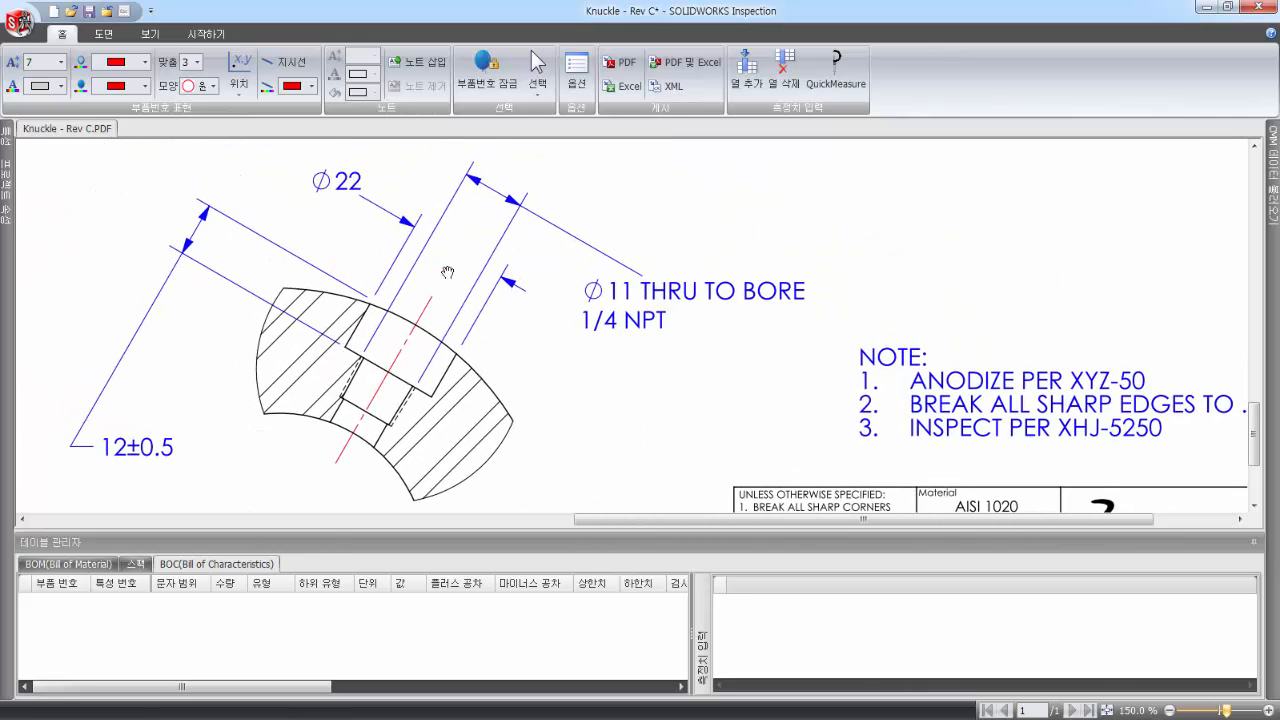
middle_click_drag(313, 203, 544, 384)
mouse_move(260, 190)
middle_mouse_down()
mouse_move(449, 294)
mouse_move(583, 337)
middle_mouse_up()
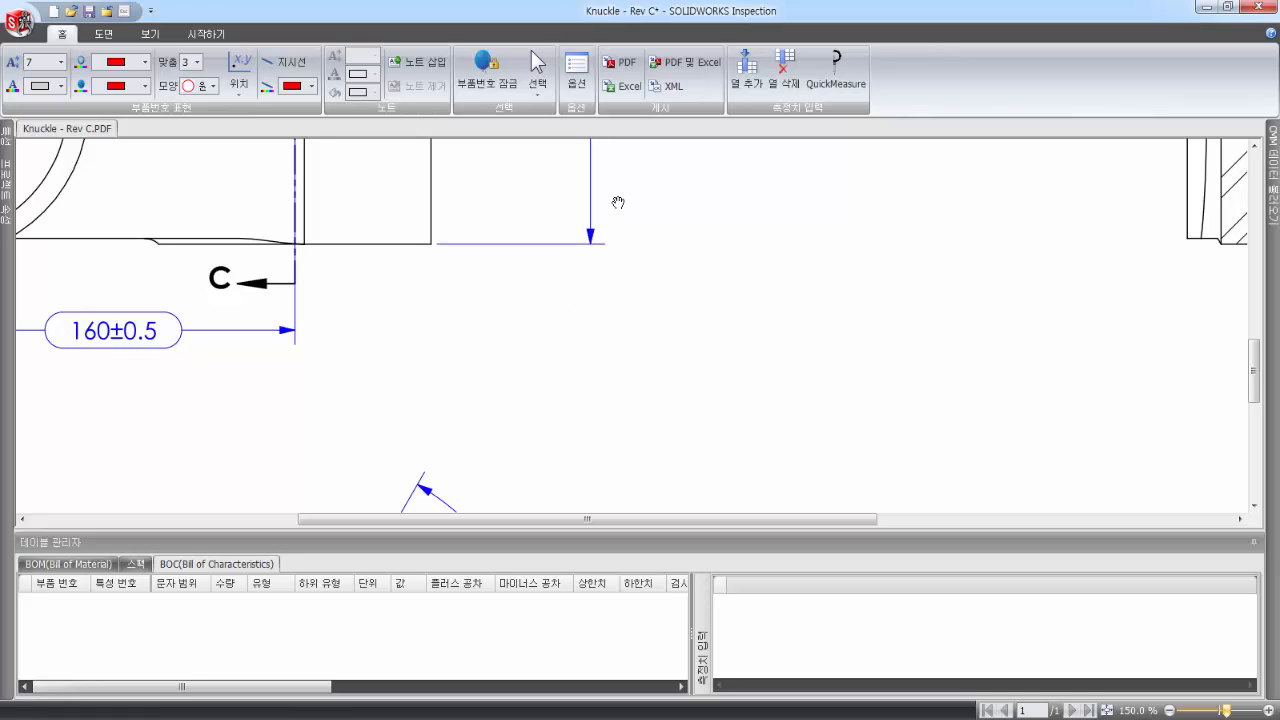
mouse_move(617, 201)
left_mouse_down()
mouse_move(714, 371)
mouse_move(808, 457)
left_mouse_up()
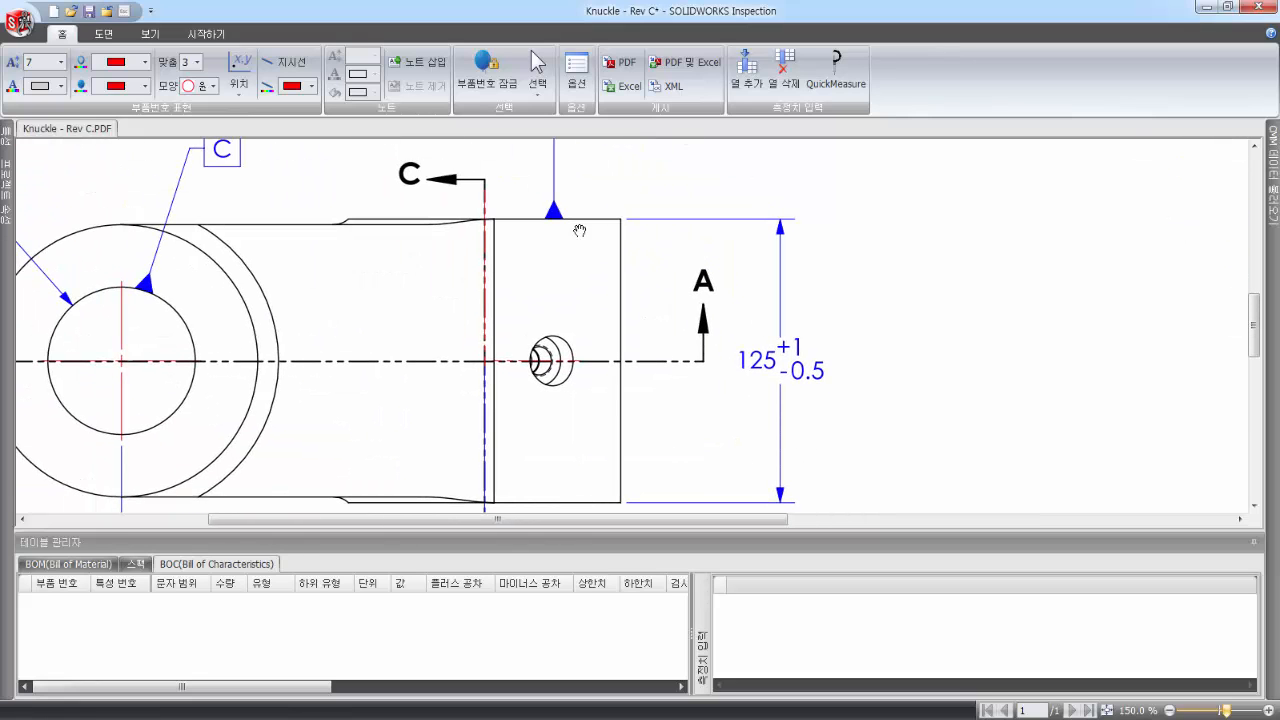
left_click_drag(466, 200, 708, 431)
left_click_drag(663, 257, 360, 371)
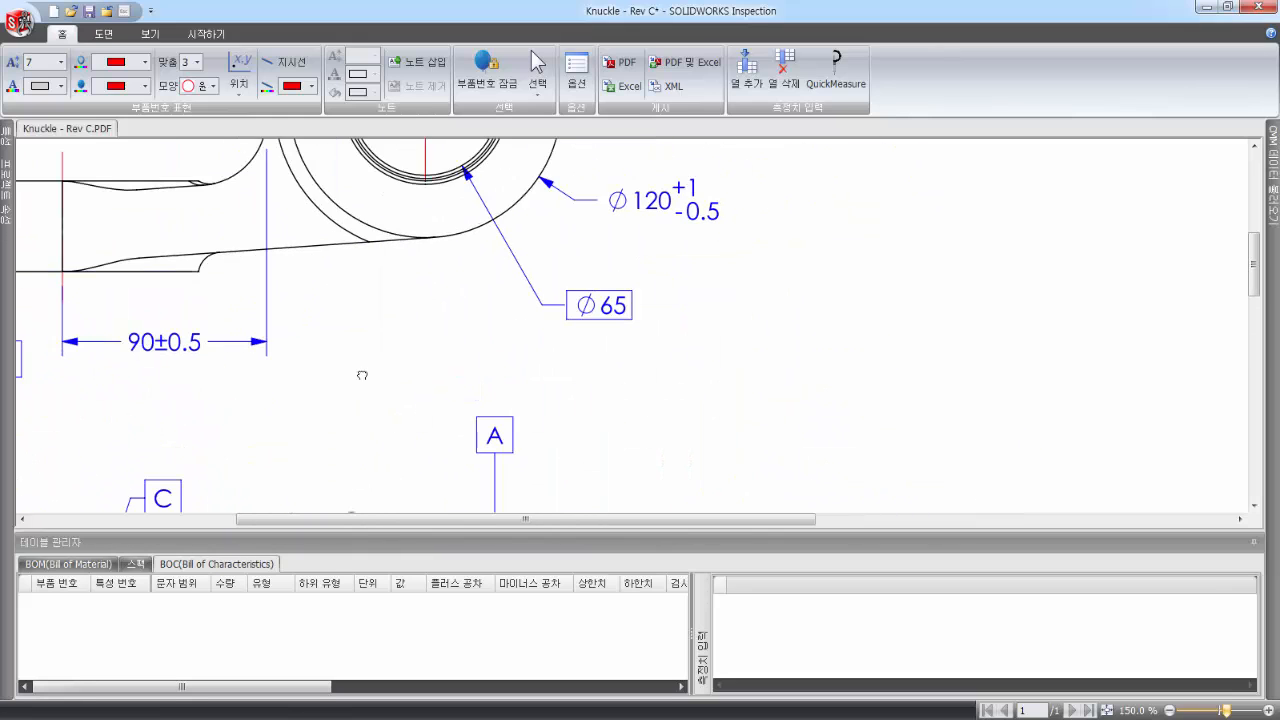
left_click_drag(717, 264, 460, 289)
left_click_drag(477, 407, 558, 186)
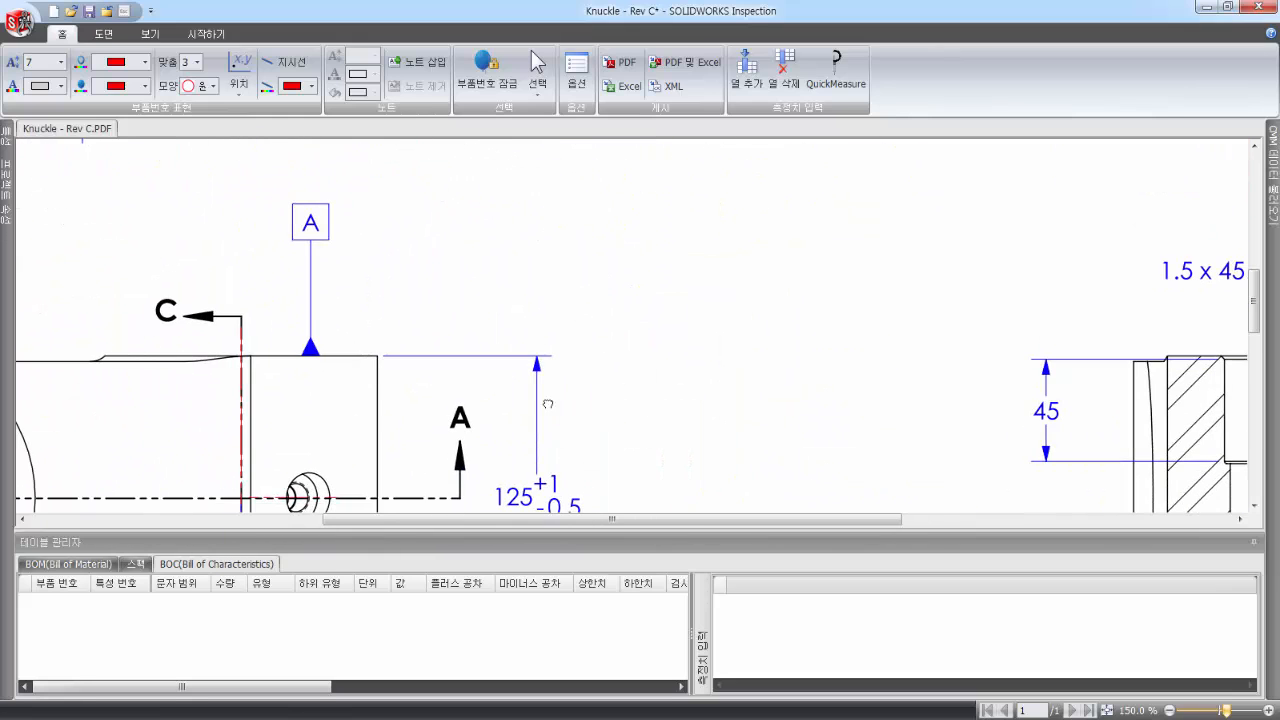
left_click_drag(548, 404, 615, 194)
left_click_drag(536, 343, 621, 358)
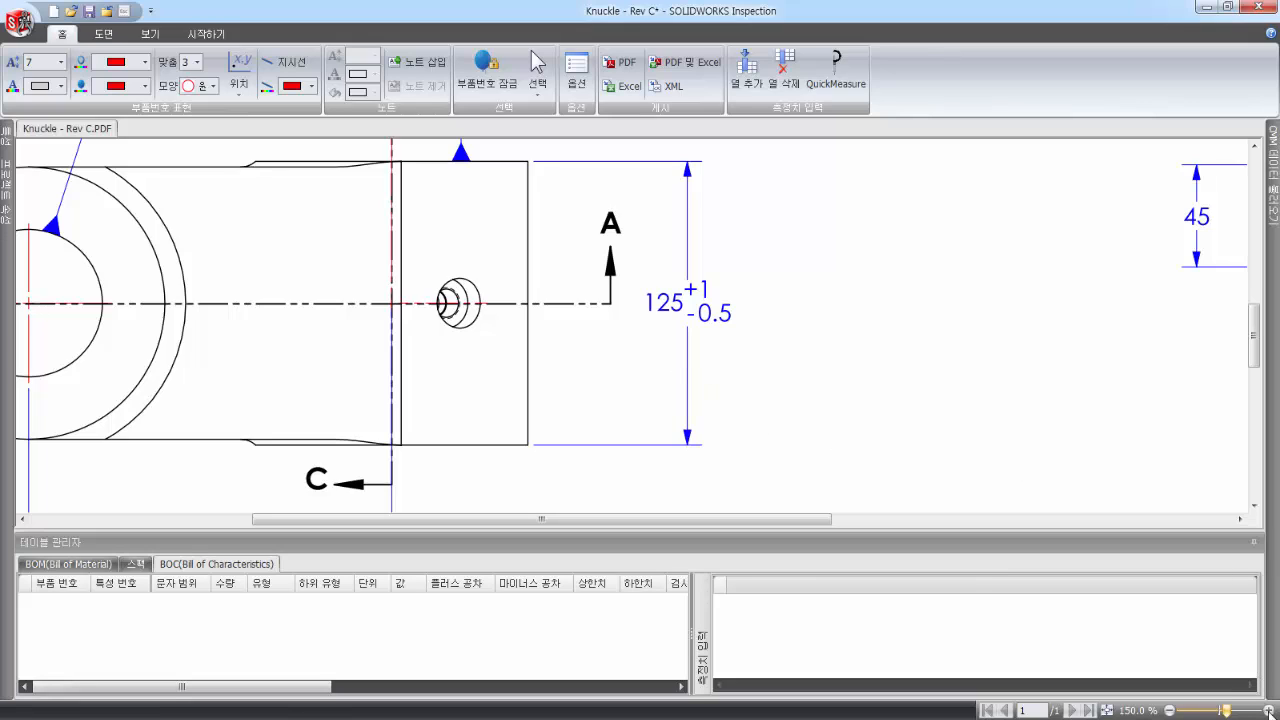
- Review the whole drawing sheet at reduced scale, from the dimensioned top view down to Section A-A, Detail B and the title block
left_click(1169, 711)
left_click(1169, 711)
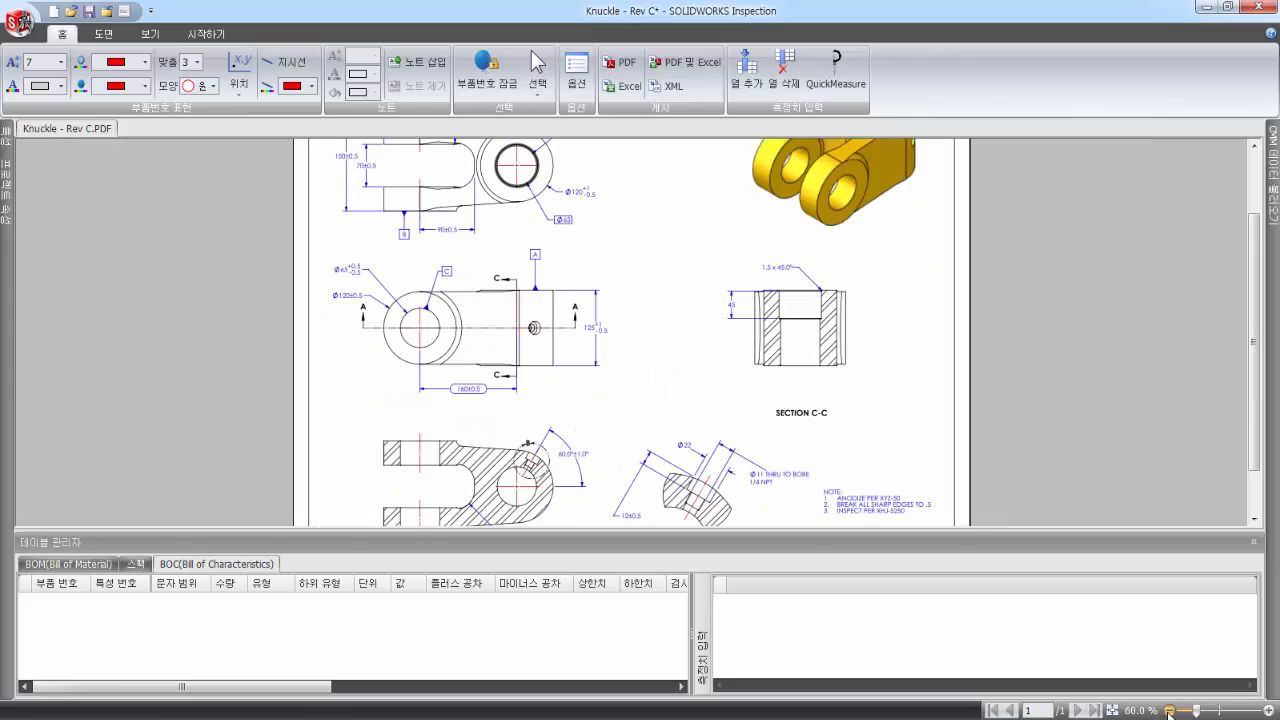
left_click(1268, 711)
left_click(1268, 711)
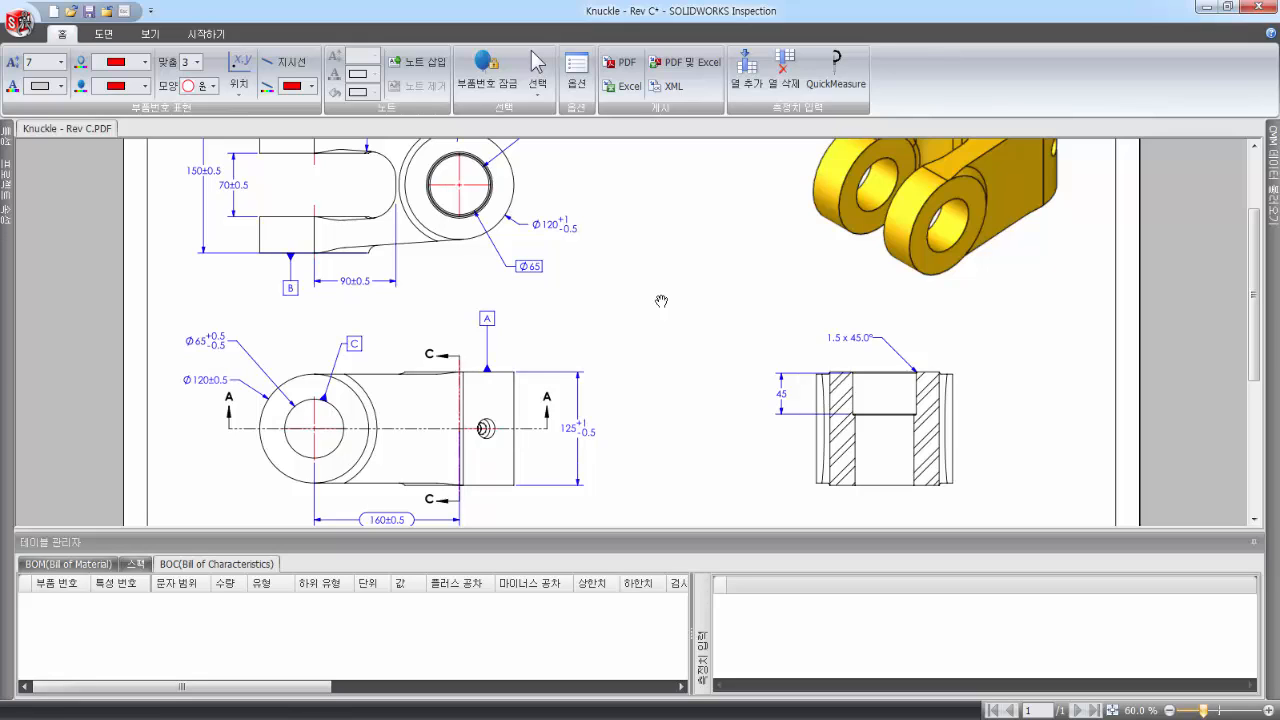
scroll(660, 298, "up", 2)
scroll(660, 298, "down", 5)
scroll(660, 298, "down", 1)
scroll(658, 296, "up", 6)
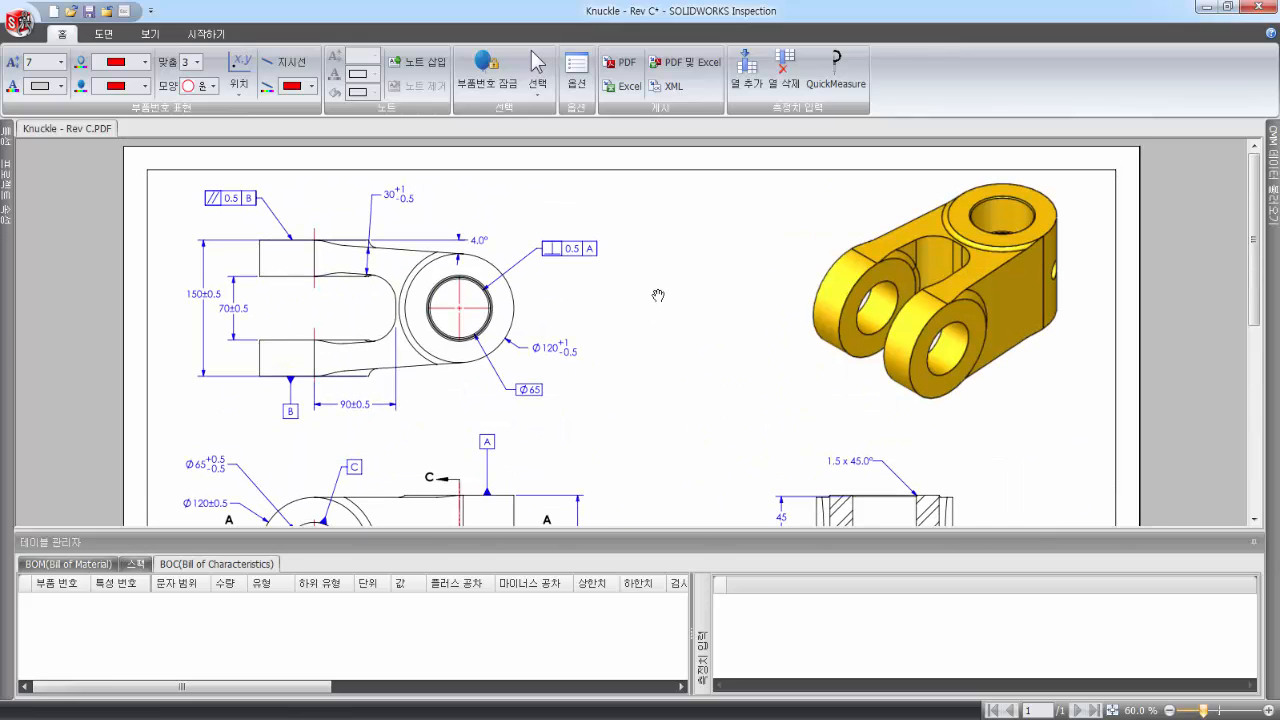
scroll(656, 294, "down", 3)
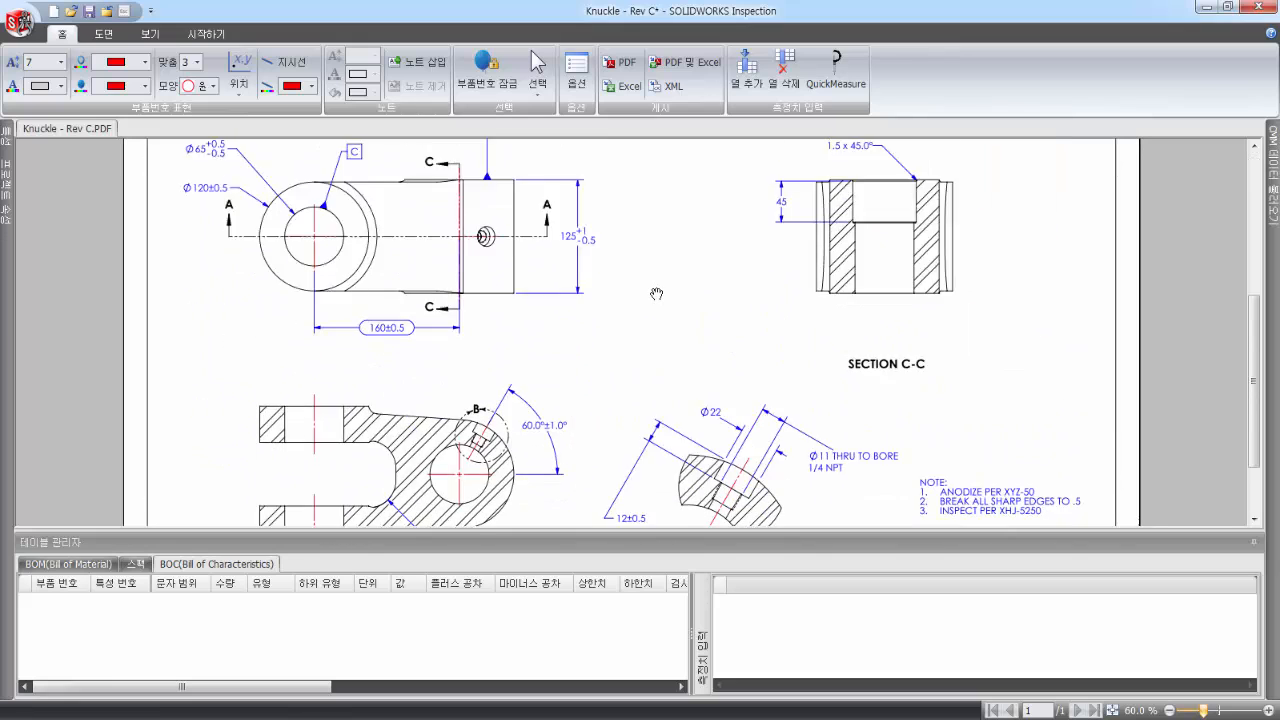
scroll(656, 294, "up", 3)
scroll(656, 294, "down", 3)
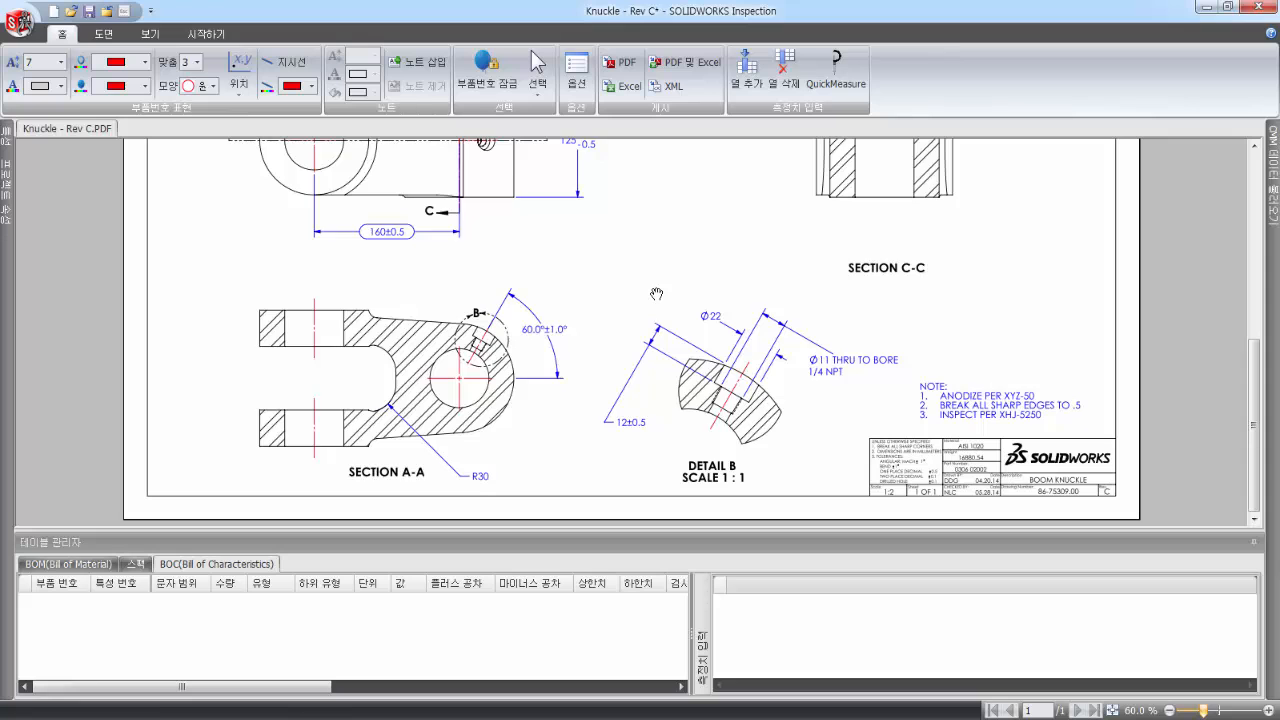
scroll(656, 294, "up", 3)
scroll(656, 294, "down", 1)
scroll(656, 294, "down", 2)
scroll(660, 294, "up", 3)
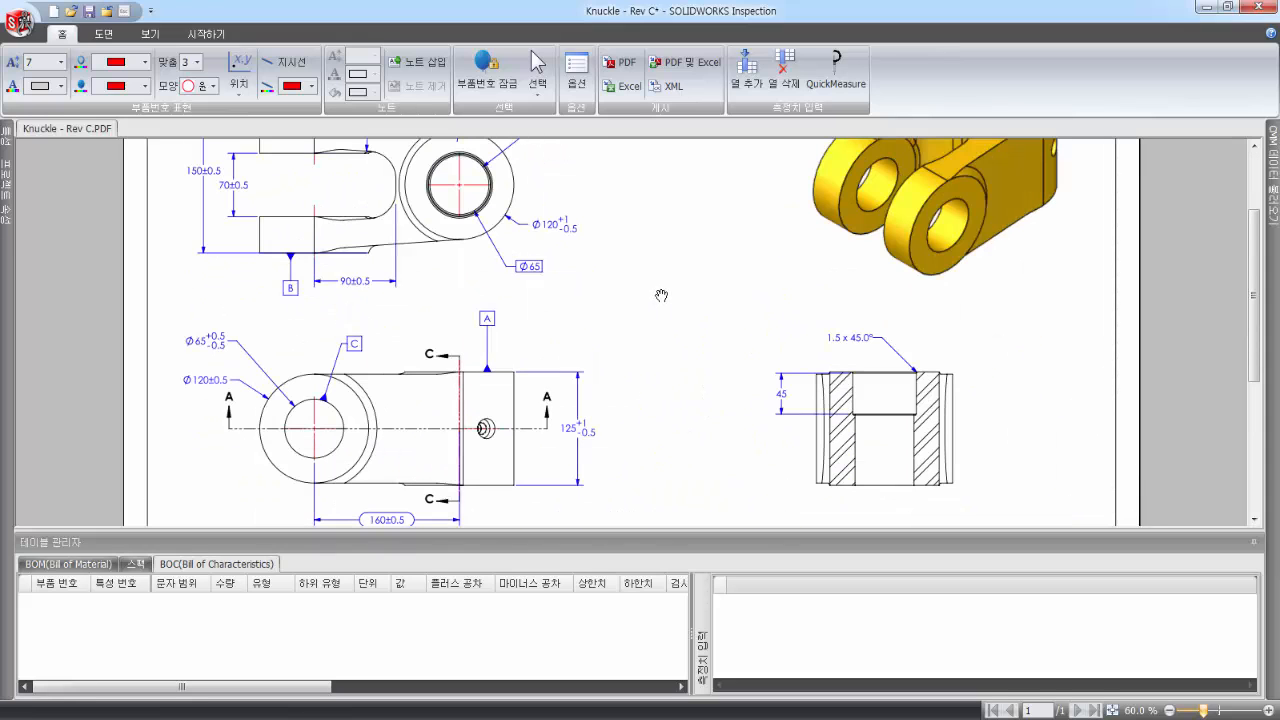
scroll(661, 295, "up", 3, "ctrl")
scroll(661, 295, "down", 5, "ctrl")
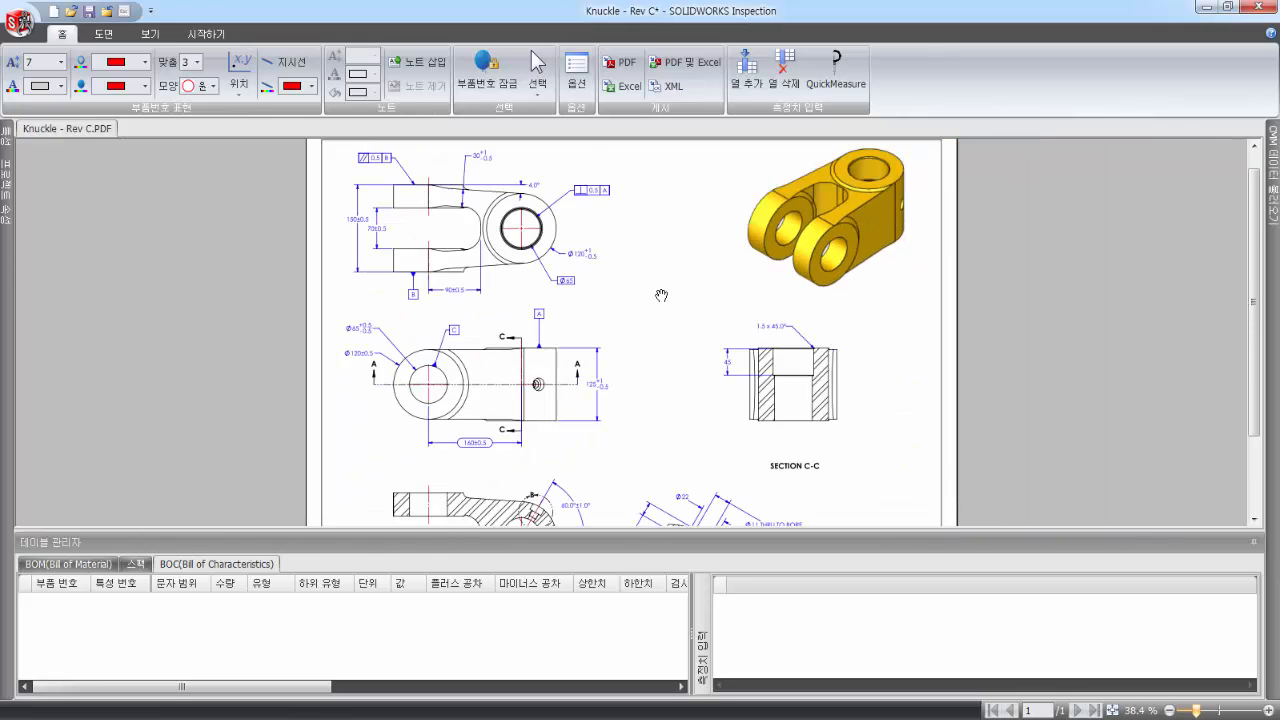
scroll(661, 295, "up", 1, "ctrl")
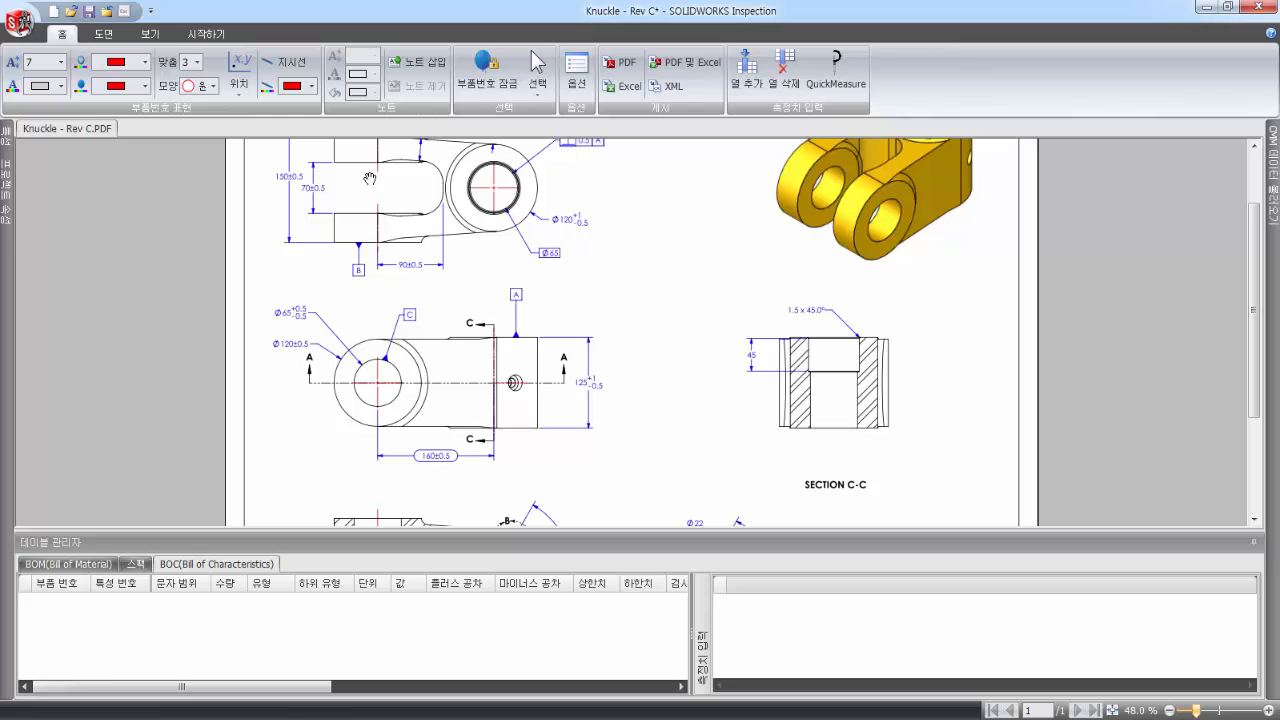
- Examine the Ø120 bore view and Section C-C up close, and review the overall drawing sheet
scroll(355, 191, "up", 5)
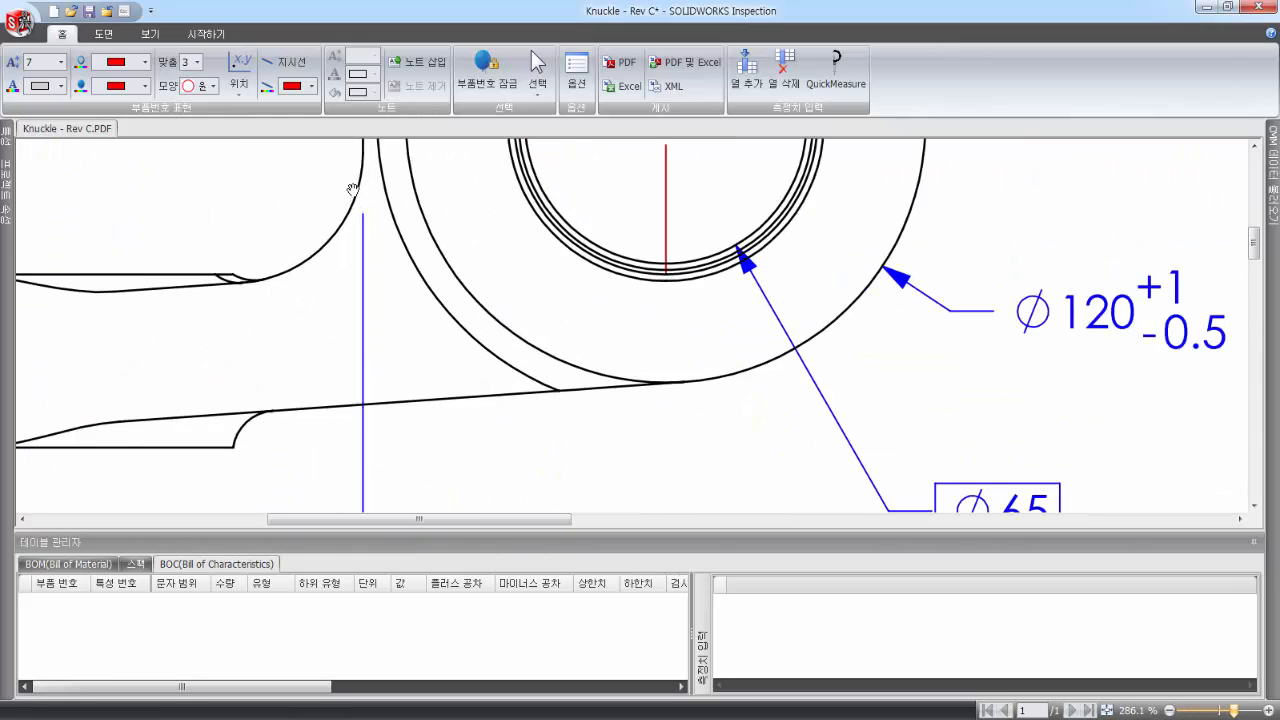
scroll(706, 429, "down", 5)
scroll(862, 425, "up", 6)
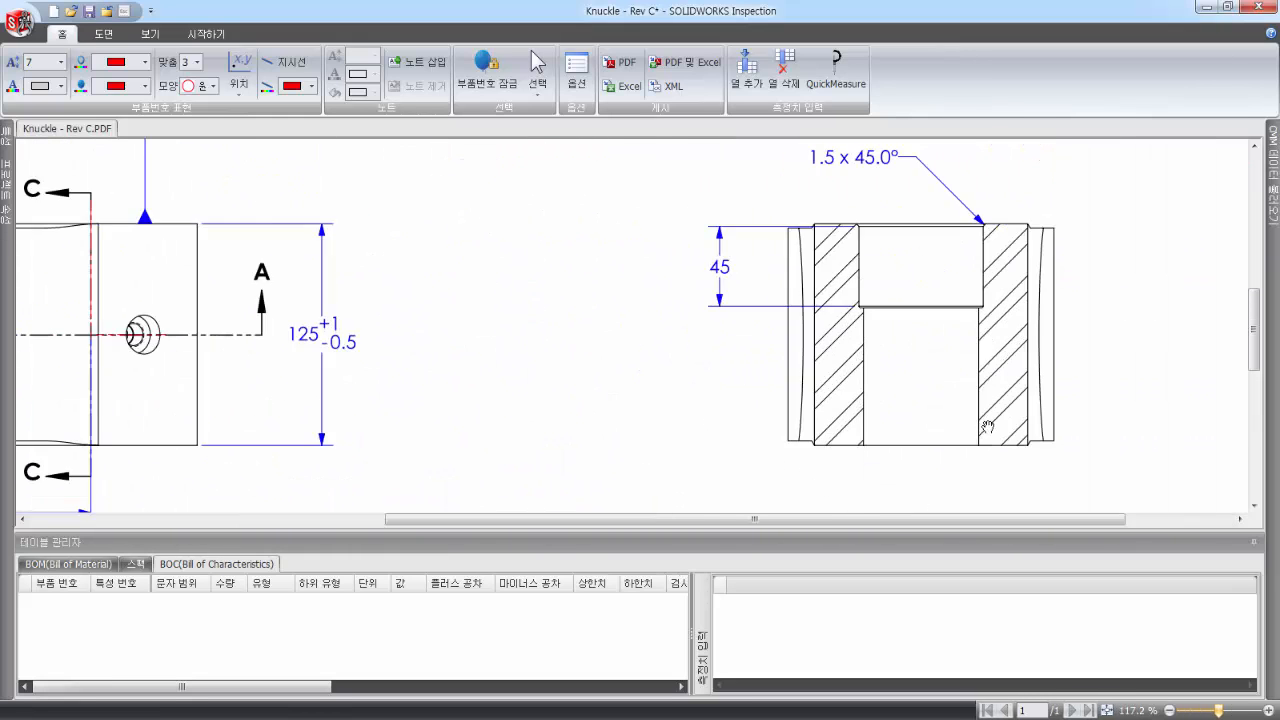
scroll(995, 405, "down", 7)
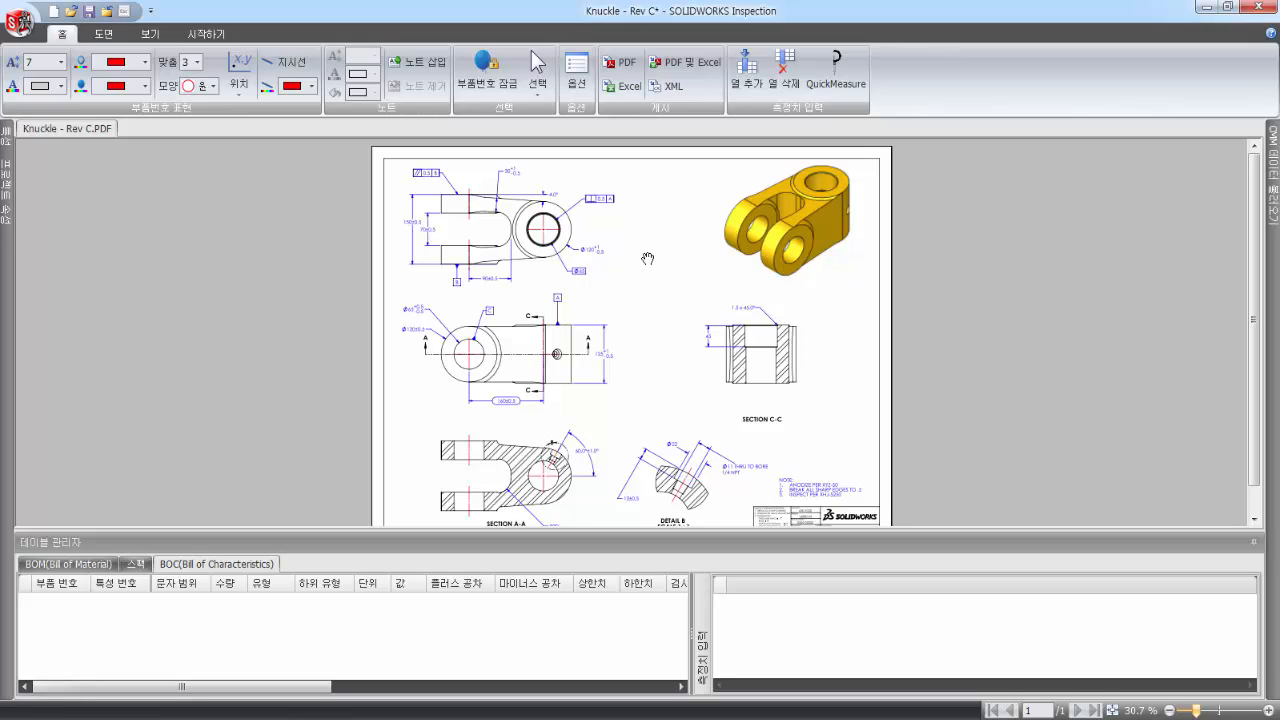
left_click(160, 37)
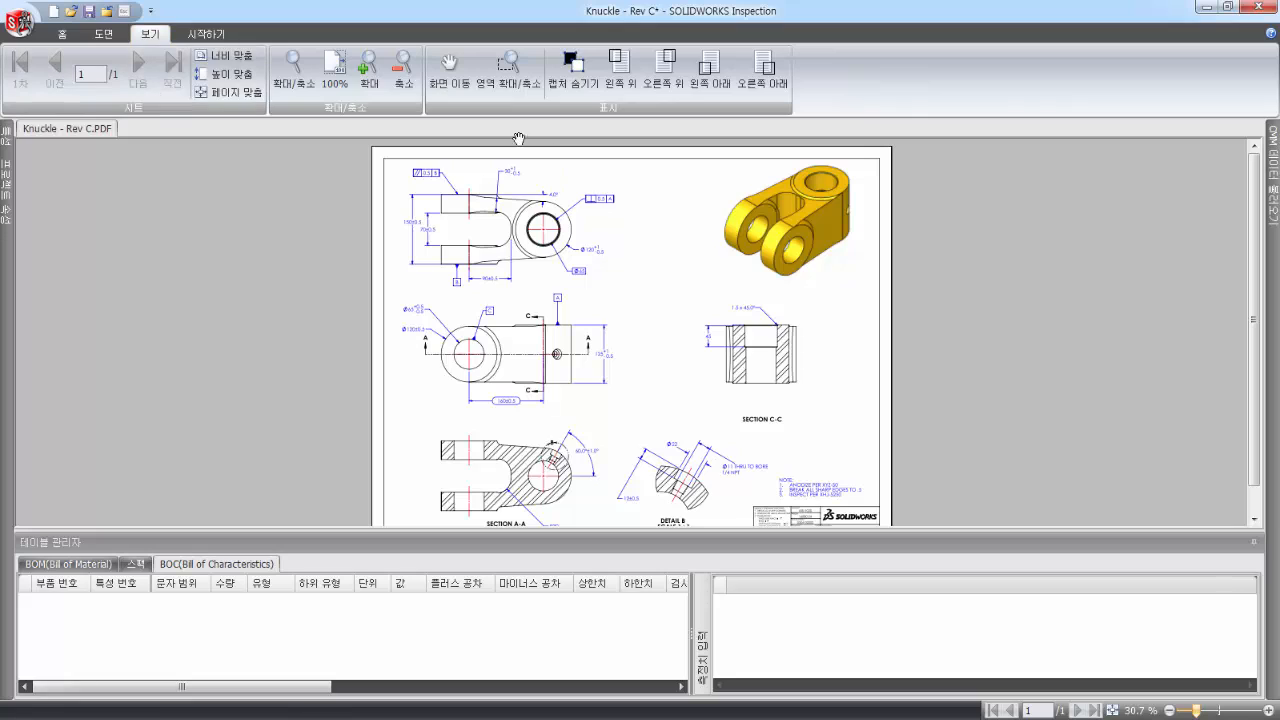
left_click(445, 88)
left_click_drag(634, 314, 638, 290)
mouse_move(664, 223)
left_mouse_down()
mouse_move(691, 331)
mouse_move(656, 220)
mouse_move(660, 387)
left_mouse_up()
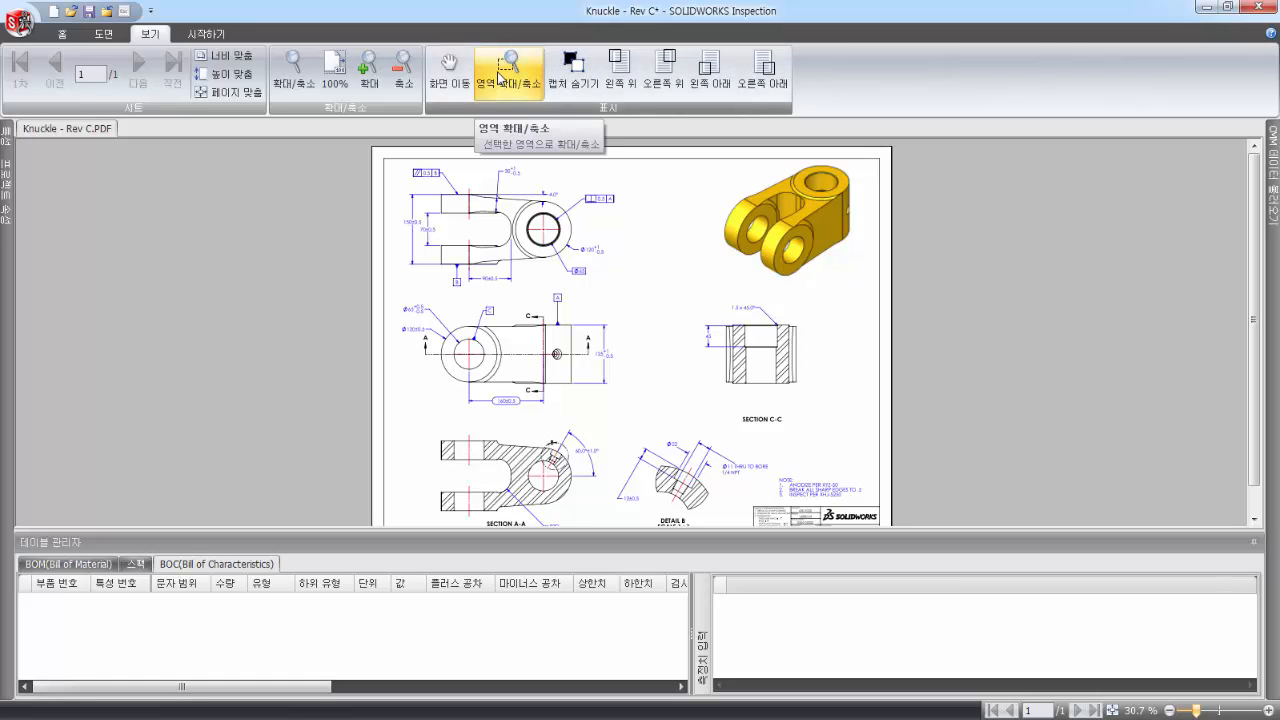
- Extract the 30 +1/-0.5 dimension from the upper-left fork view as the first inspection characteristic
left_click(503, 64)
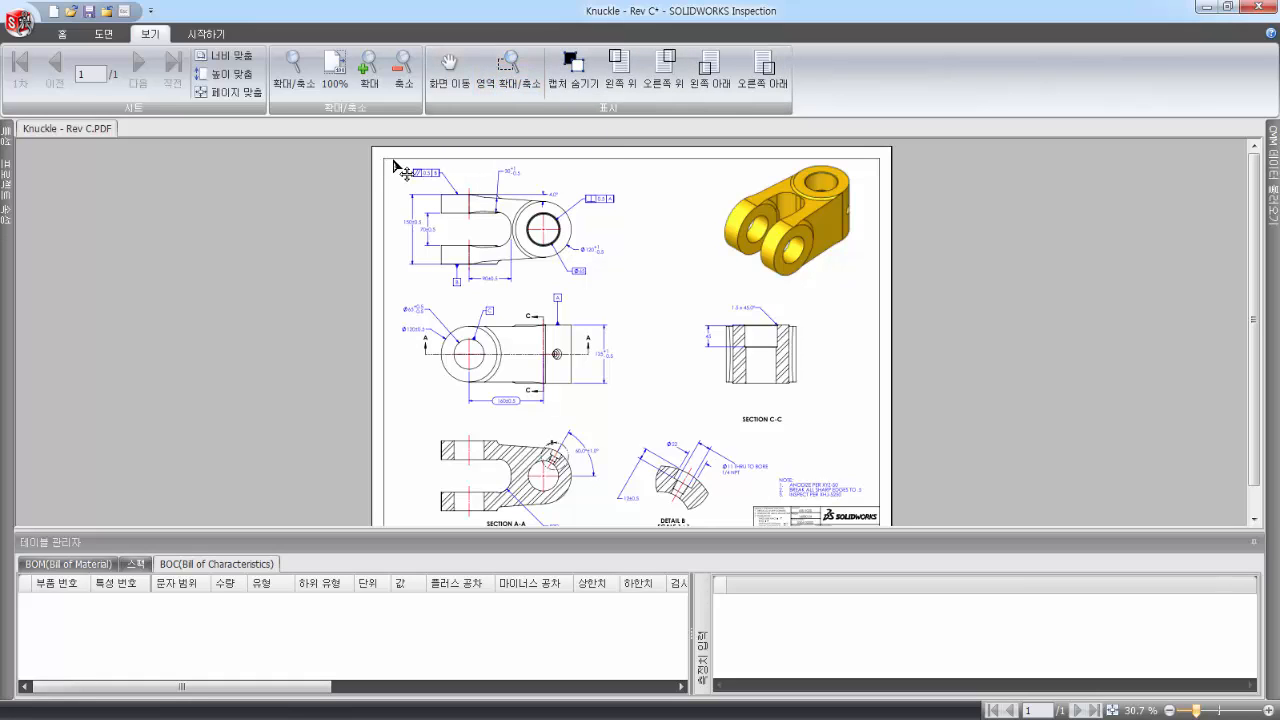
mouse_move(392, 161)
left_mouse_down()
mouse_move(520, 290)
mouse_move(610, 312)
left_mouse_up()
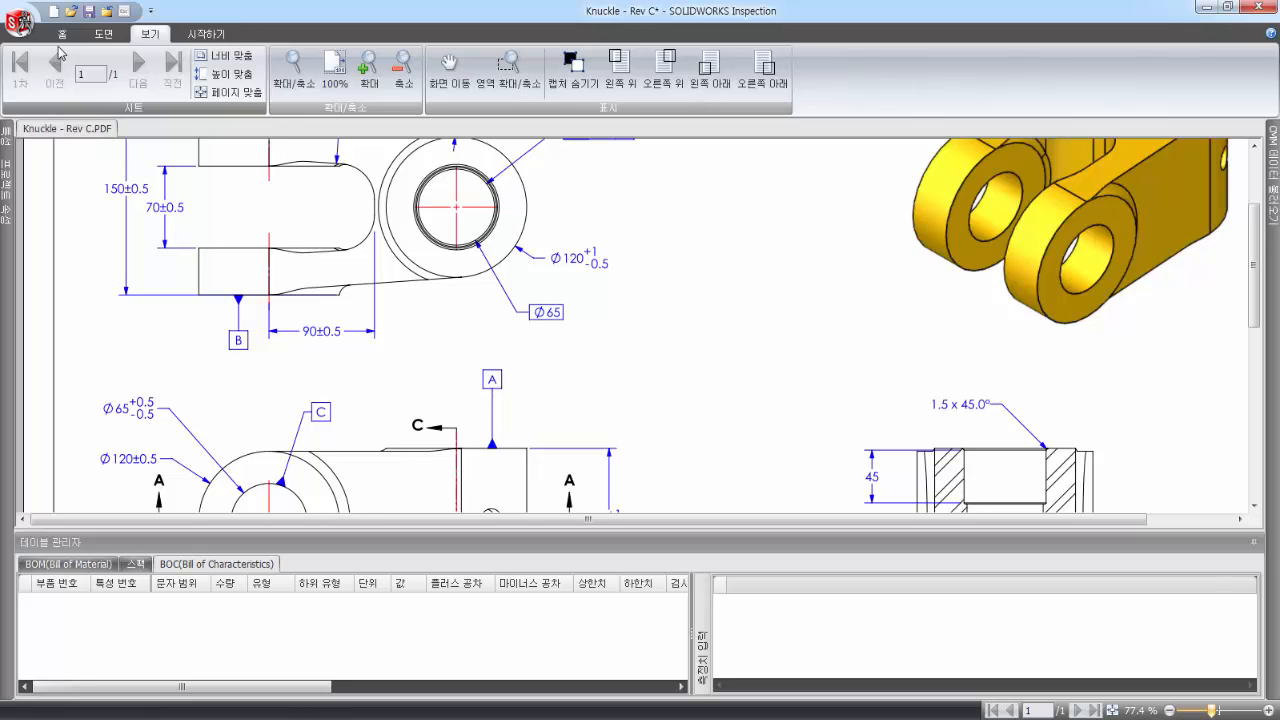
left_click(98, 42)
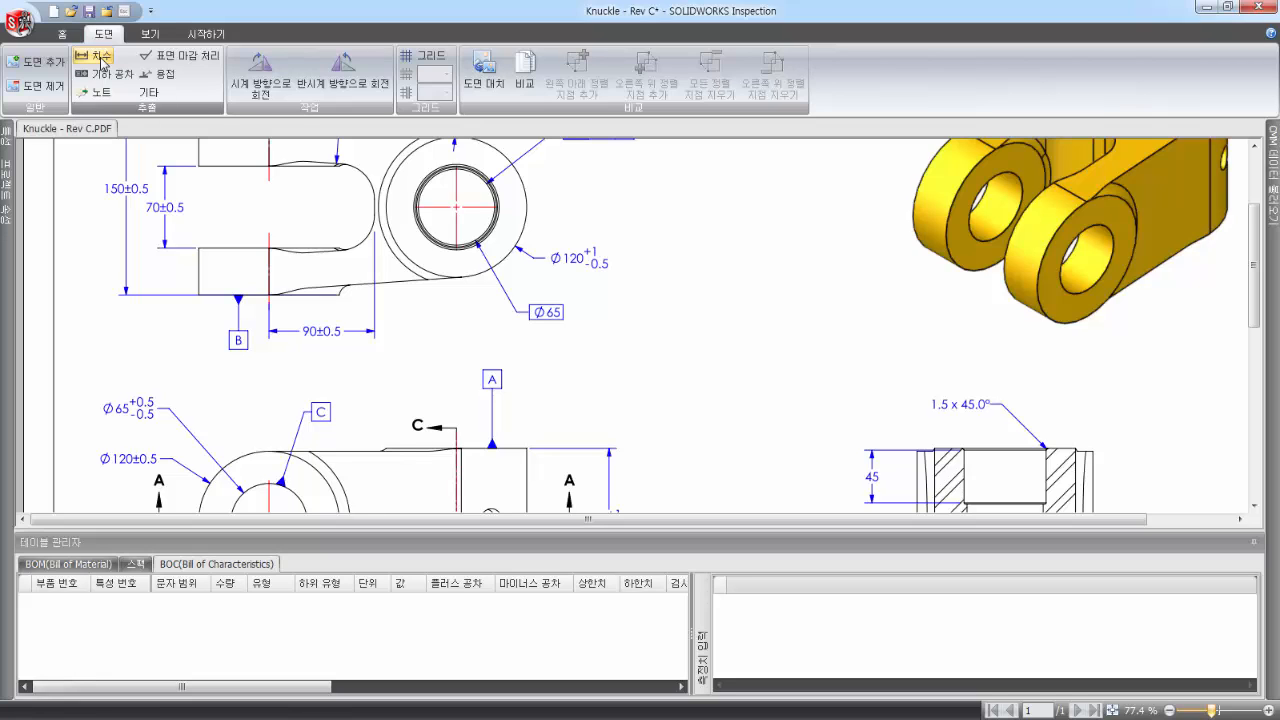
left_click(100, 57)
scroll(355, 262, "up", 3)
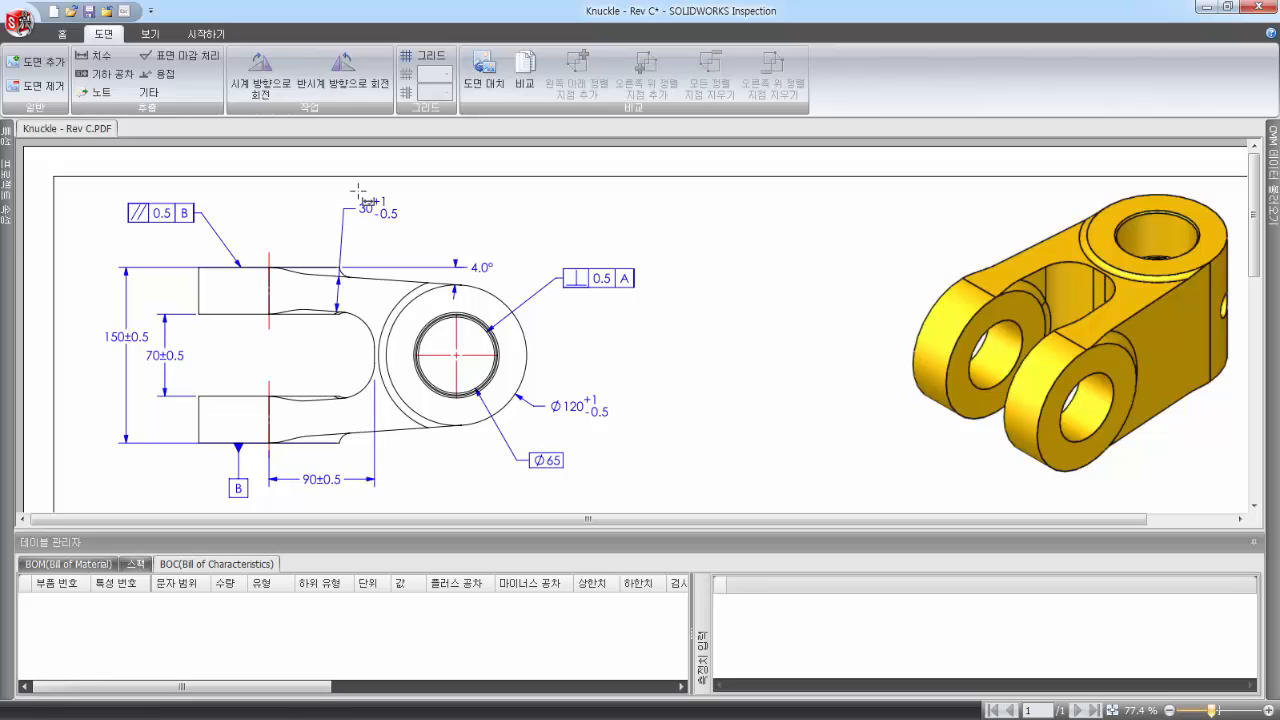
left_click_drag(357, 190, 401, 223)
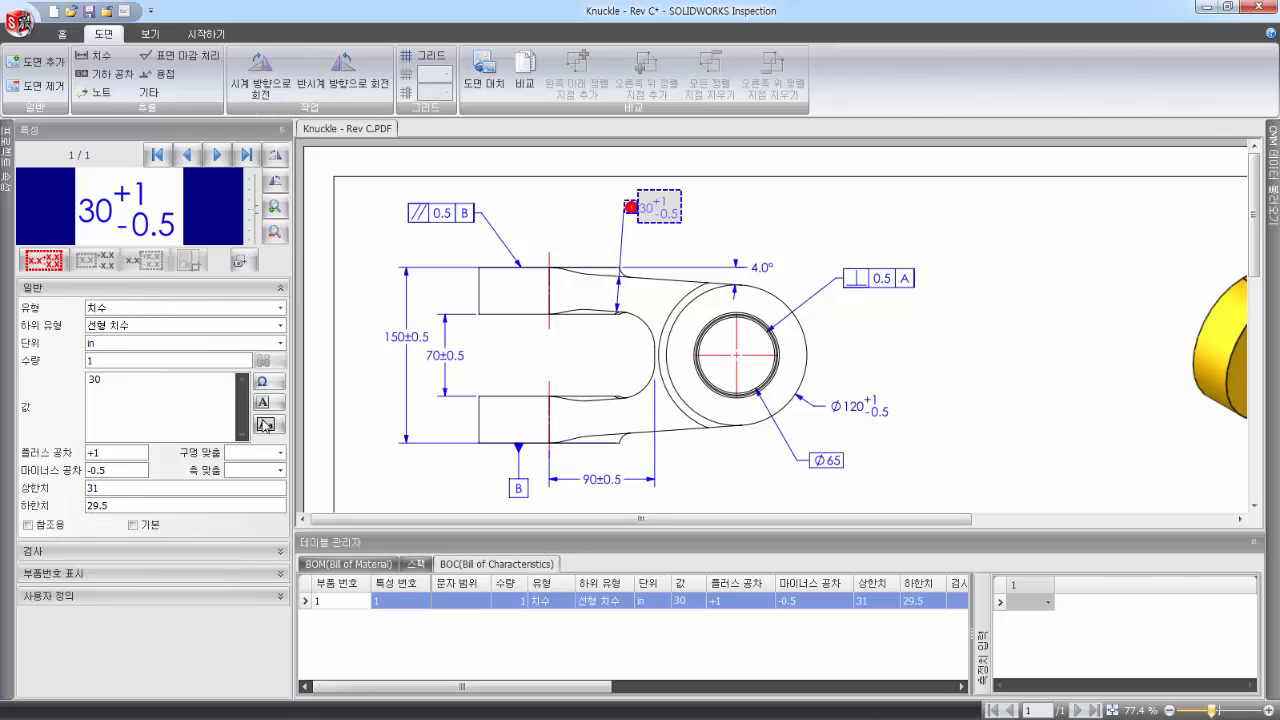
- Extract the 4.0°, Ø120 +1/-0.5, 90±0.5, 70±0.5 and 150±0.5 dimensions from the fork view as characteristics
left_click(771, 274)
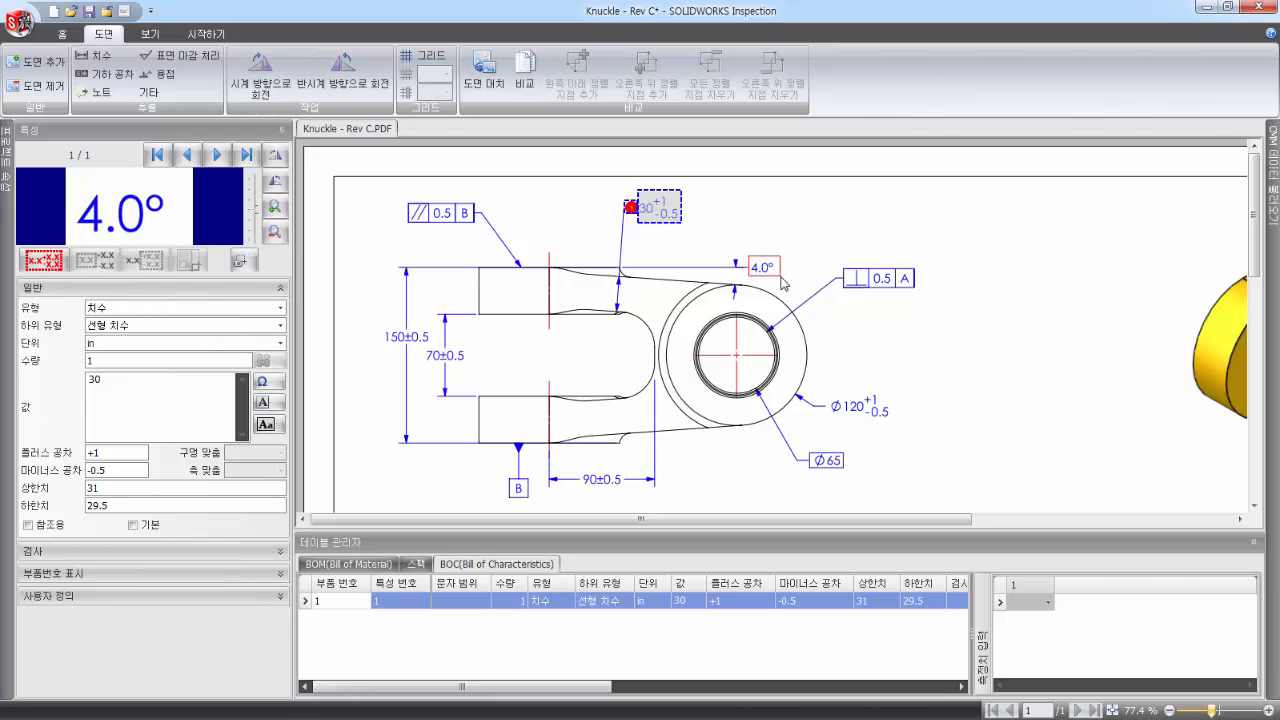
left_click(845, 408)
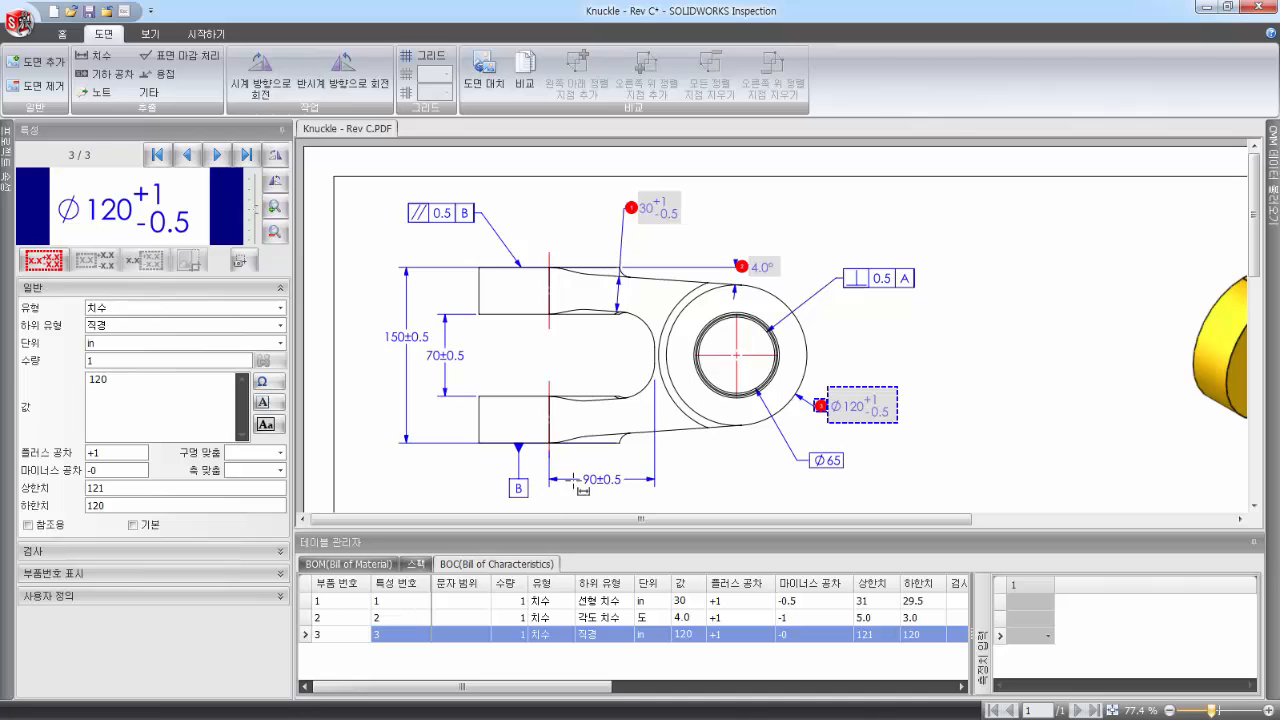
left_click(595, 482)
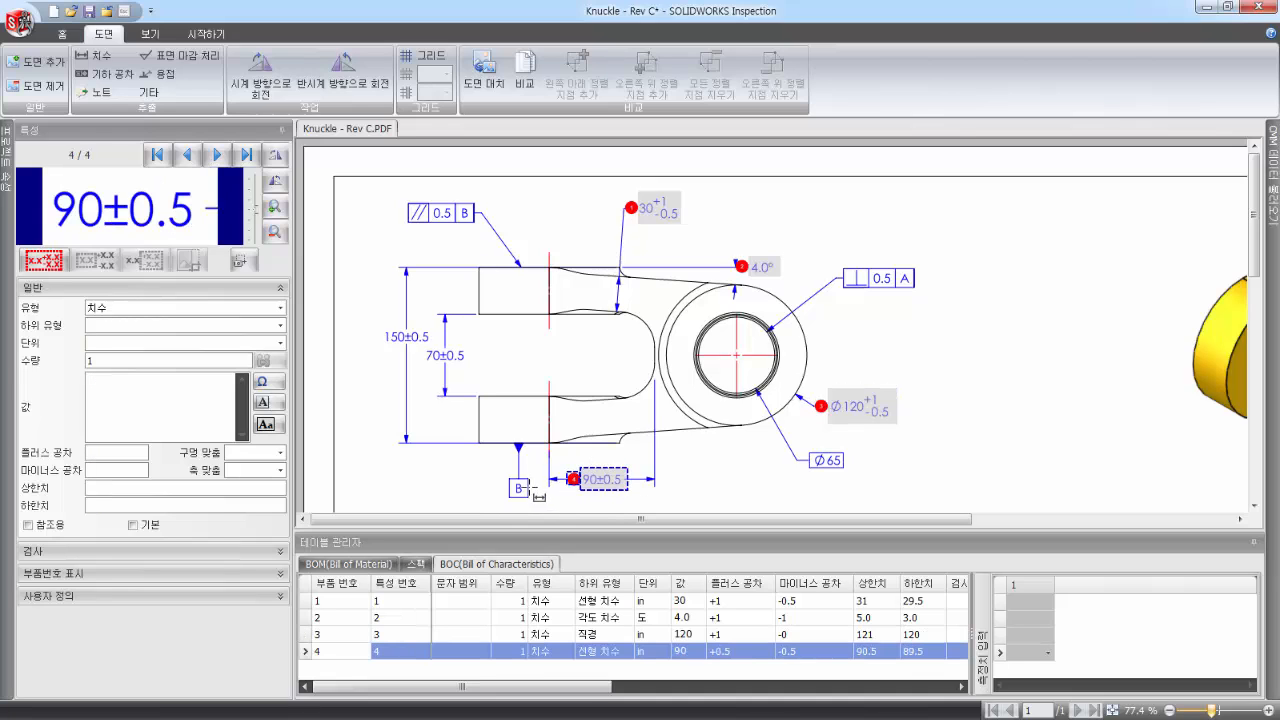
left_click(448, 355)
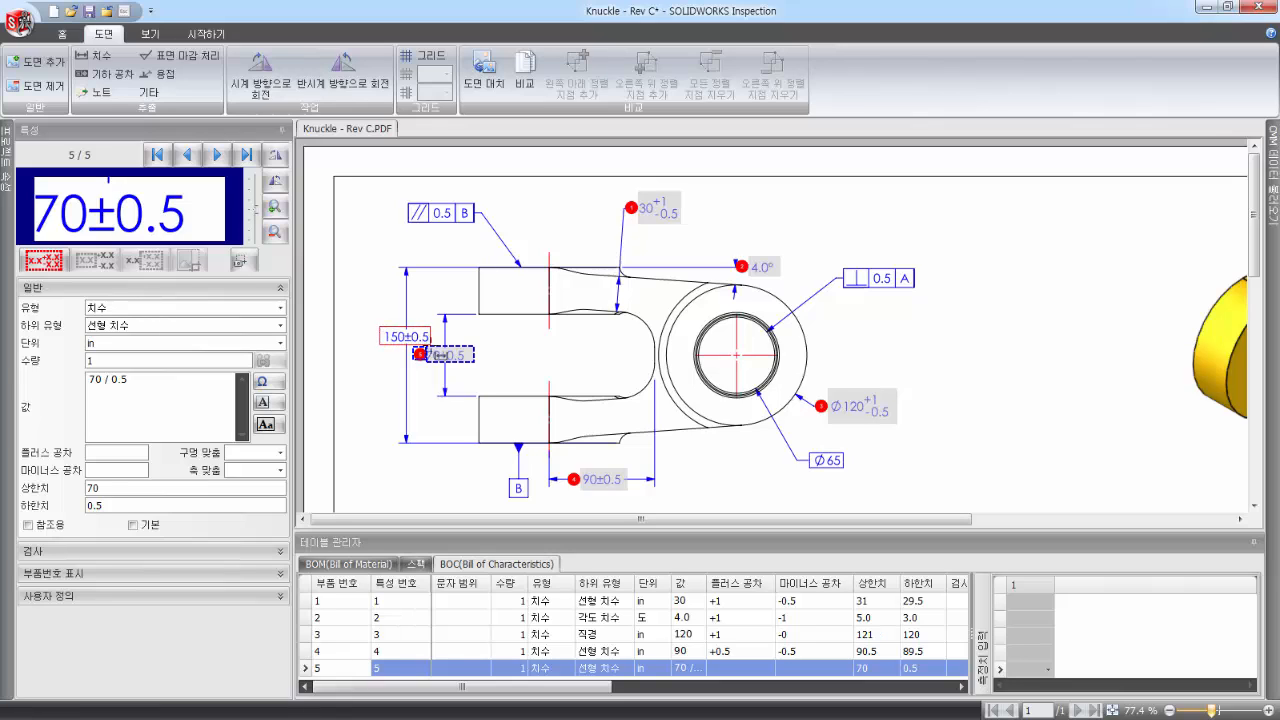
left_click(405, 337)
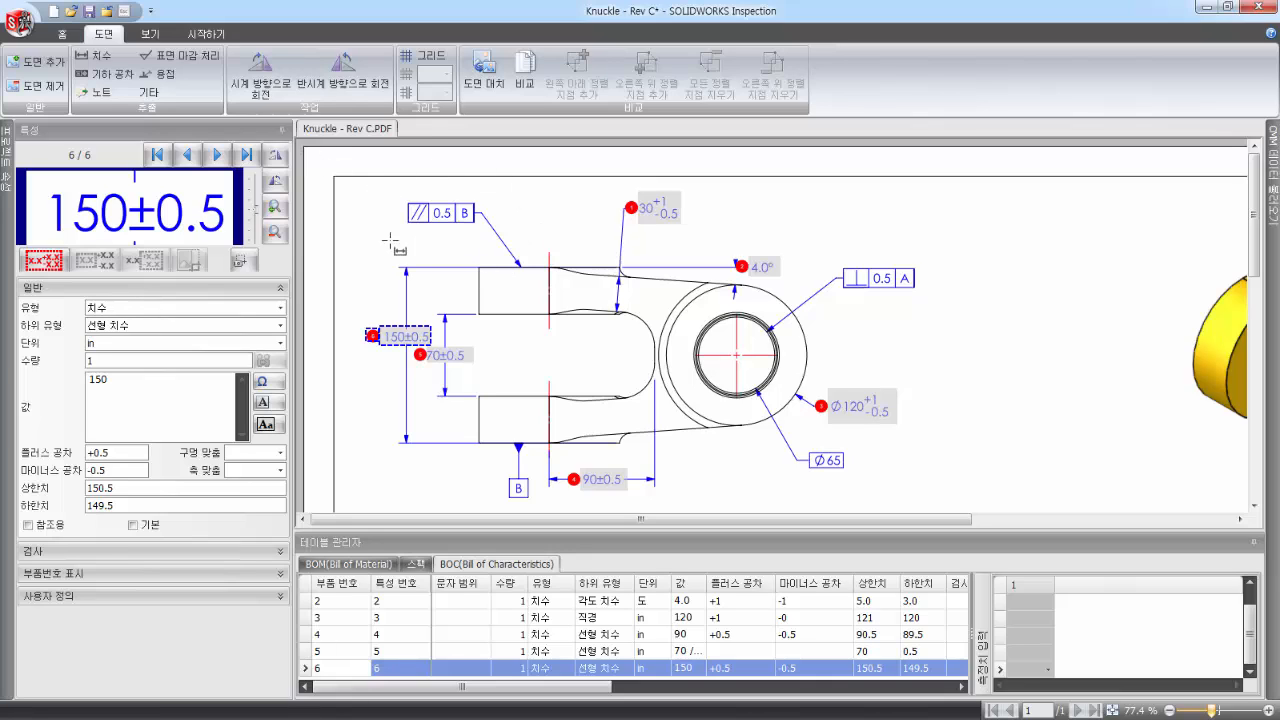
- Extract the 0.5 | B feature control frame above the fork view as a geometric tolerance with the parallelism symbol (평행도)
left_click(103, 78)
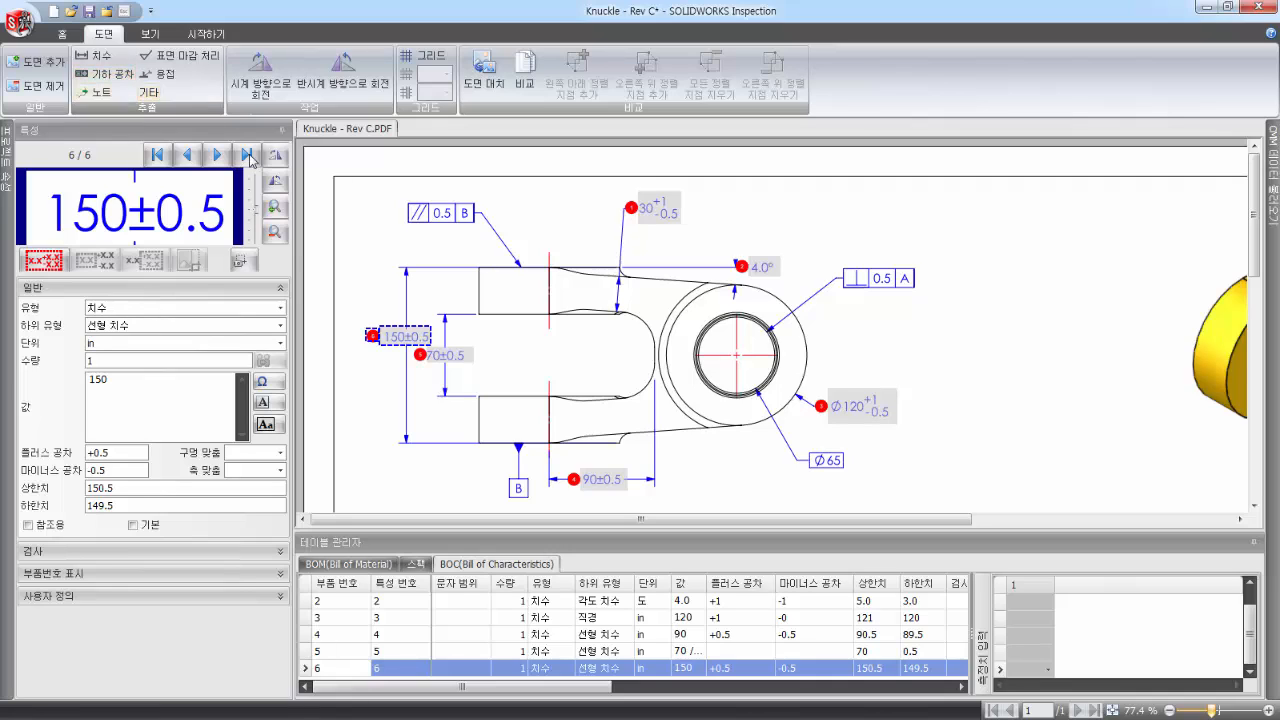
left_click_drag(406, 201, 479, 227)
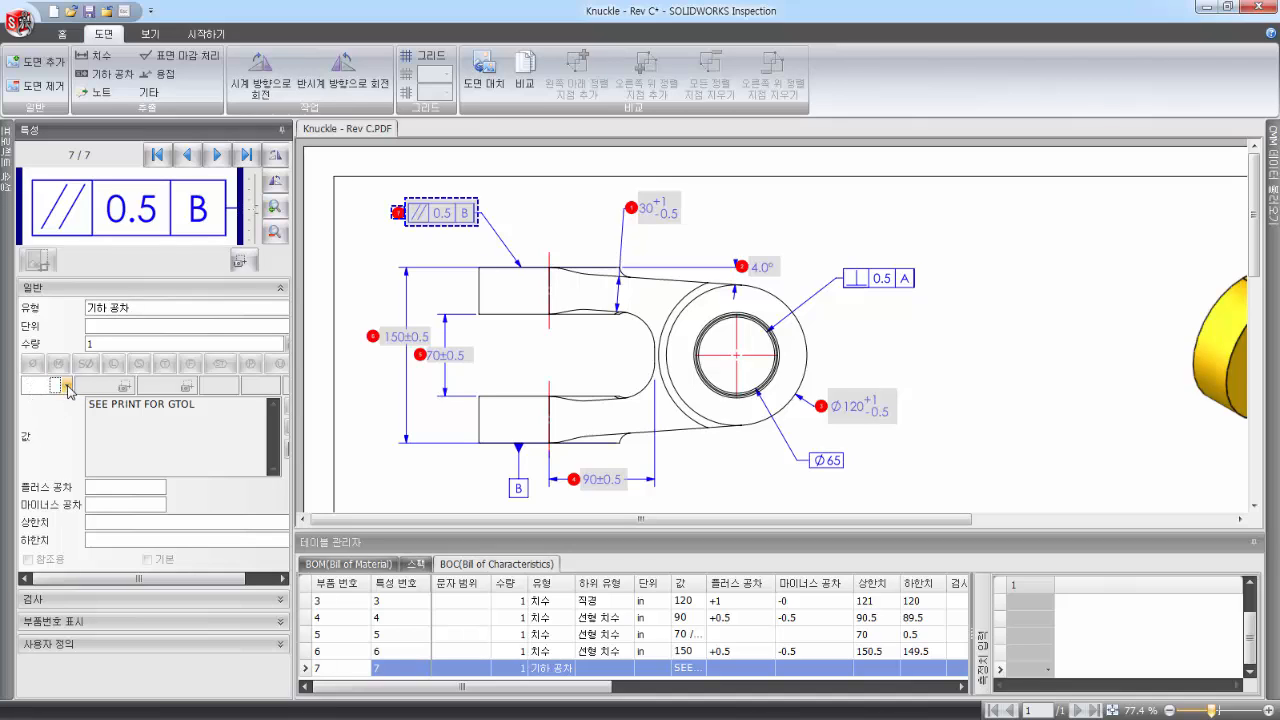
left_click(67, 386)
scroll(124, 440, "down", 2)
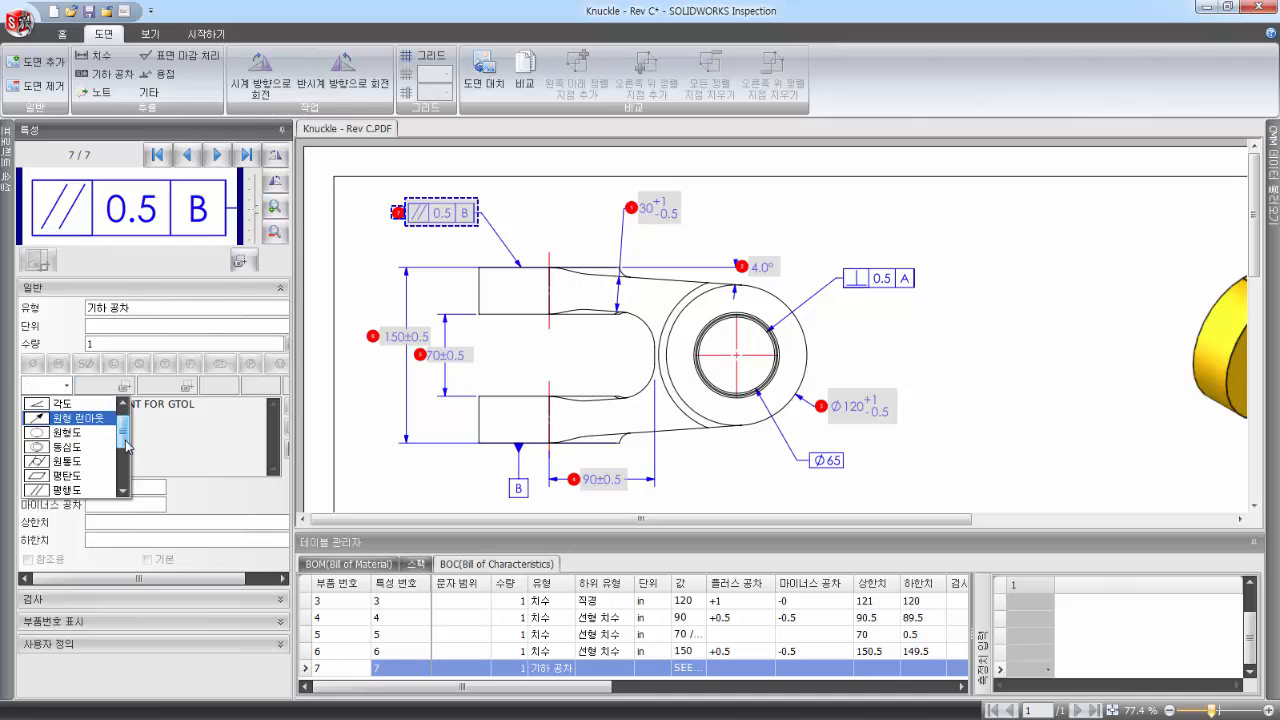
left_click(67, 461)
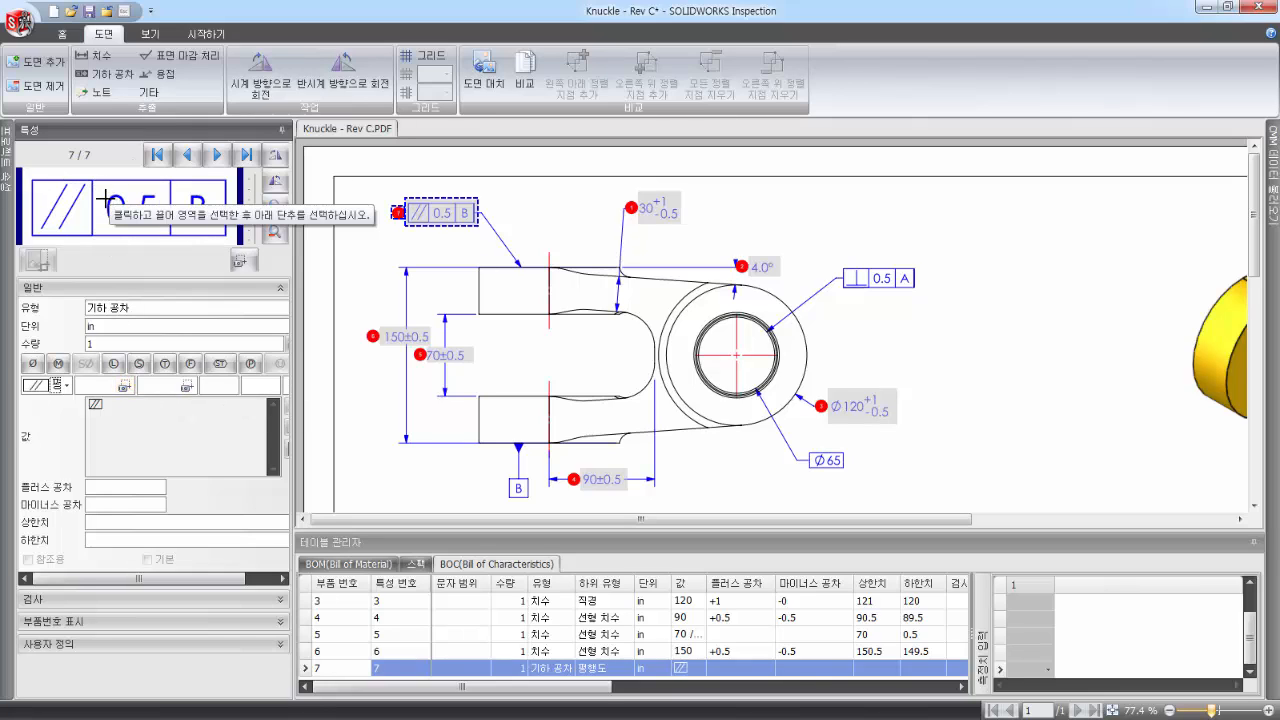
- Capture the 0.5 tolerance from the parallelism frame's preview and enter B as its datum
left_click_drag(102, 188, 162, 229)
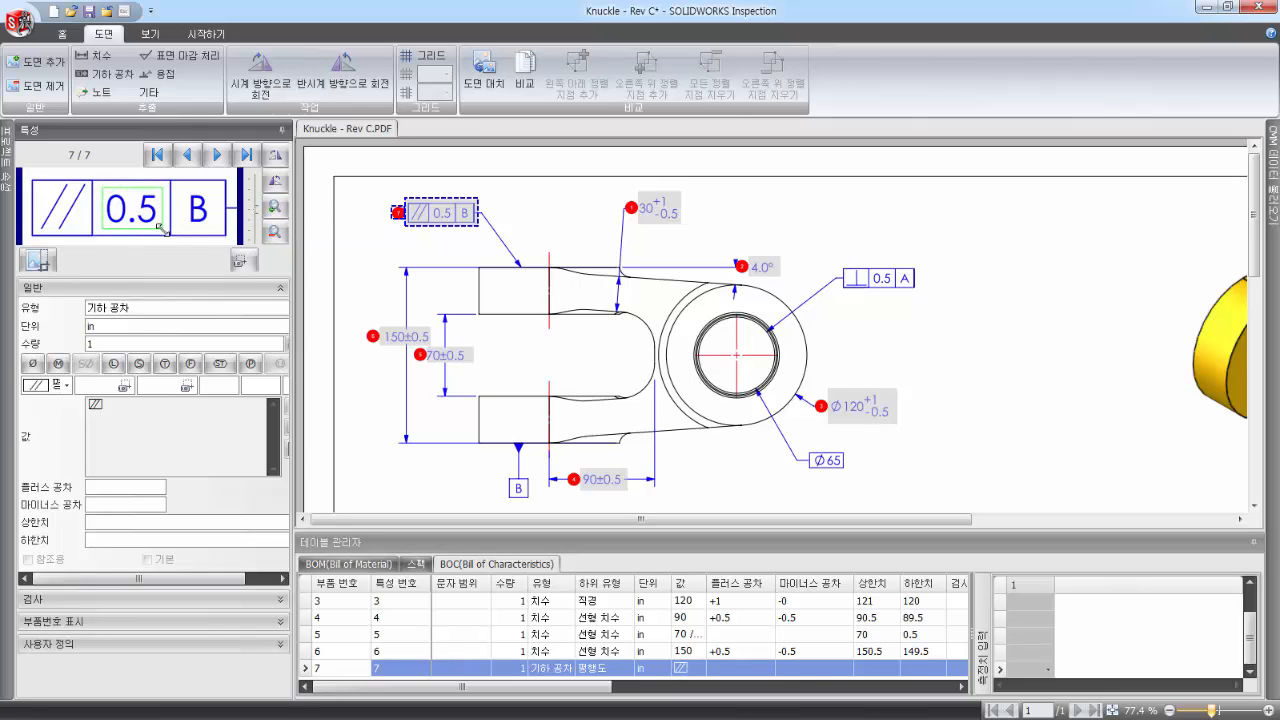
left_click(125, 387)
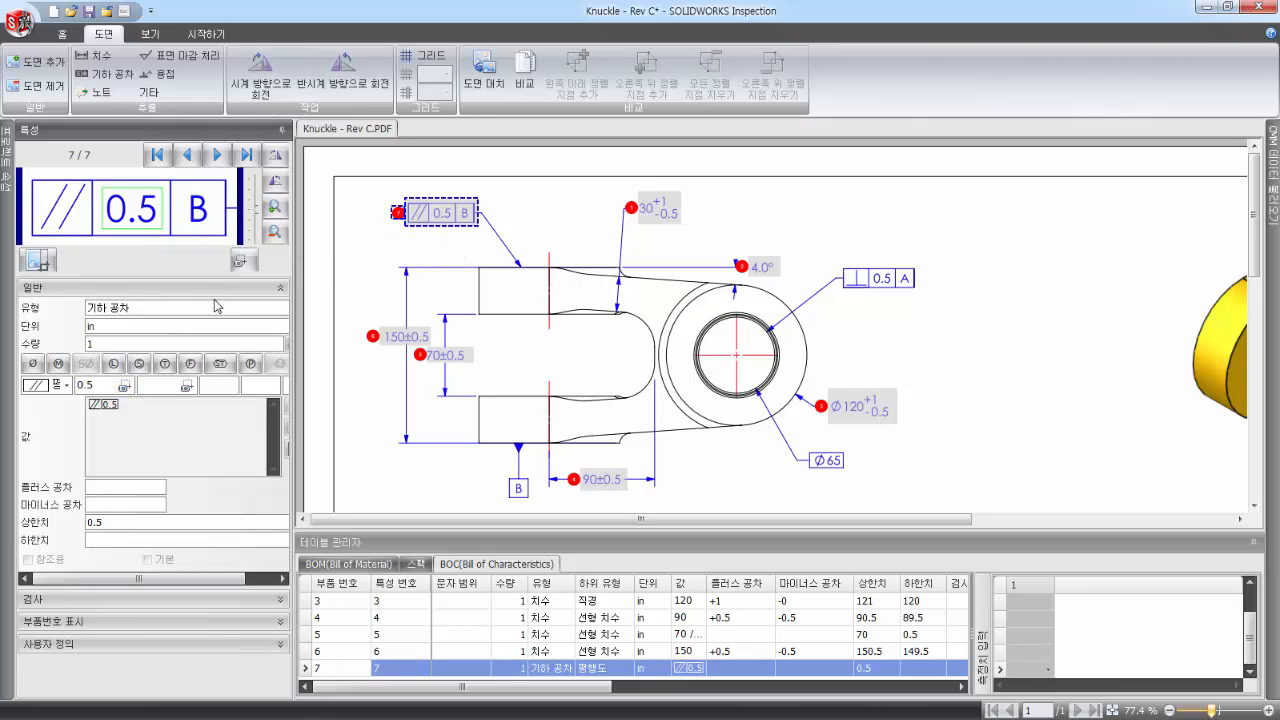
left_click(220, 386)
type("B")
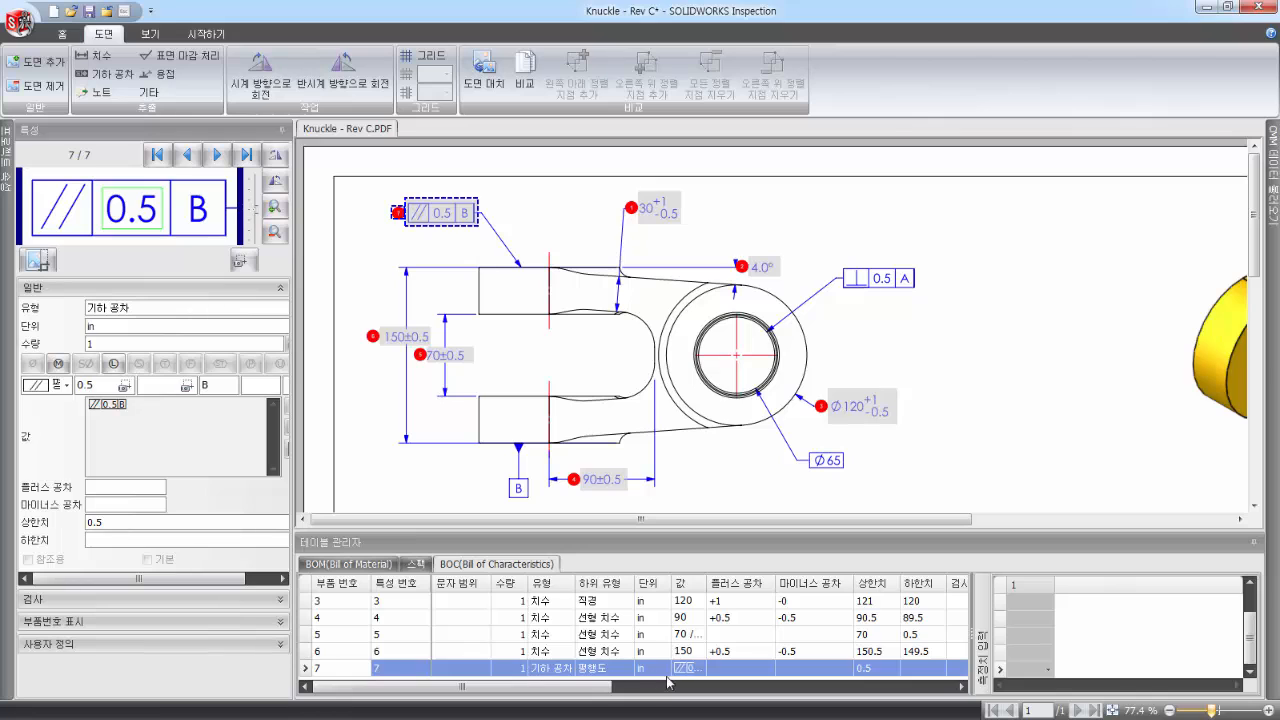
mouse_move(610, 686)
left_mouse_down()
mouse_move(900, 690)
mouse_move(613, 689)
left_mouse_up()
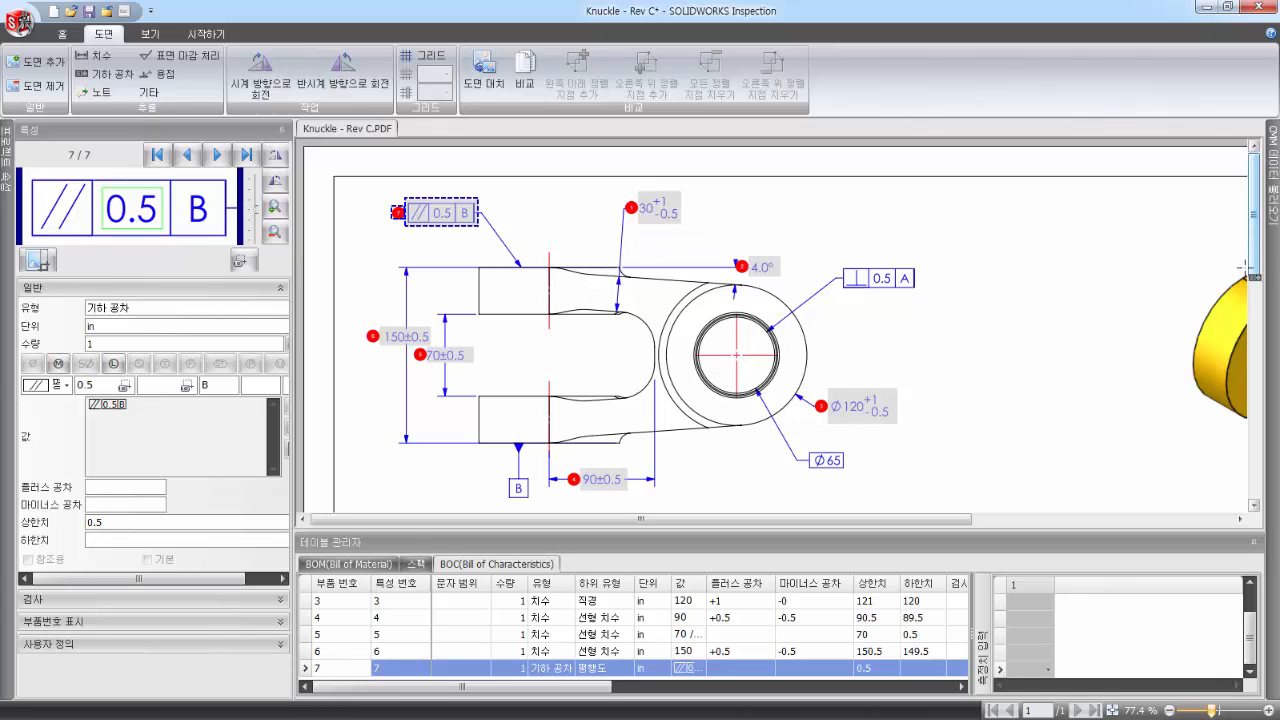
- Examine Section A-A with its R30 and 60.0°±1.0° dimensions at a slightly enlarged scale
mouse_move(950, 528)
left_mouse_down()
mouse_move(1268, 535)
mouse_move(950, 528)
left_mouse_up()
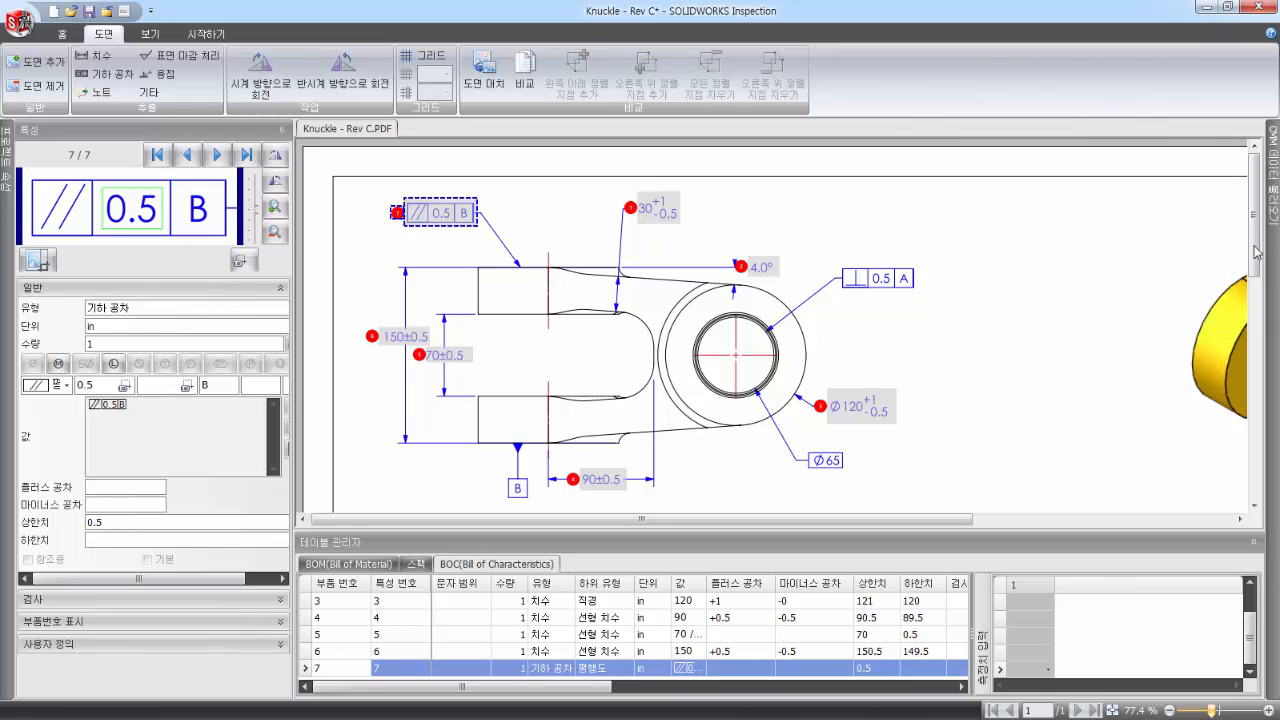
left_click_drag(1256, 253, 1268, 490)
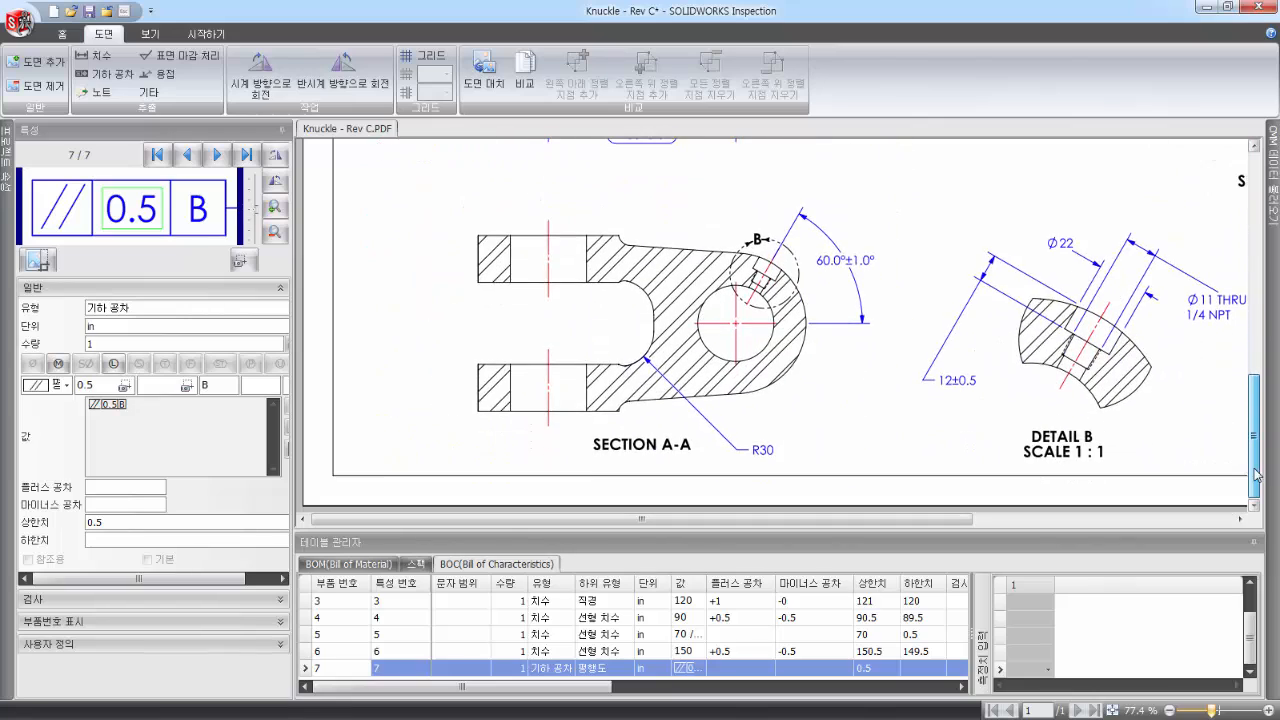
mouse_move(1257, 476)
left_mouse_down()
mouse_move(1256, 393)
mouse_move(1255, 466)
mouse_move(1255, 448)
left_mouse_up()
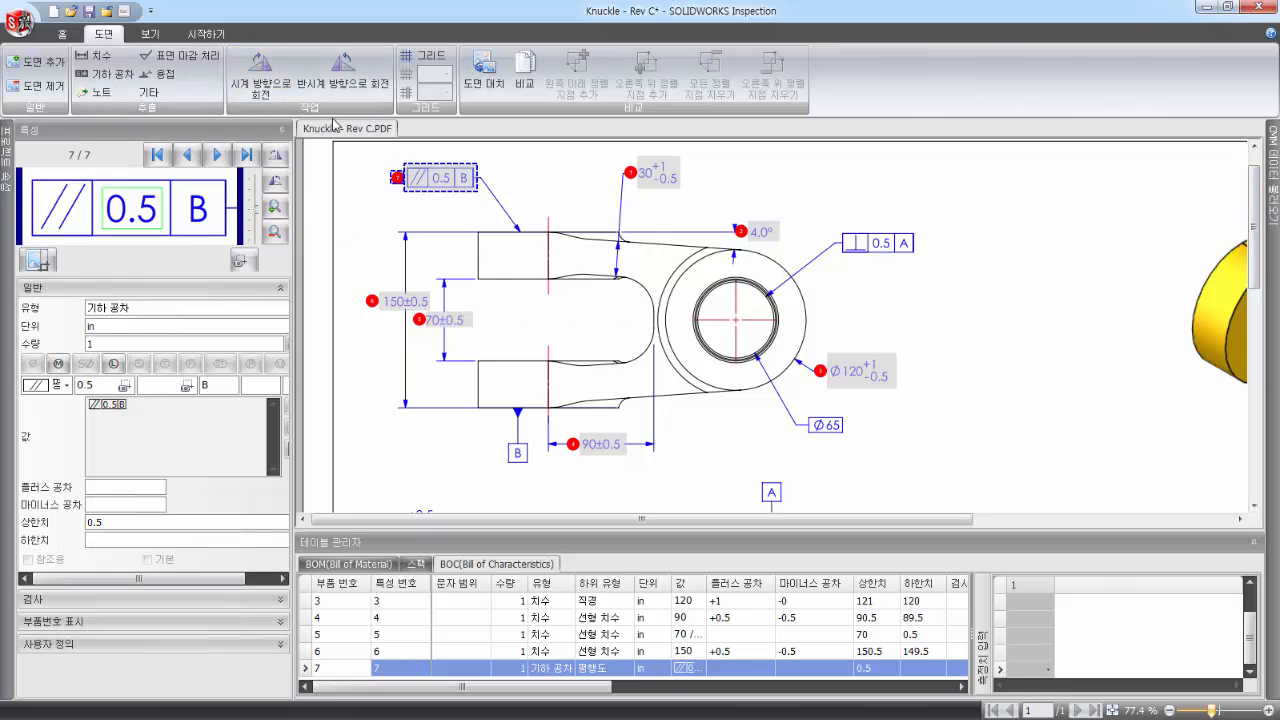
left_click(149, 34)
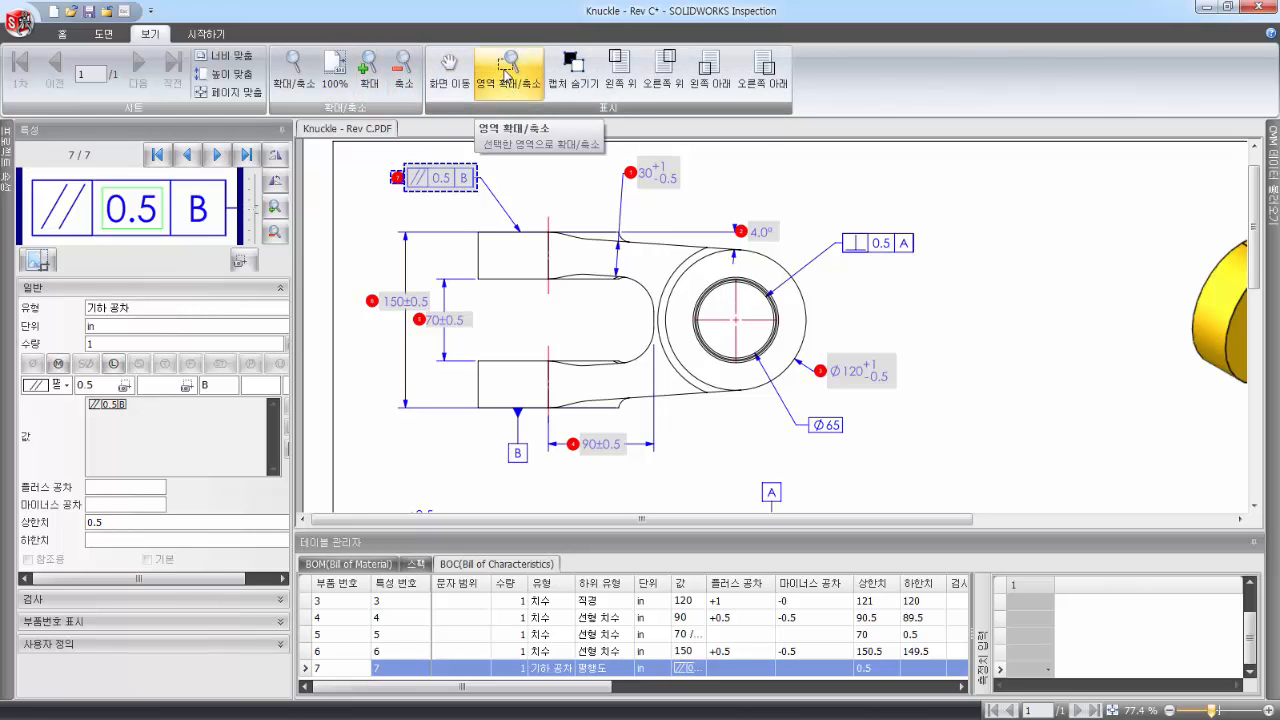
left_click_drag(1256, 247, 1258, 468)
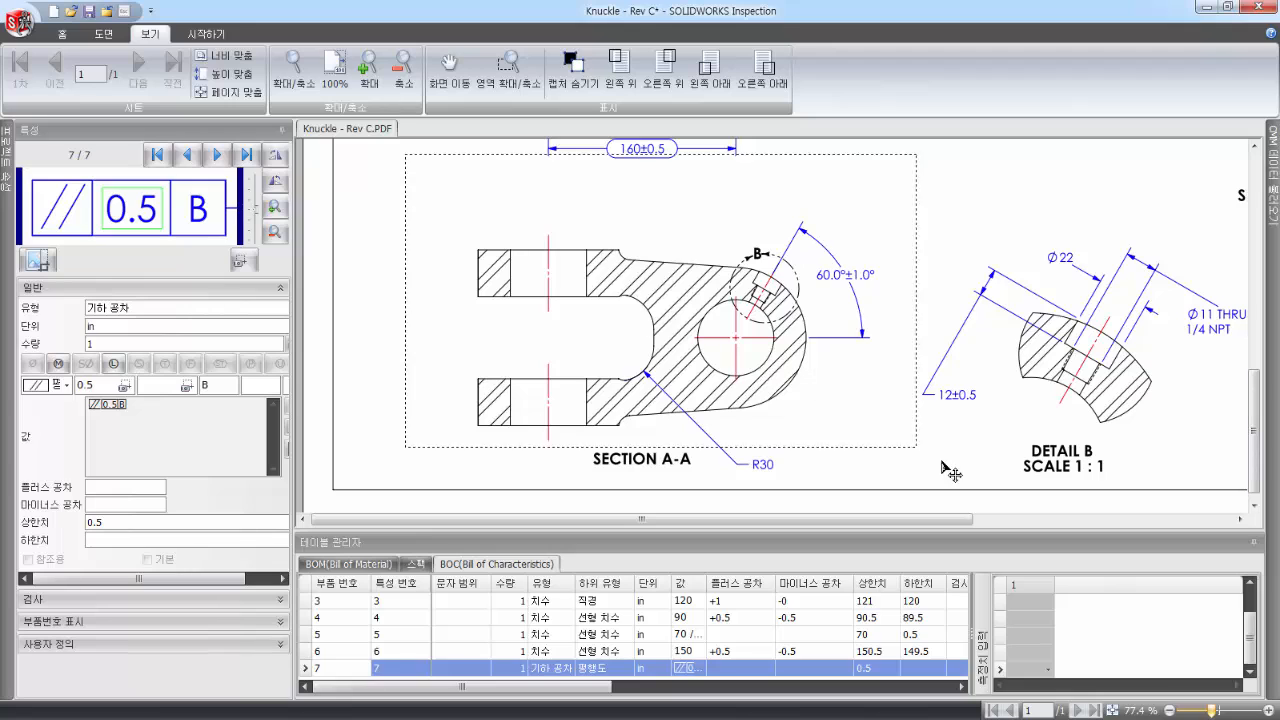
scroll(988, 508, "up", 1)
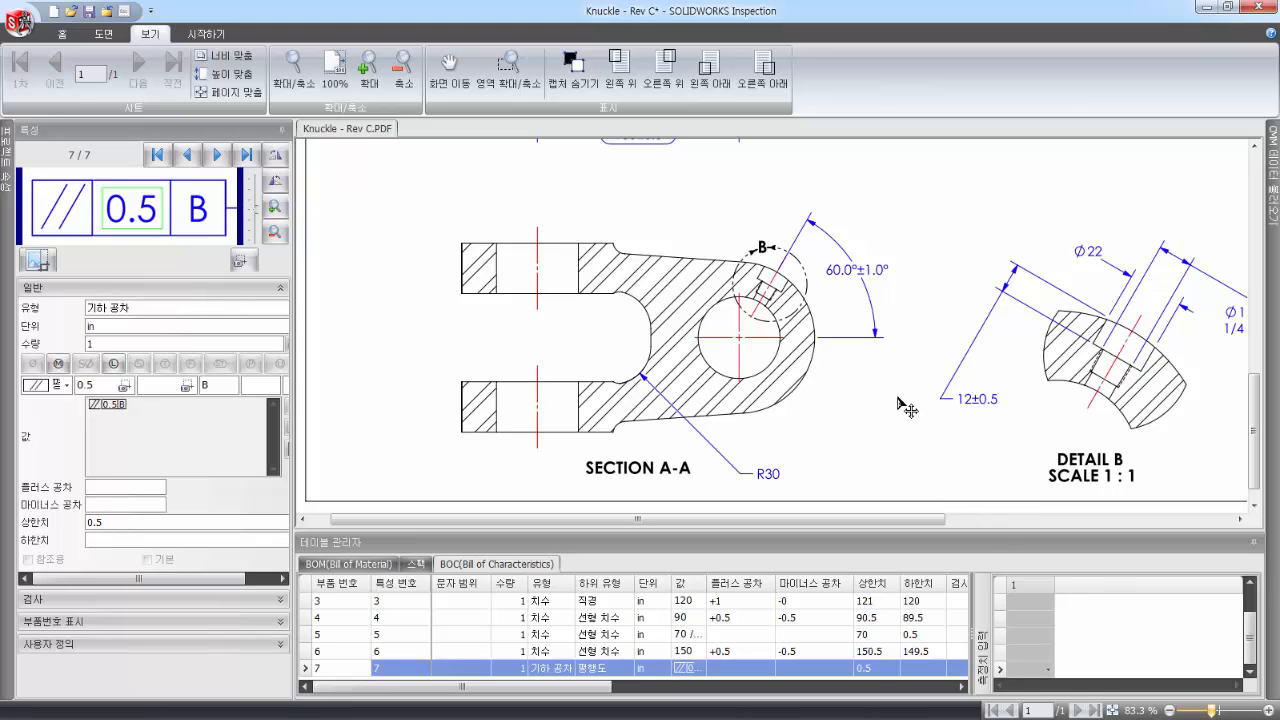
right_click(653, 197)
mouse_move(720, 208)
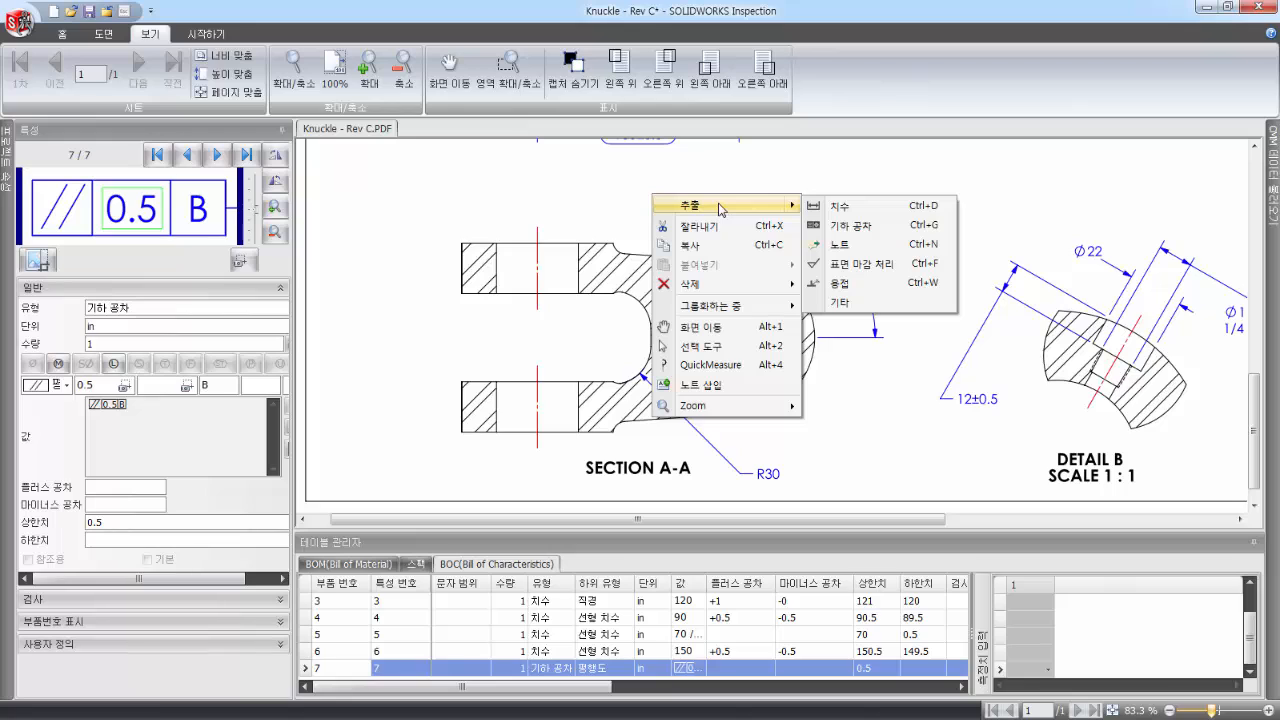
left_click(104, 33)
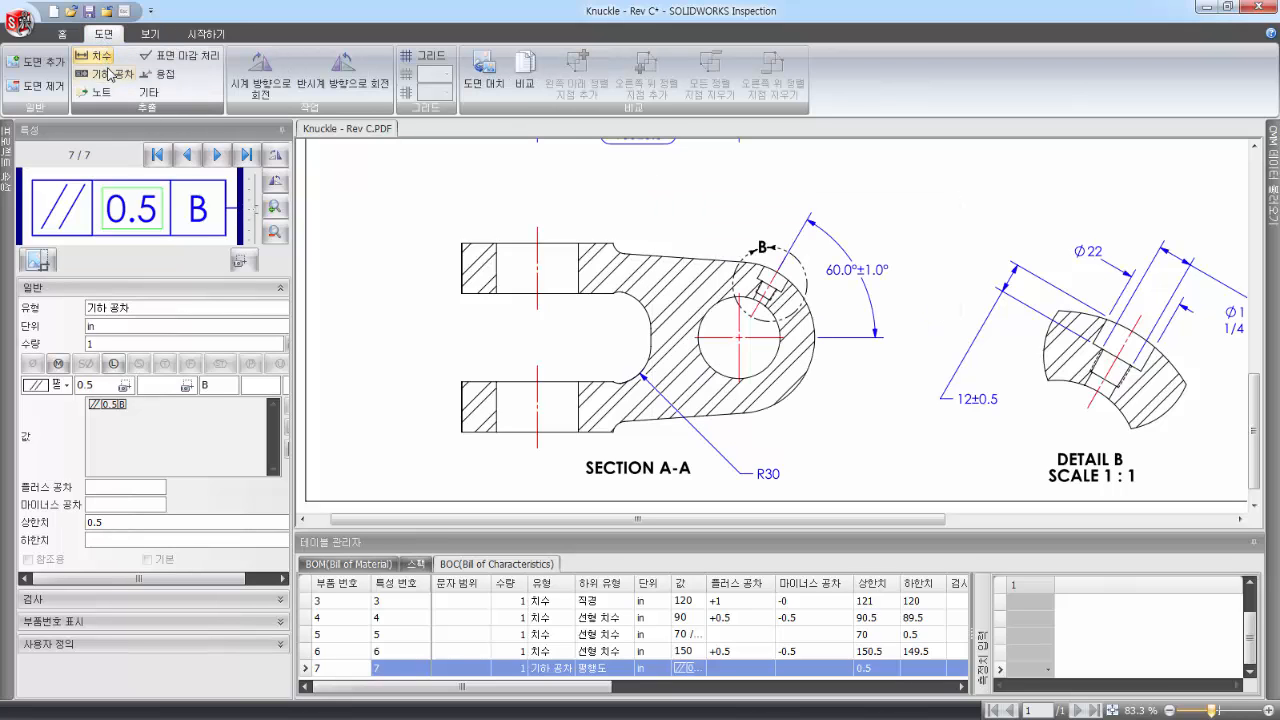
right_click(683, 190)
mouse_move(744, 204)
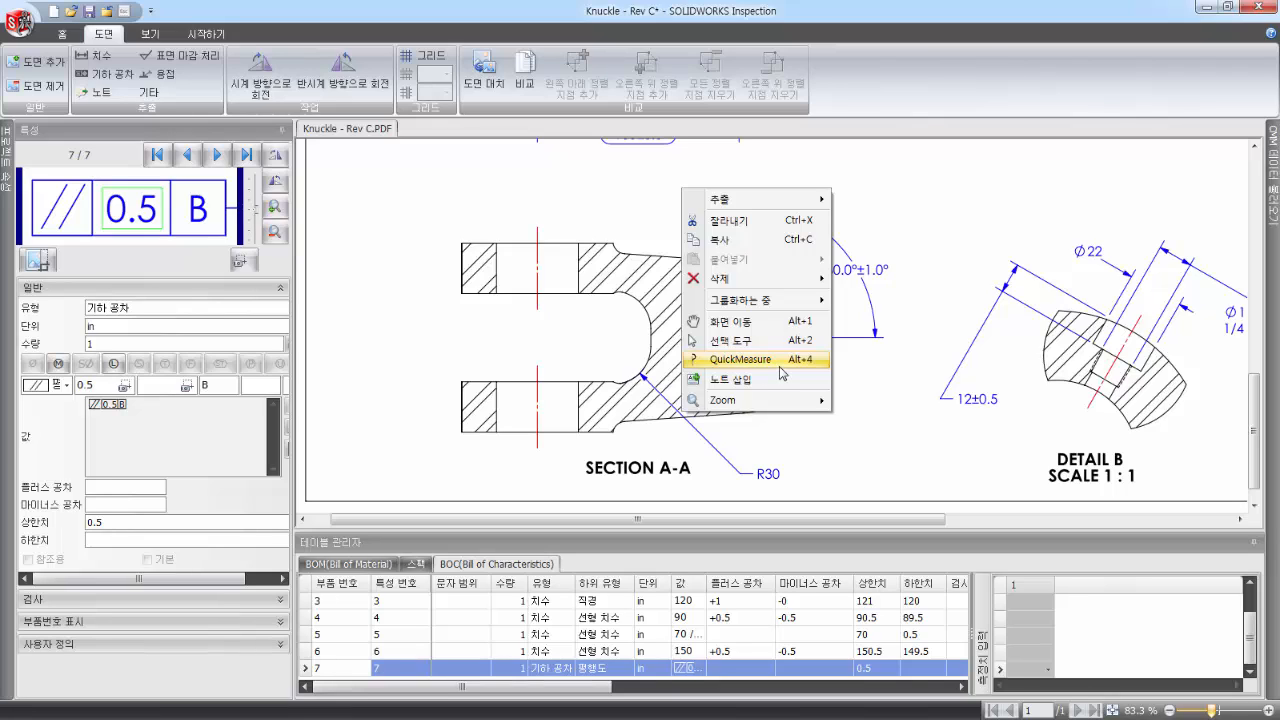
mouse_move(796, 203)
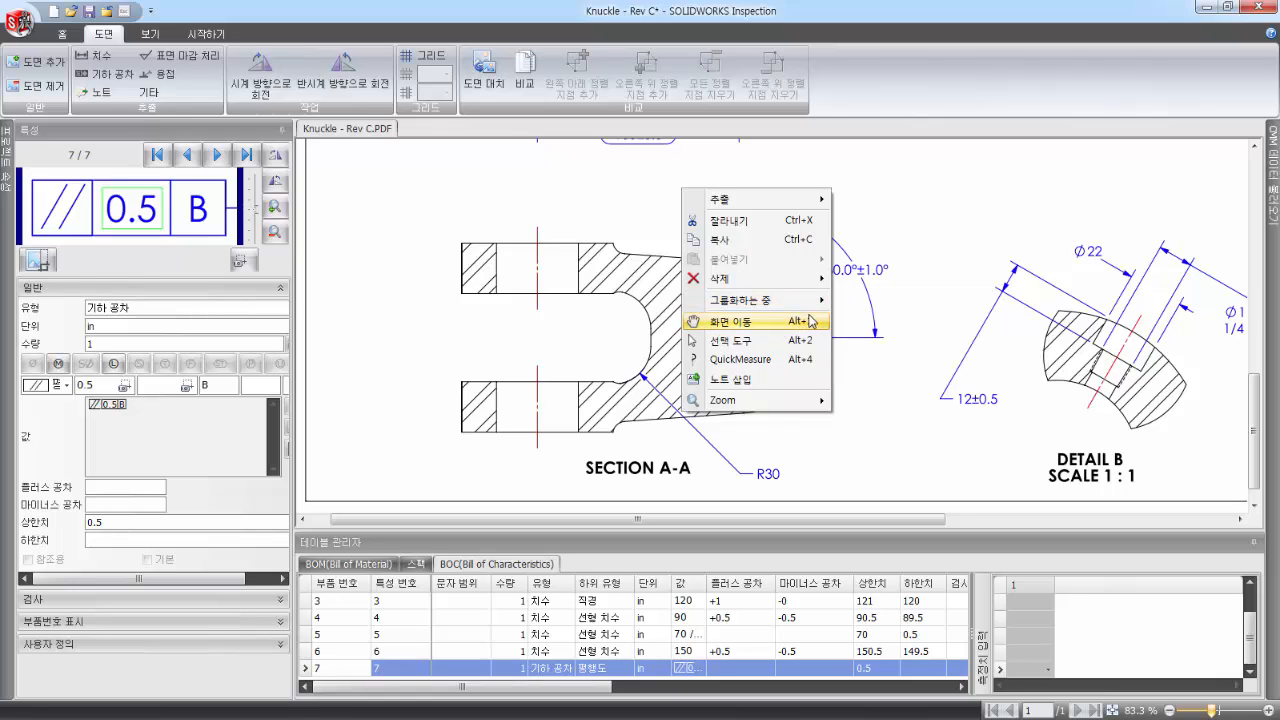
left_click(888, 229)
- Extract the 60.0°±1.0° angle beside Section A-A as a dimension characteristic
scroll(890, 228, "up", 3)
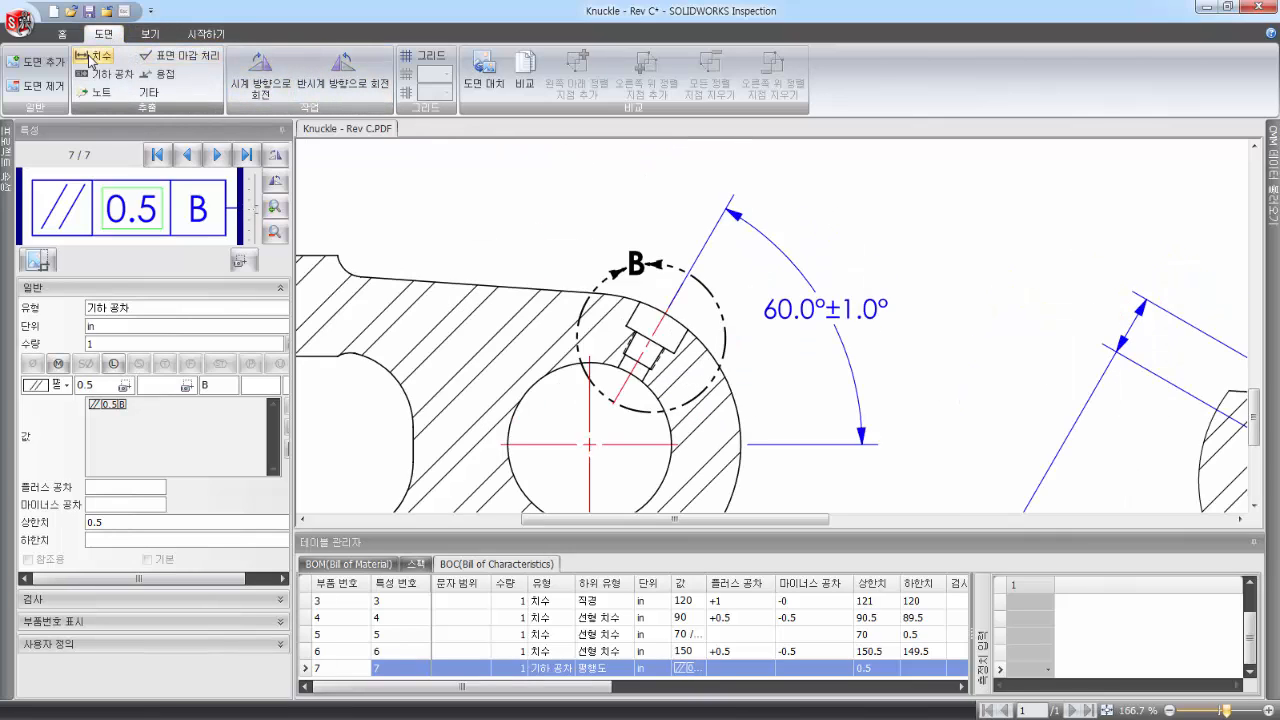
right_click(891, 238)
mouse_move(960, 248)
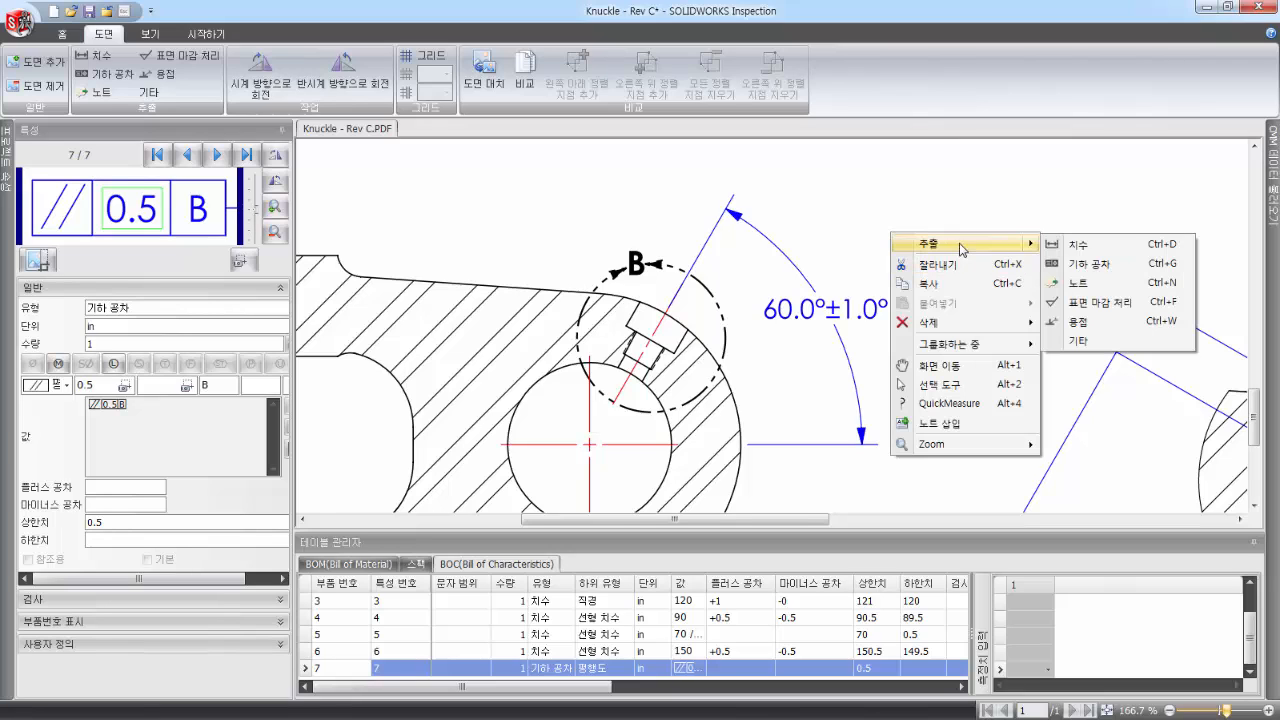
left_click(1115, 250)
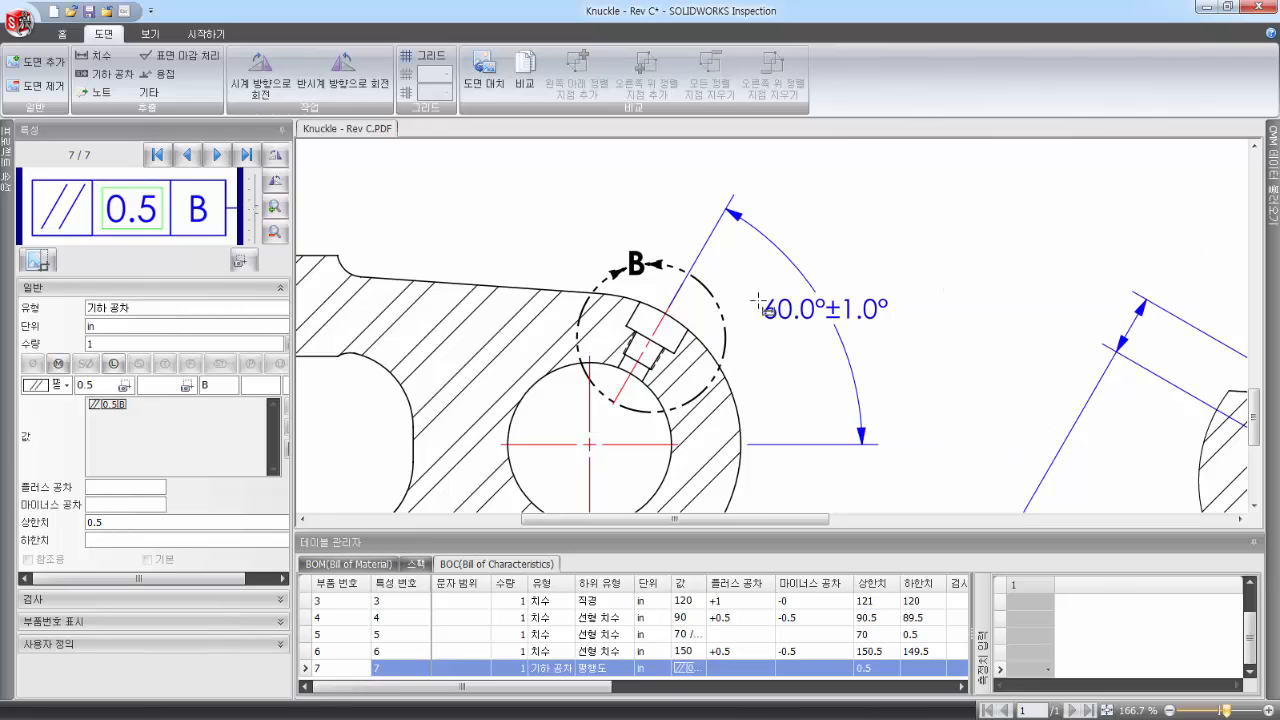
left_click_drag(757, 292, 918, 336)
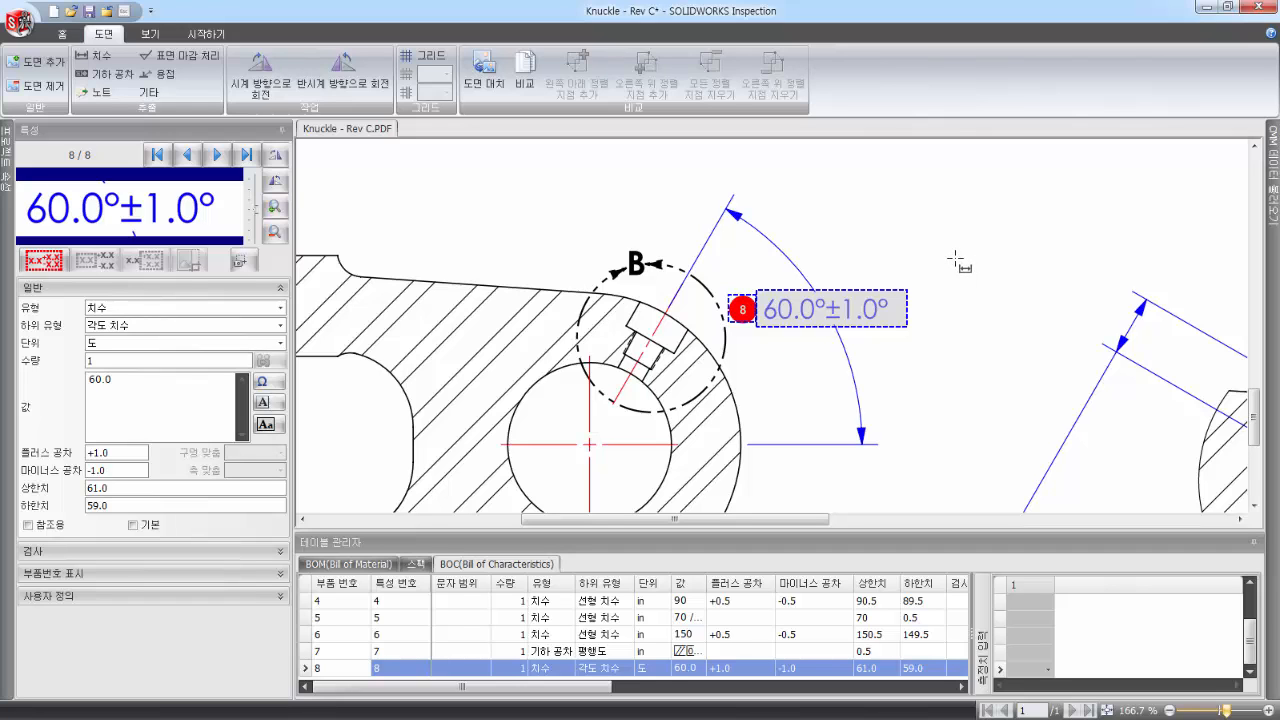
- Extract the Ø65 +0.5/-0.5 diameter in the middle view as a dimension characteristic
scroll(955, 260, "down", 7)
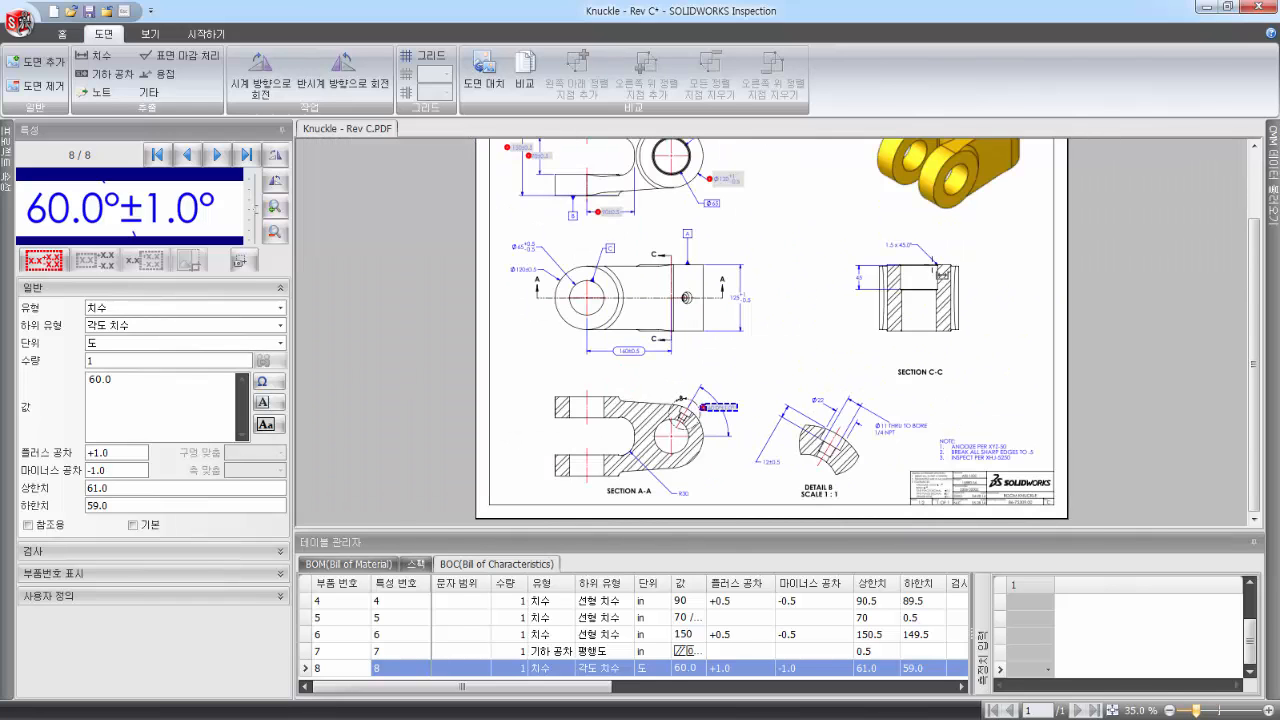
scroll(858, 275, "down", 1)
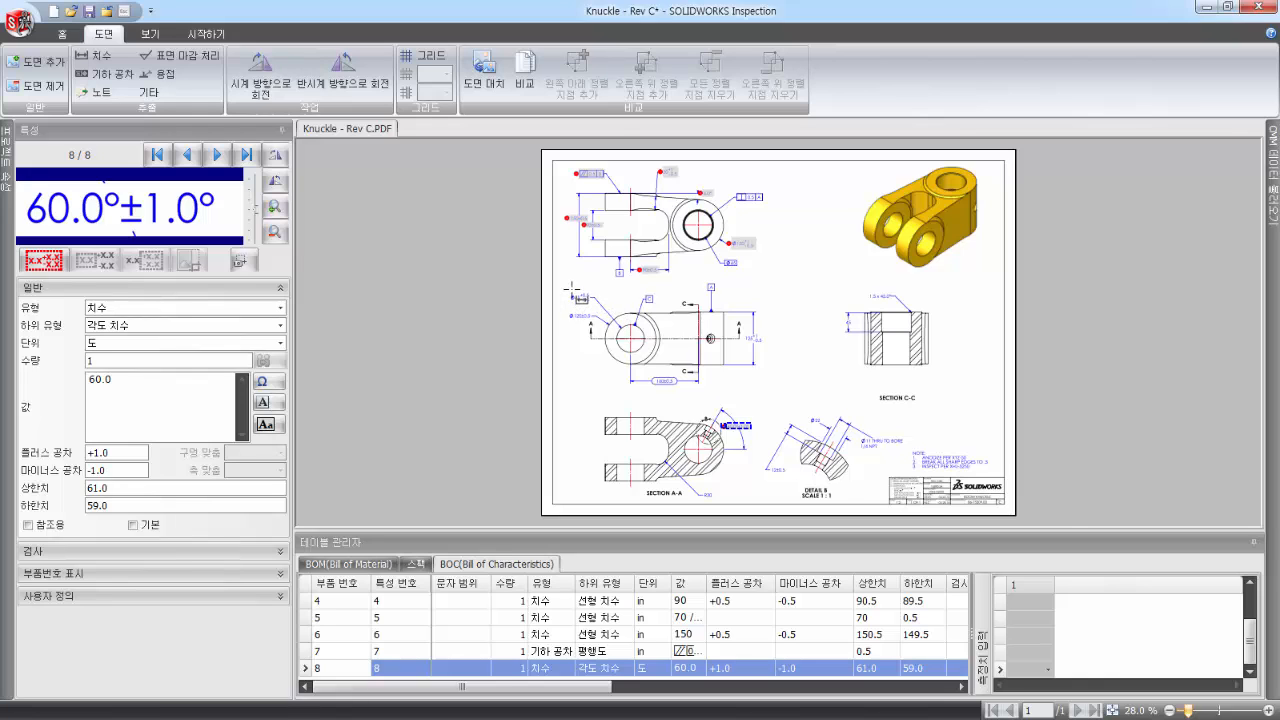
scroll(576, 294, "up", 2)
scroll(492, 294, "up", 1)
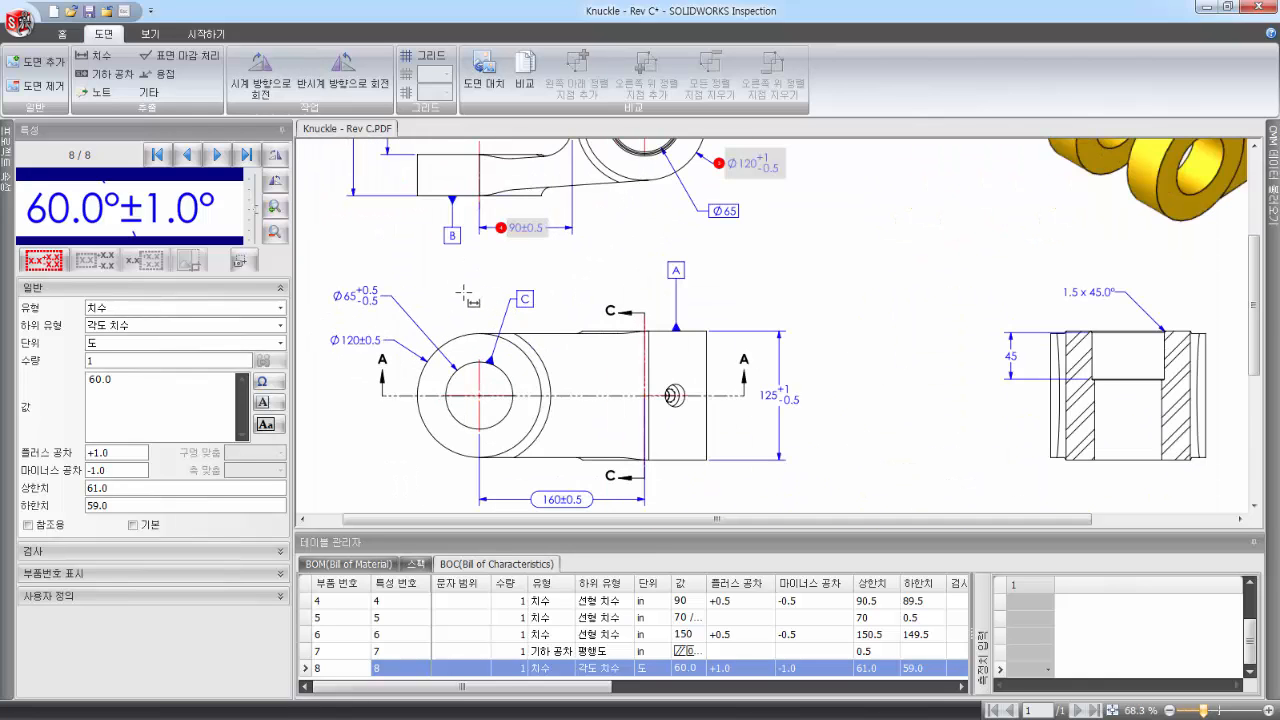
mouse_move(649, 288)
middle_mouse_down()
mouse_move(689, 306)
mouse_move(691, 295)
middle_mouse_up()
scroll(362, 298, "up", 1)
scroll(343, 301, "up", 3)
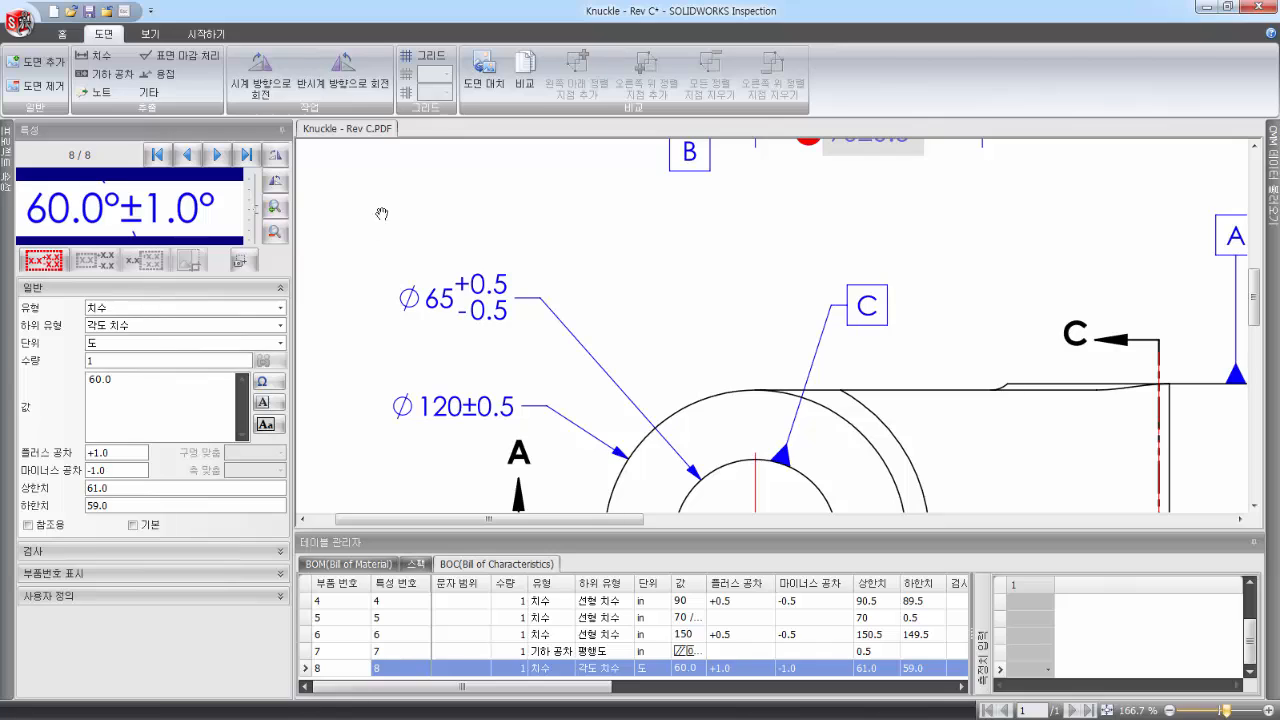
left_click(97, 58)
left_click_drag(385, 261, 527, 328)
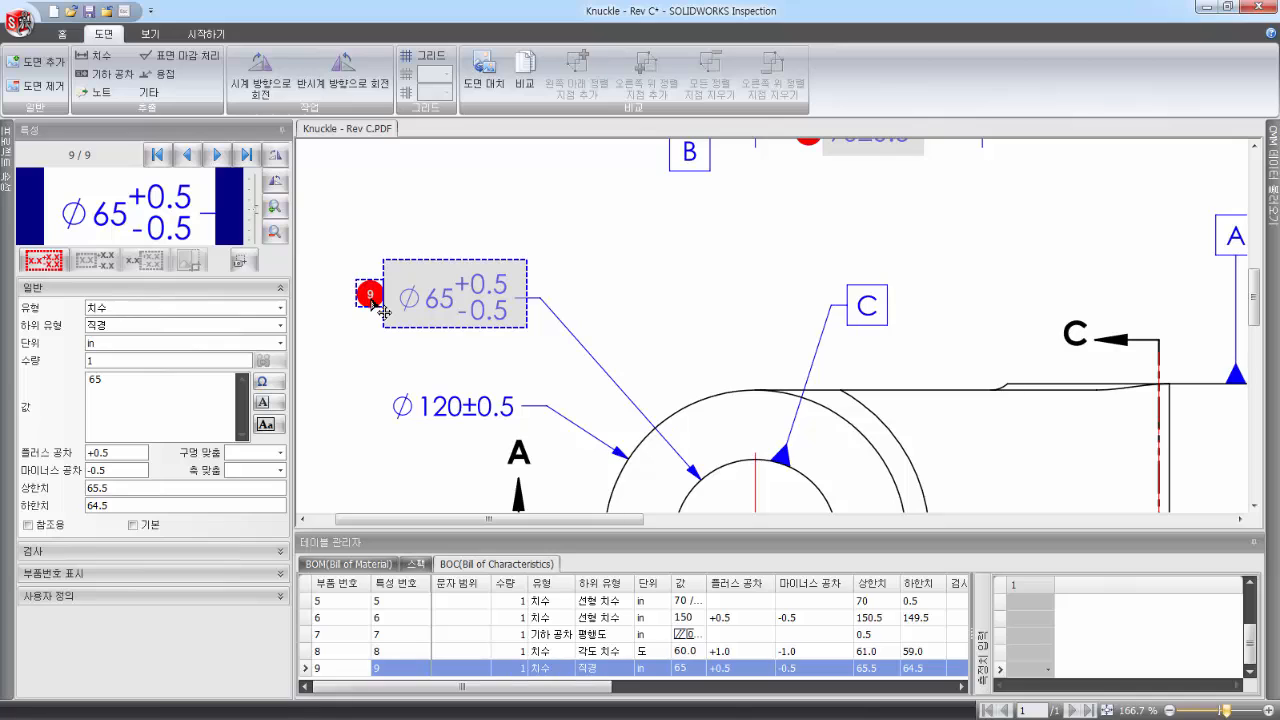
- Delete the Ø65 +0.5/-0.5 characteristic with renumbering of the remaining ones, and decline saving the project
key("Delete")
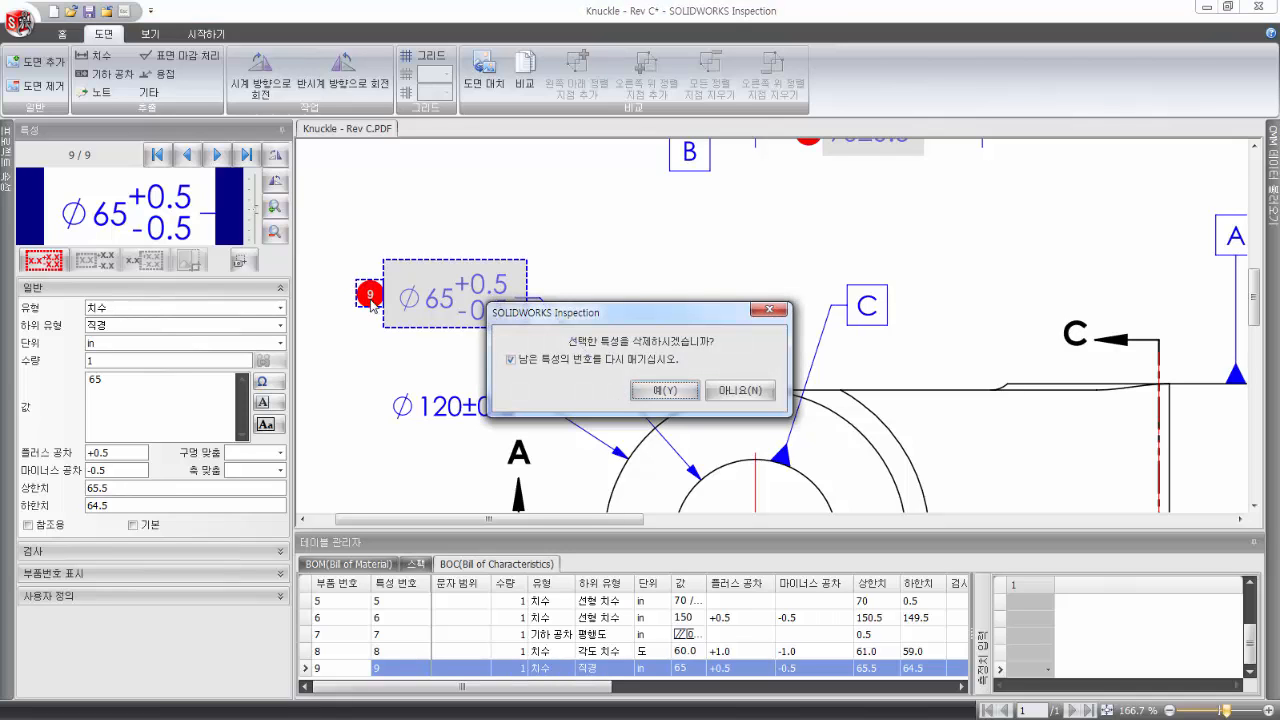
left_click(648, 391)
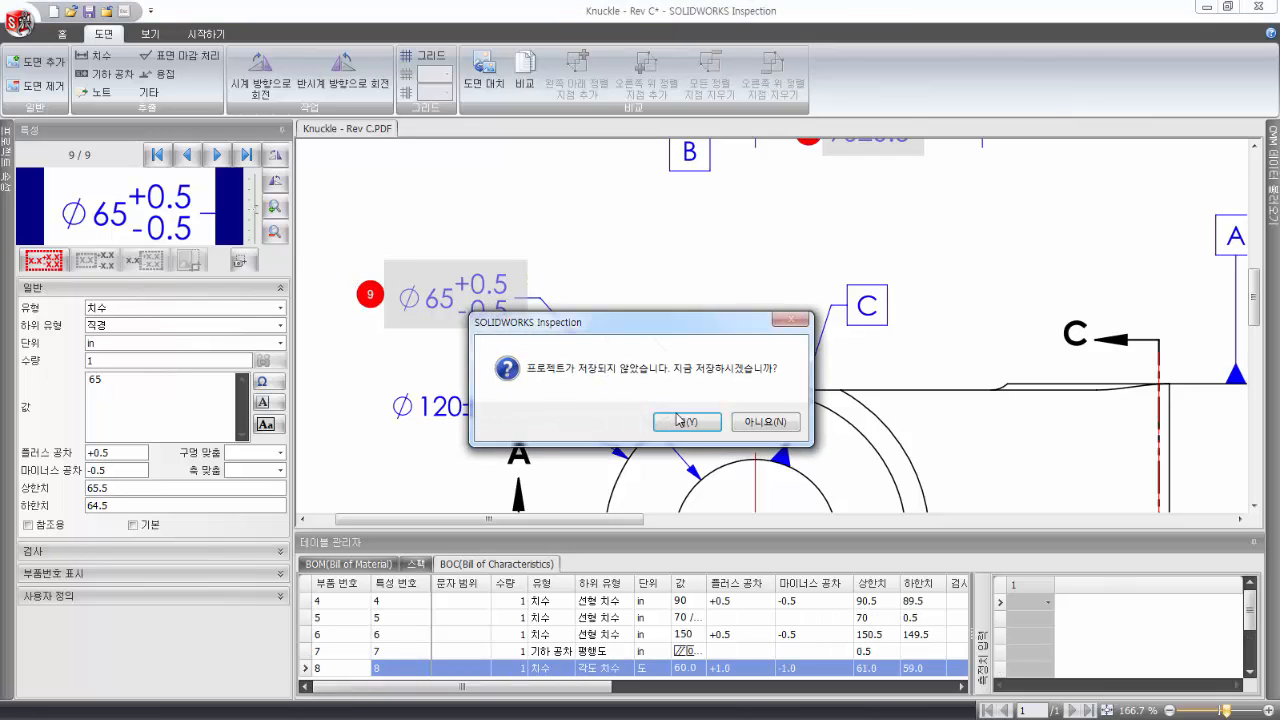
left_click(765, 423)
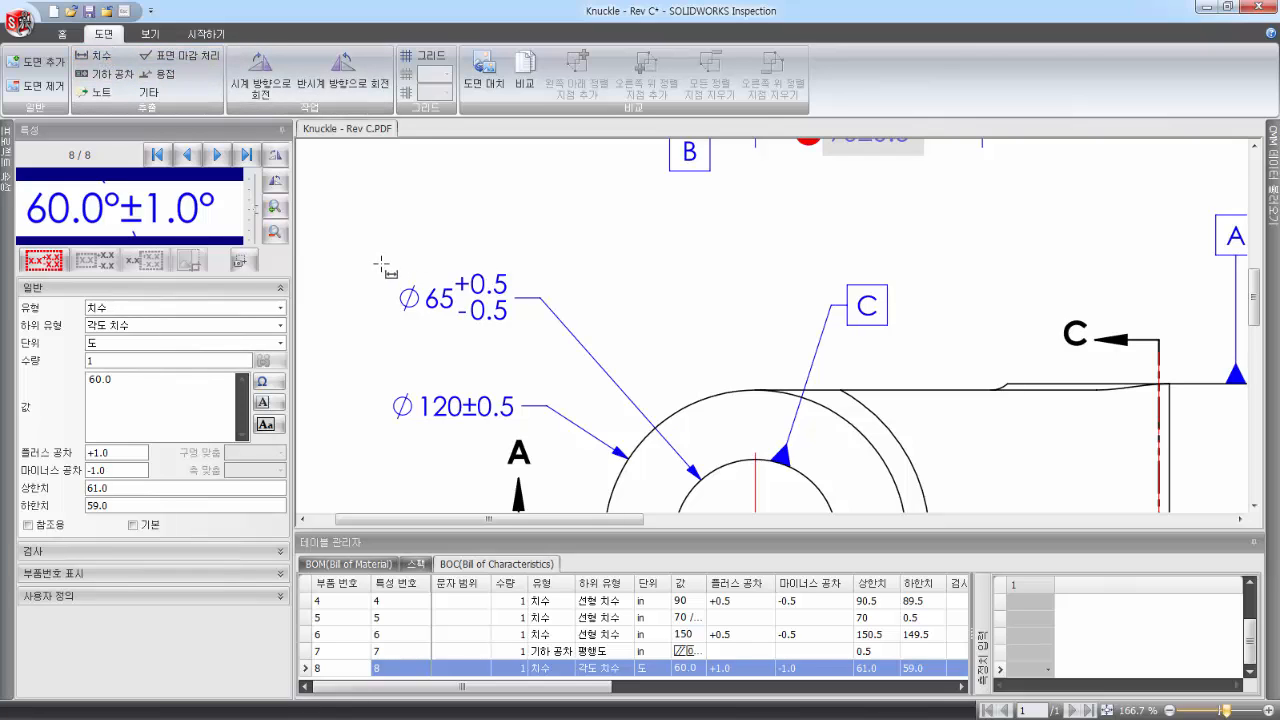
- Extract one dimension characteristic from a single region enclosing both the Ø65 +0.5/-0.5 and Ø120±0.5 texts
left_click_drag(379, 261, 585, 427)
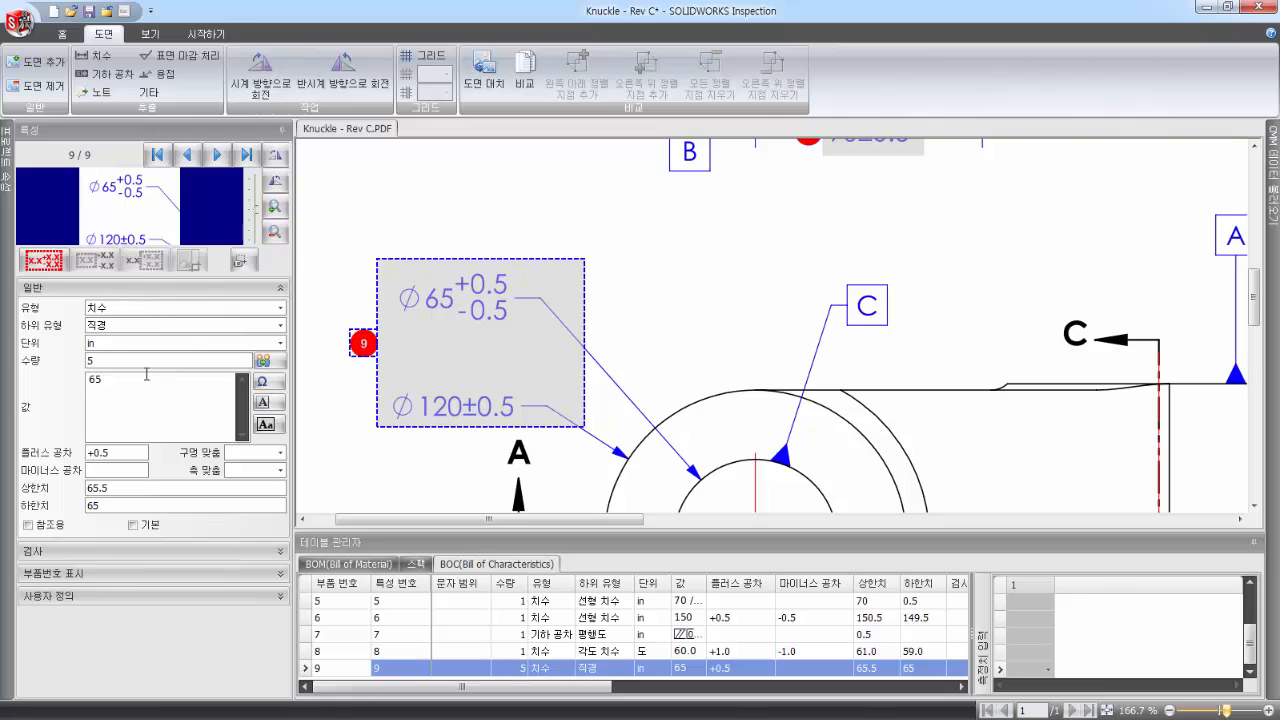
left_click_drag(147, 375, 22, 338)
type("555")
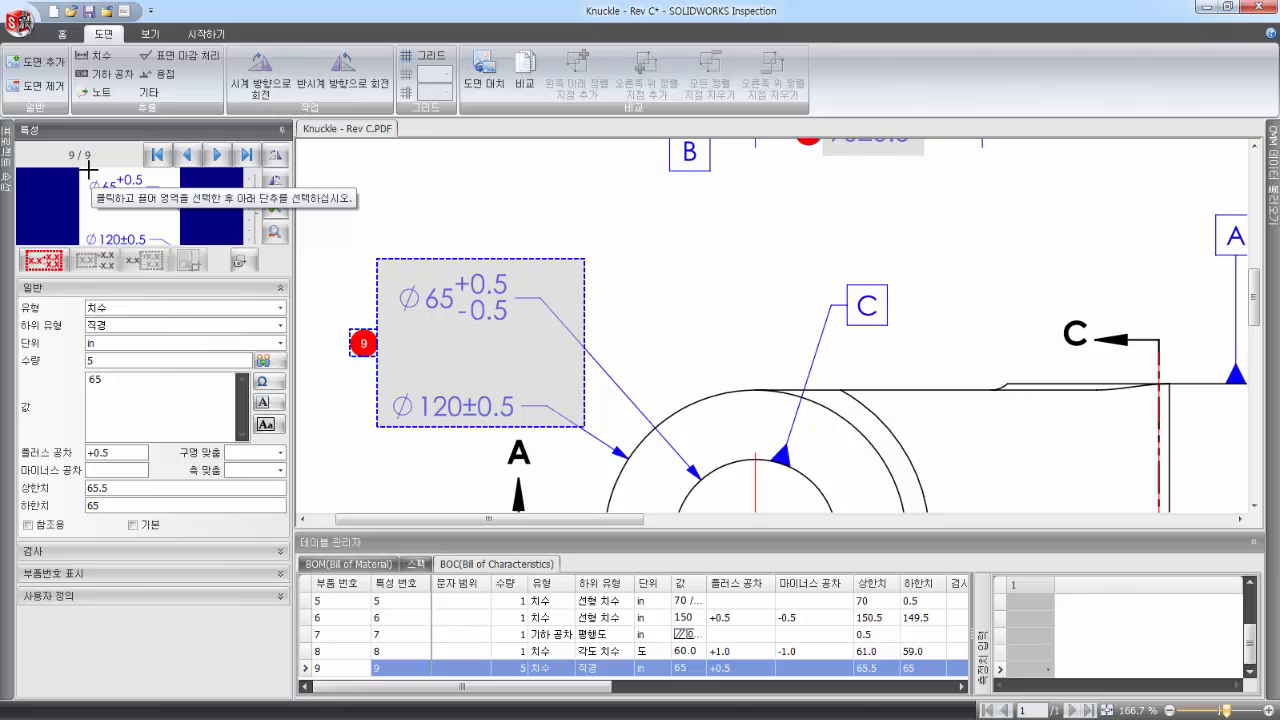
- Recapture the characteristic's value and tolerances from only the Ø65 +0.5/-0.5 text in its preview
left_click_drag(88, 171, 146, 201)
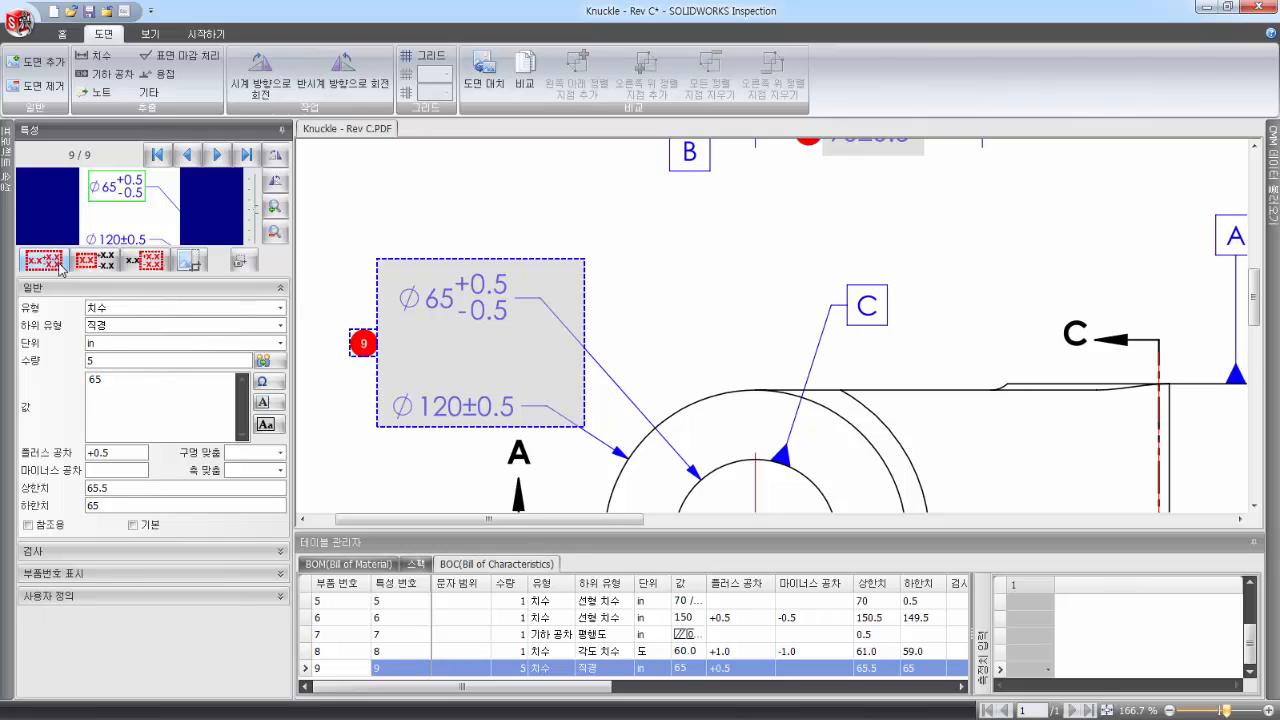
left_click(60, 265)
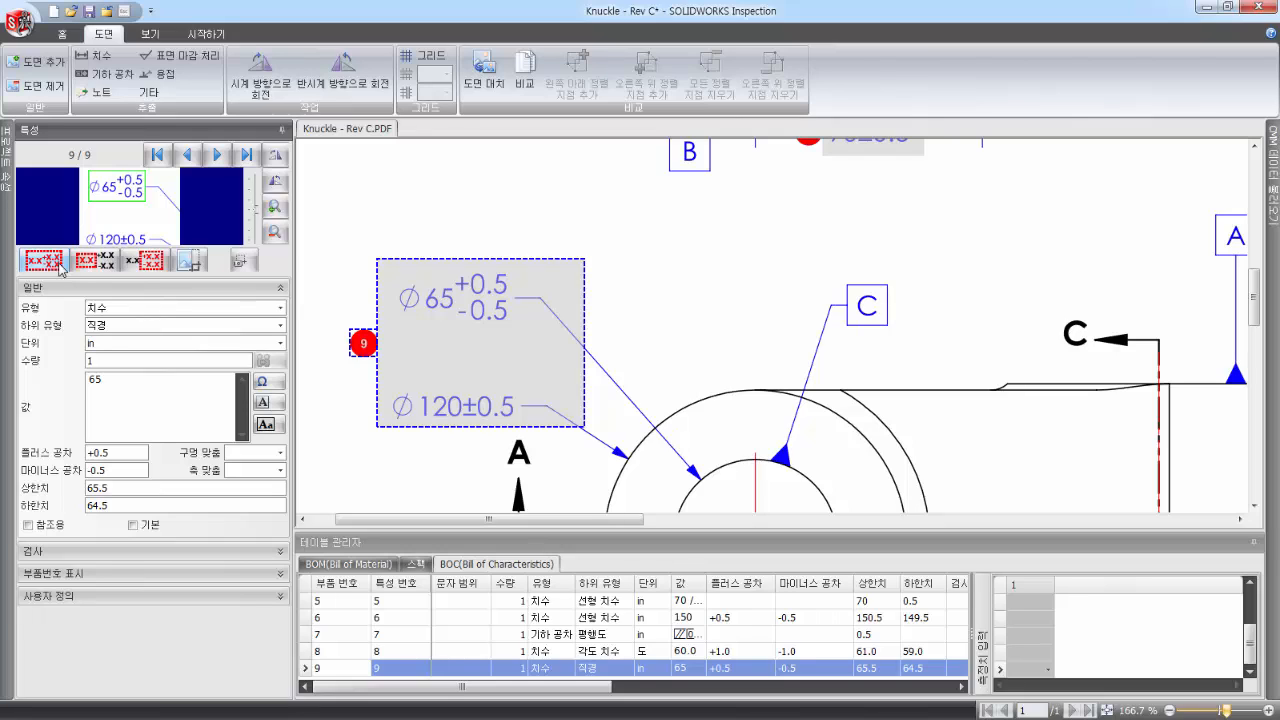
left_click(138, 268)
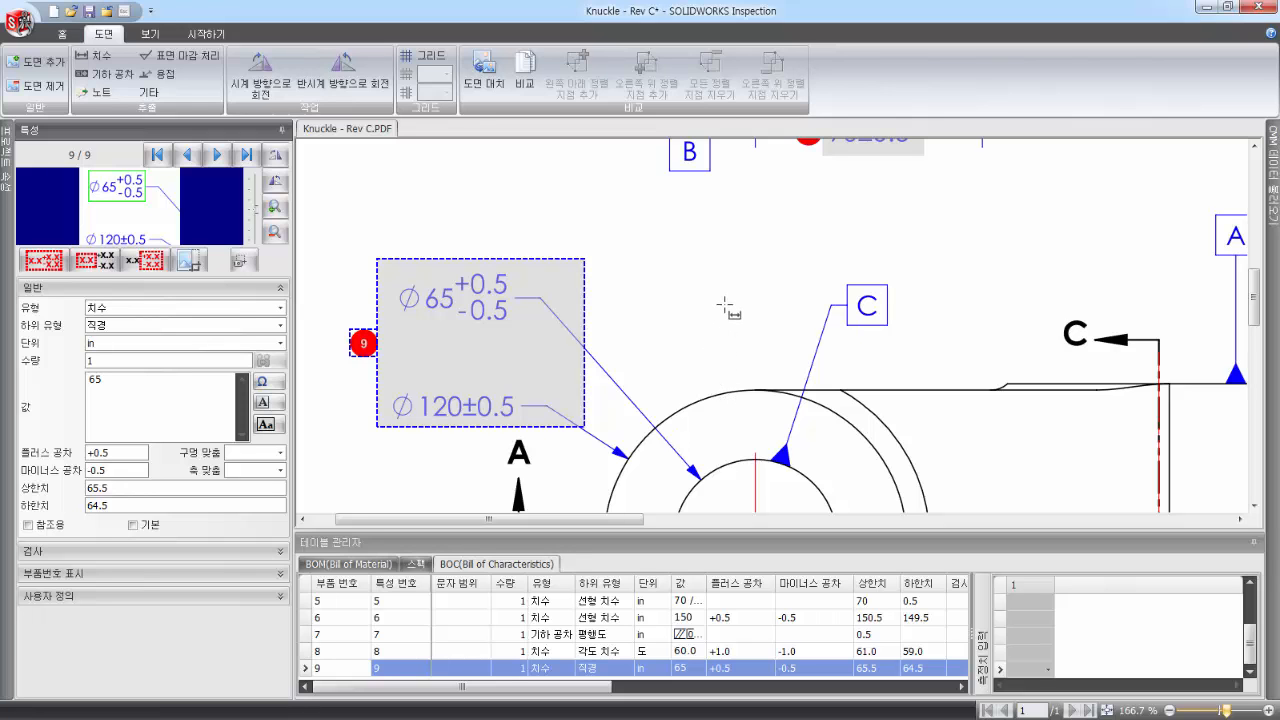
- Extract the notes ANODIZE PER XYZ-50, BREAK ALL SHARP EDGES TO .5 and INSPECT PER XHJ-5250 as separate note characteristics, without saving the project
scroll(728, 308, "down", 5)
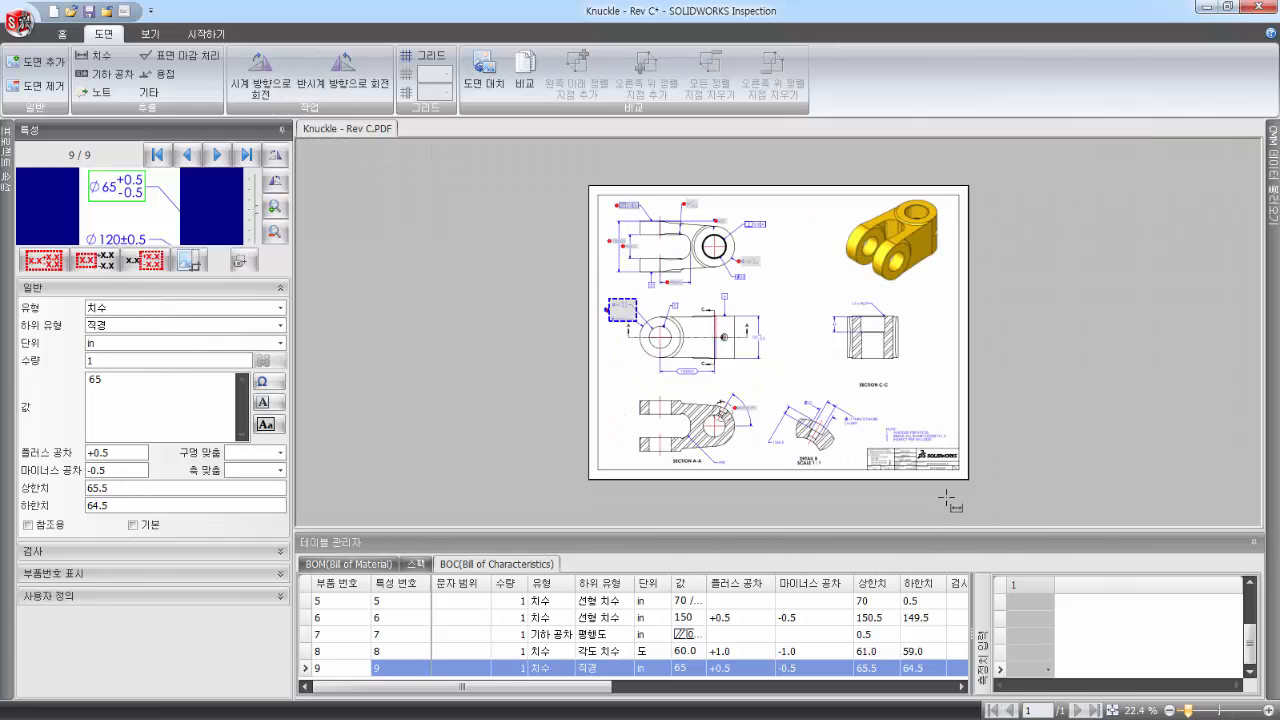
scroll(884, 400, "up", 5)
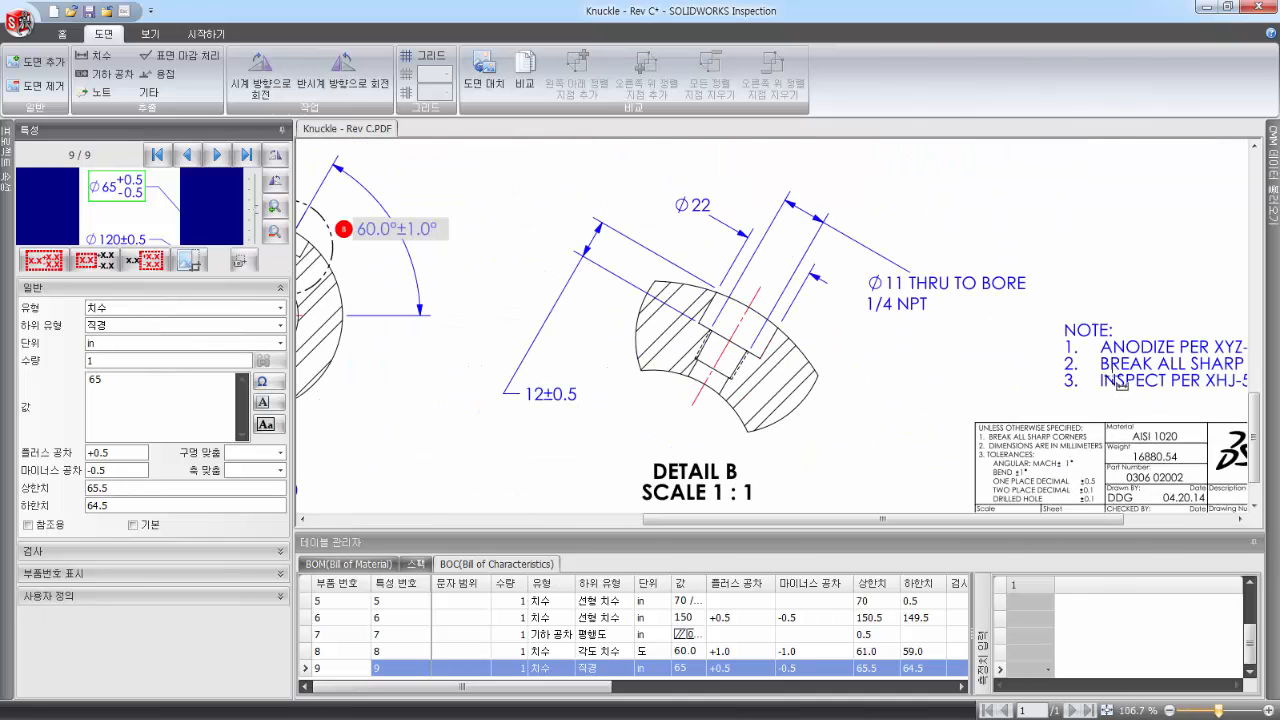
mouse_move(1120, 382)
middle_mouse_down()
mouse_move(925, 377)
mouse_move(906, 365)
middle_mouse_up()
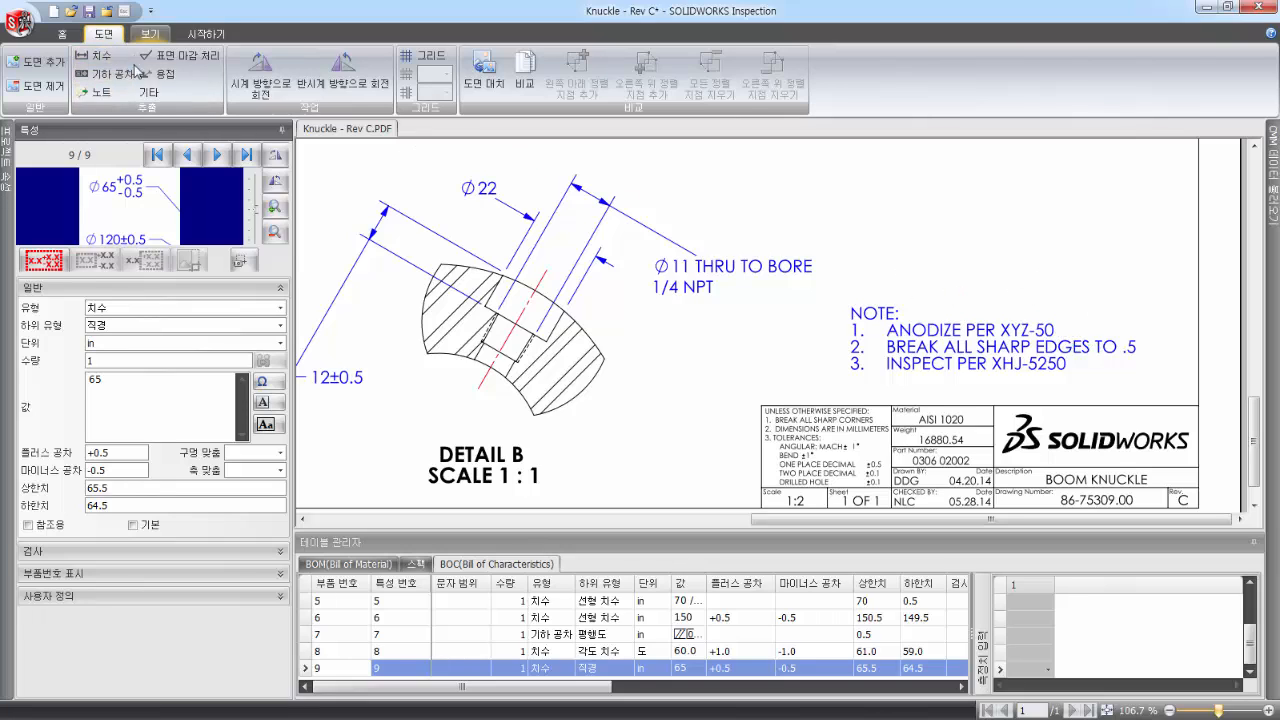
left_click(99, 95)
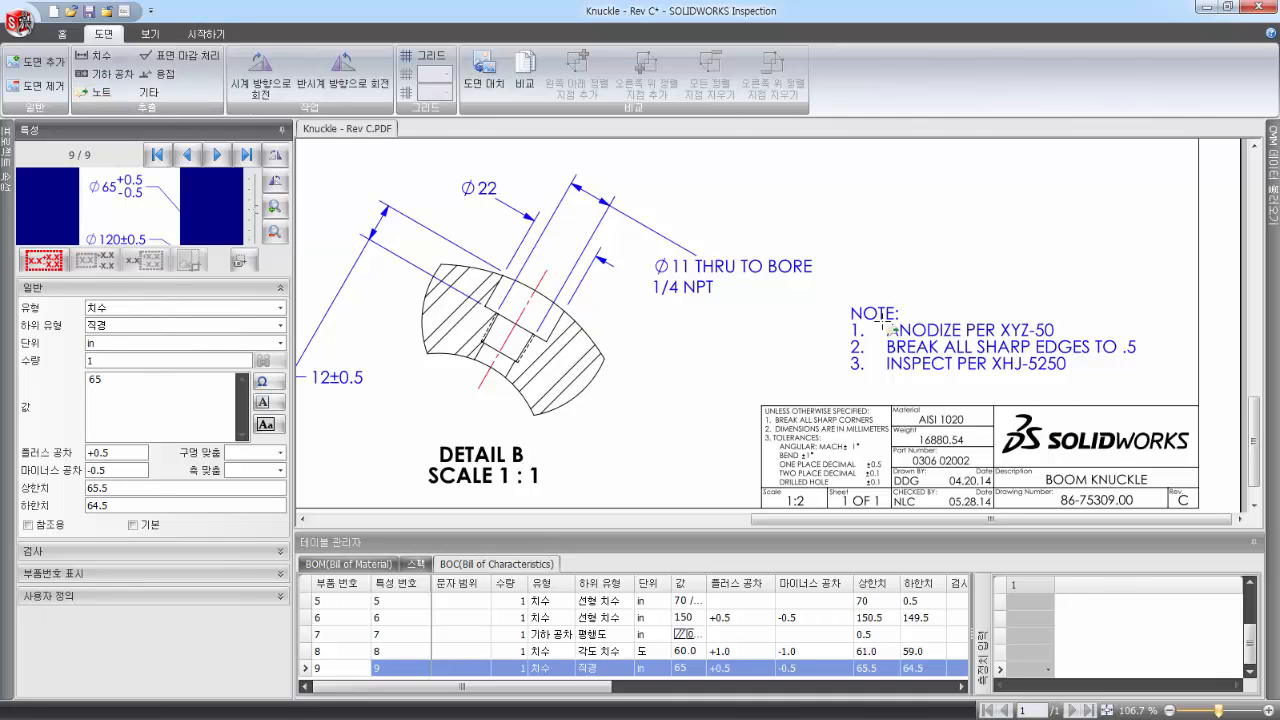
left_click_drag(885, 324, 1052, 345)
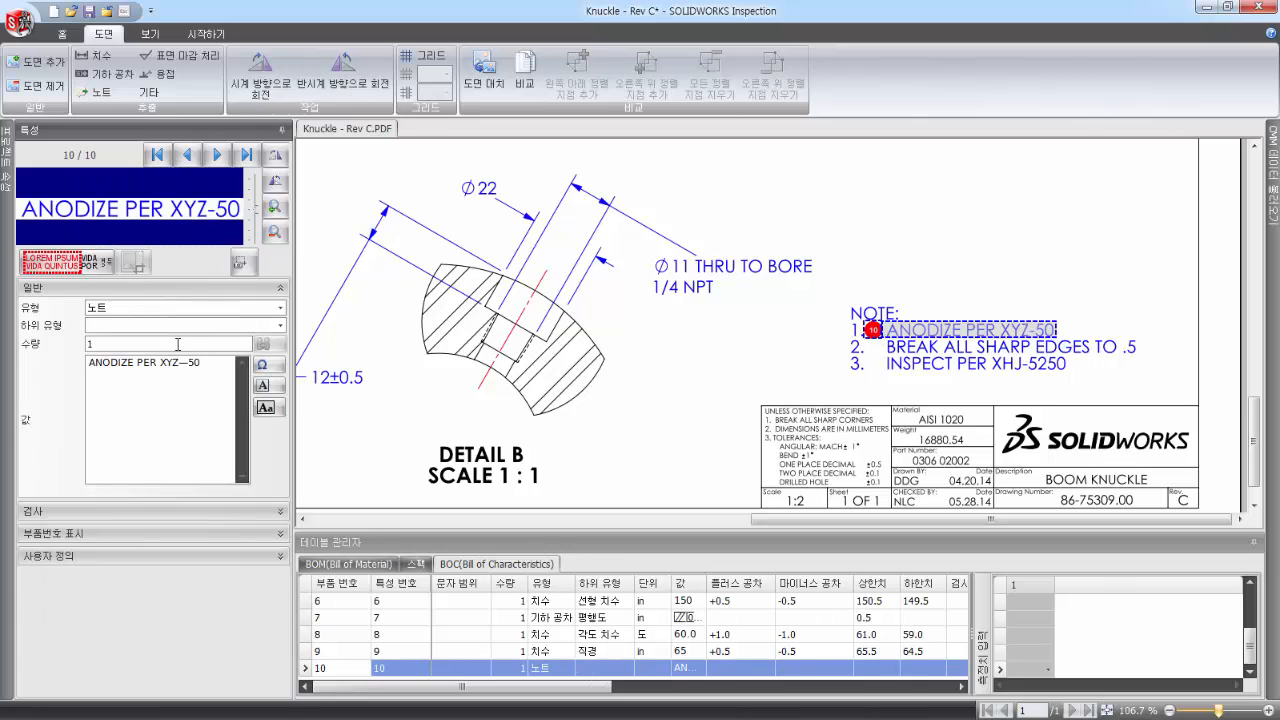
mouse_move(1142, 341)
left_mouse_down()
mouse_move(888, 355)
mouse_move(893, 346)
left_mouse_up()
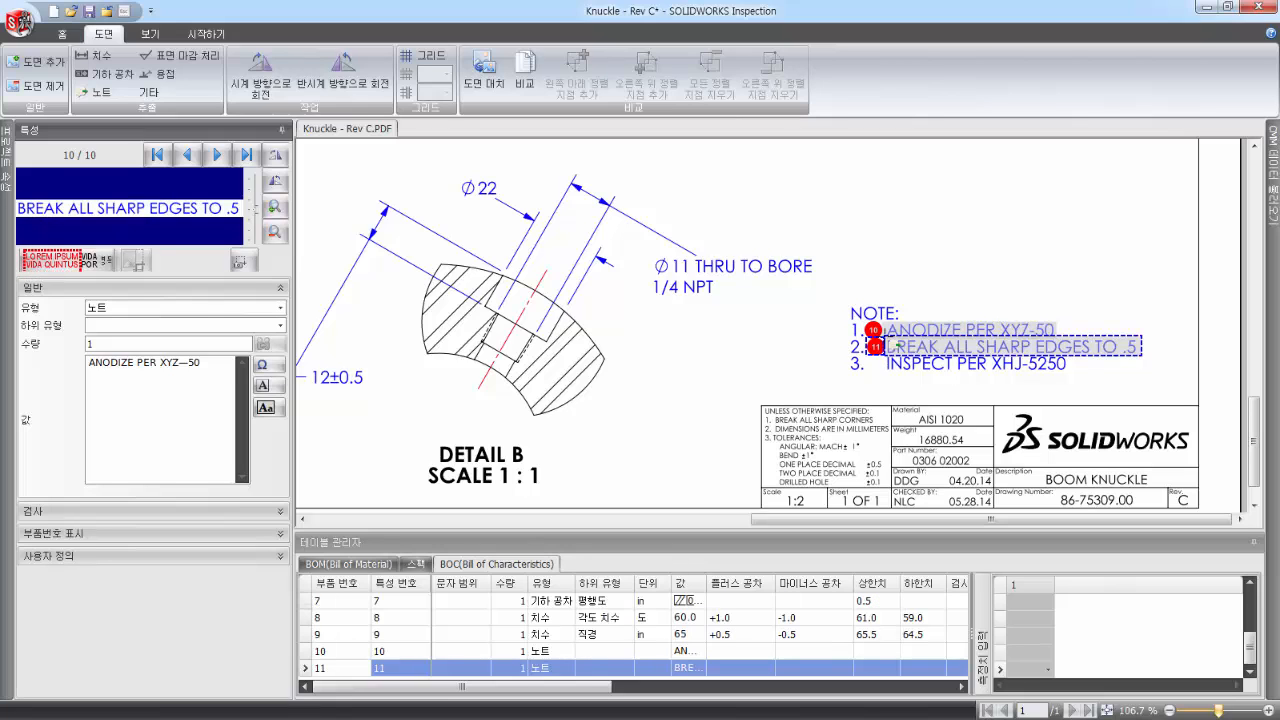
left_click(759, 425)
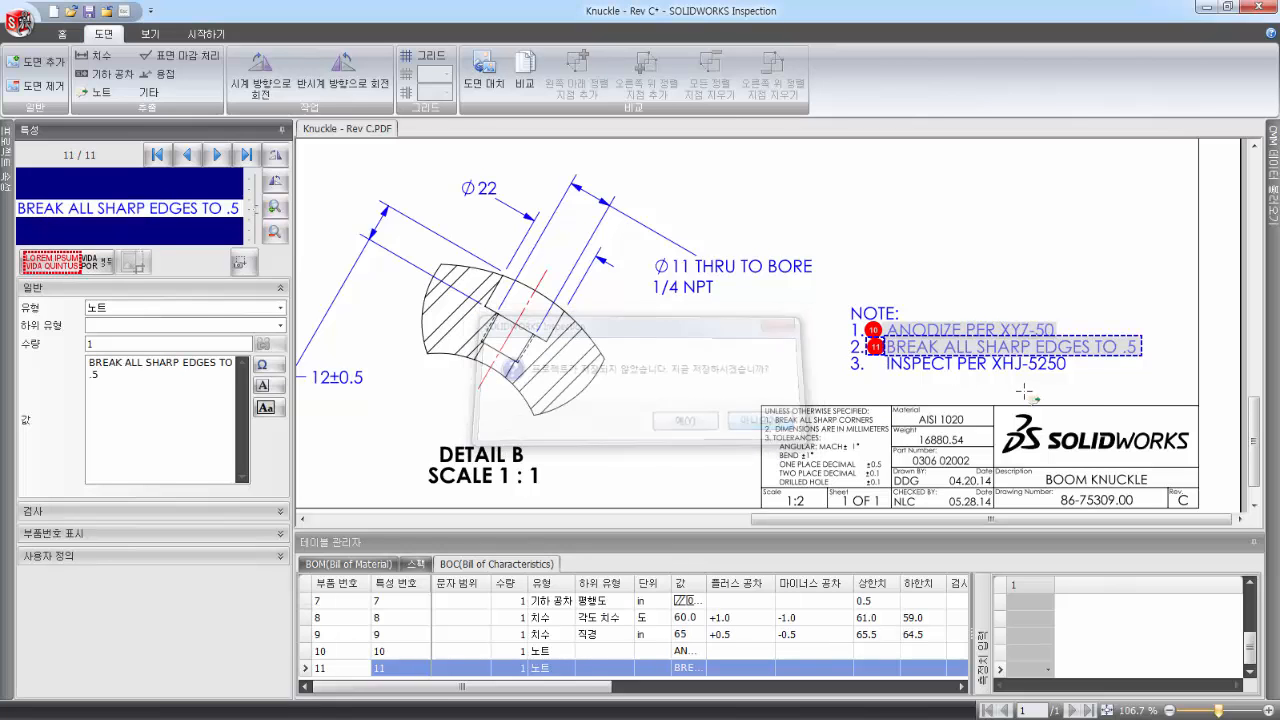
left_click_drag(1073, 375, 883, 354)
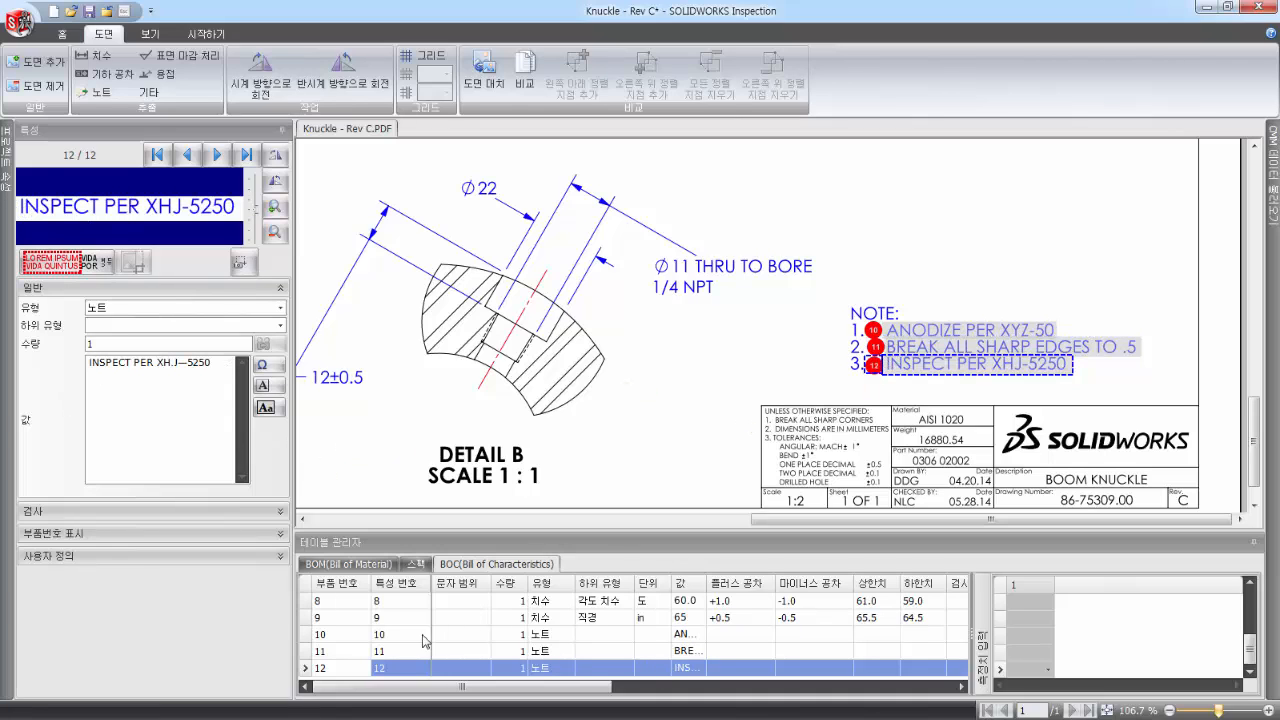
- Review the extracted notes and dimensions in the bill of characteristics, checking their types, values and tolerances
left_click(463, 636)
left_click(478, 651)
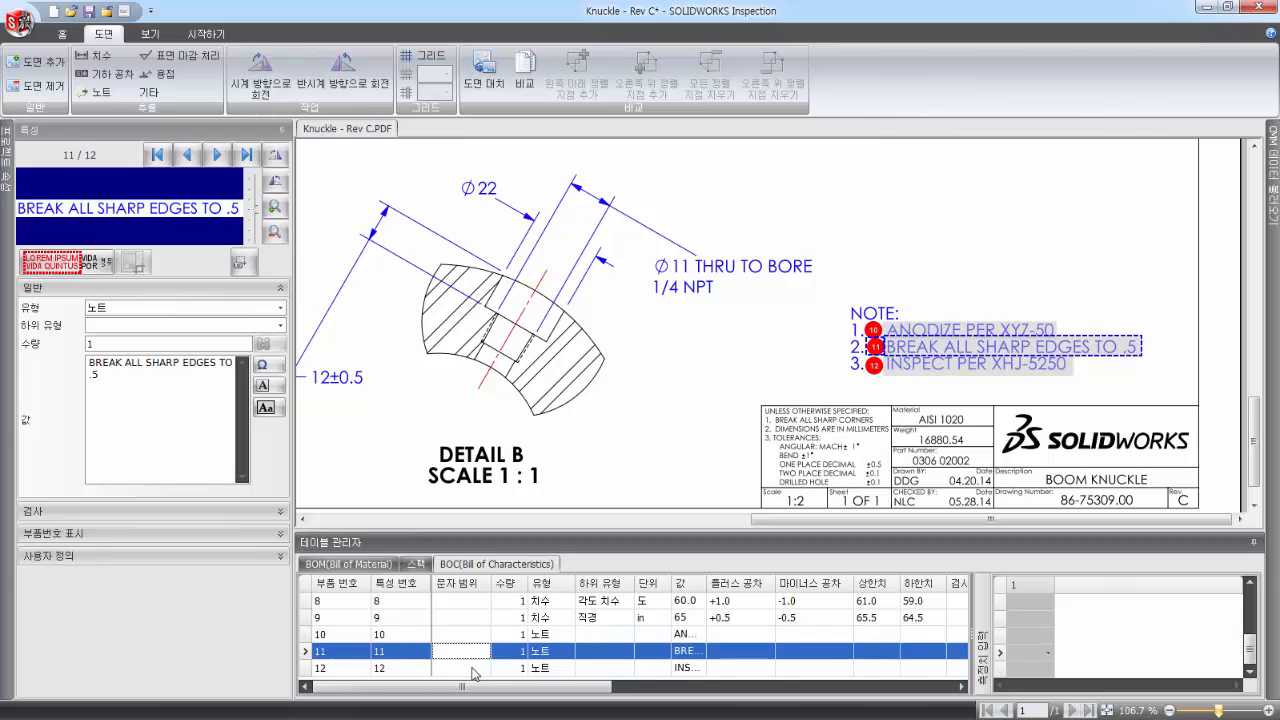
left_click(472, 667)
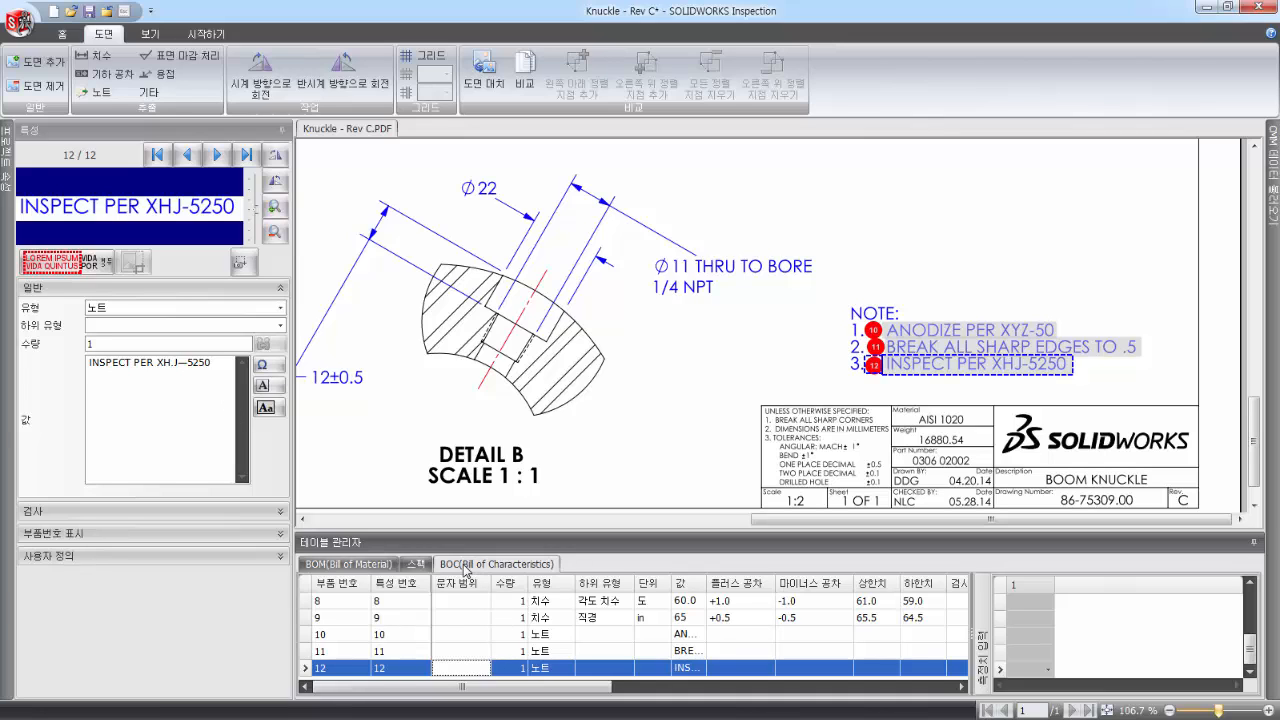
left_click(522, 604)
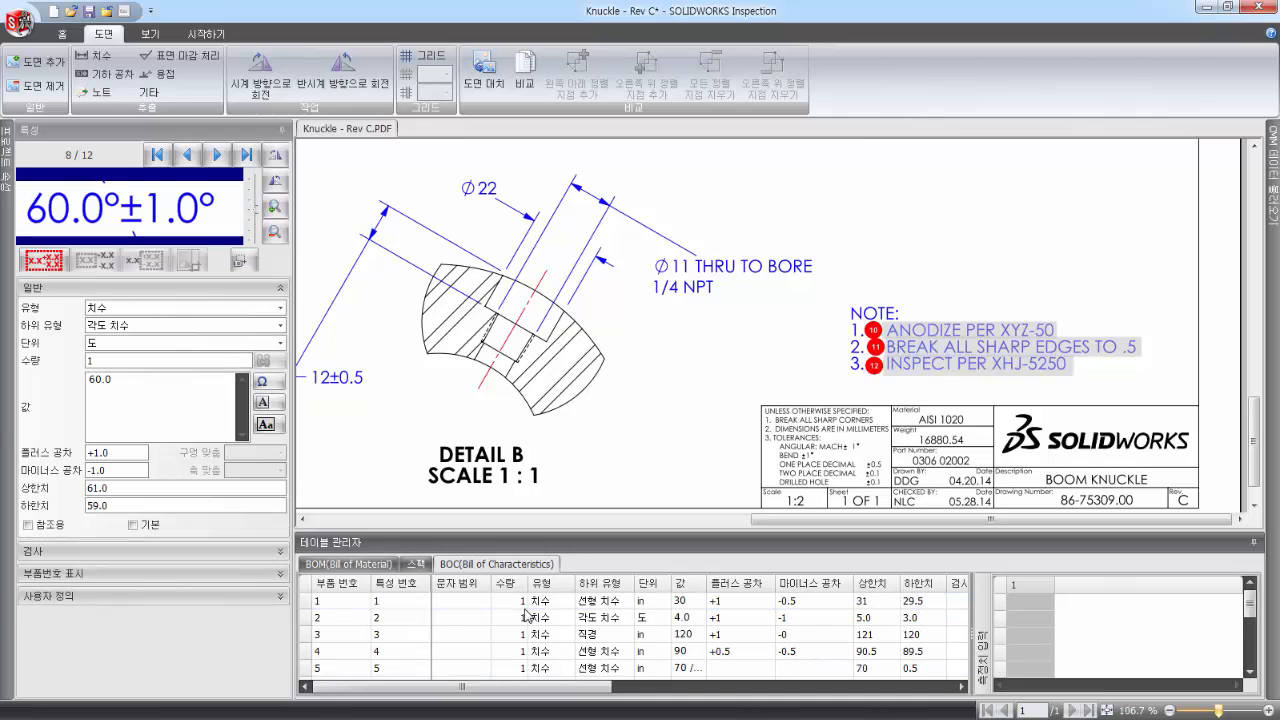
left_click(327, 602)
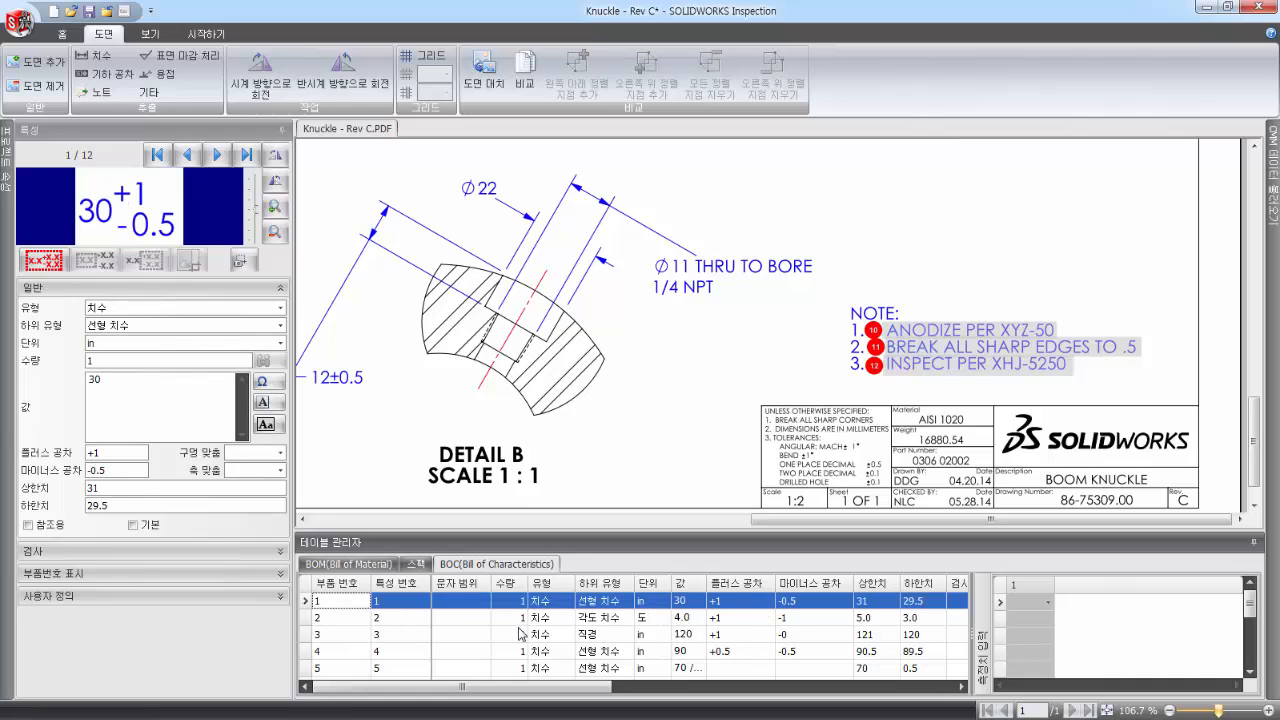
left_click(598, 636)
scroll(598, 638, "down", 3)
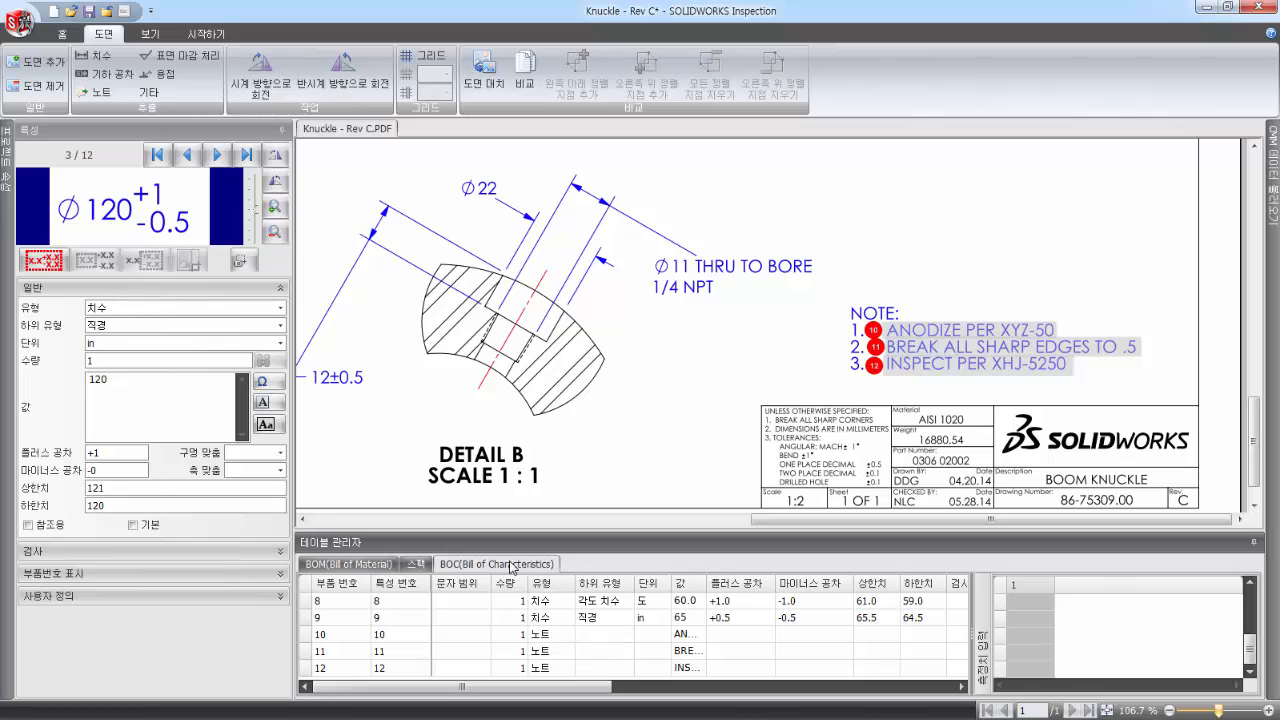
- Import the Bill_Of_Materials CSV file into the bill of materials, look through its parts and return to the bill of characteristics
left_click(350, 564)
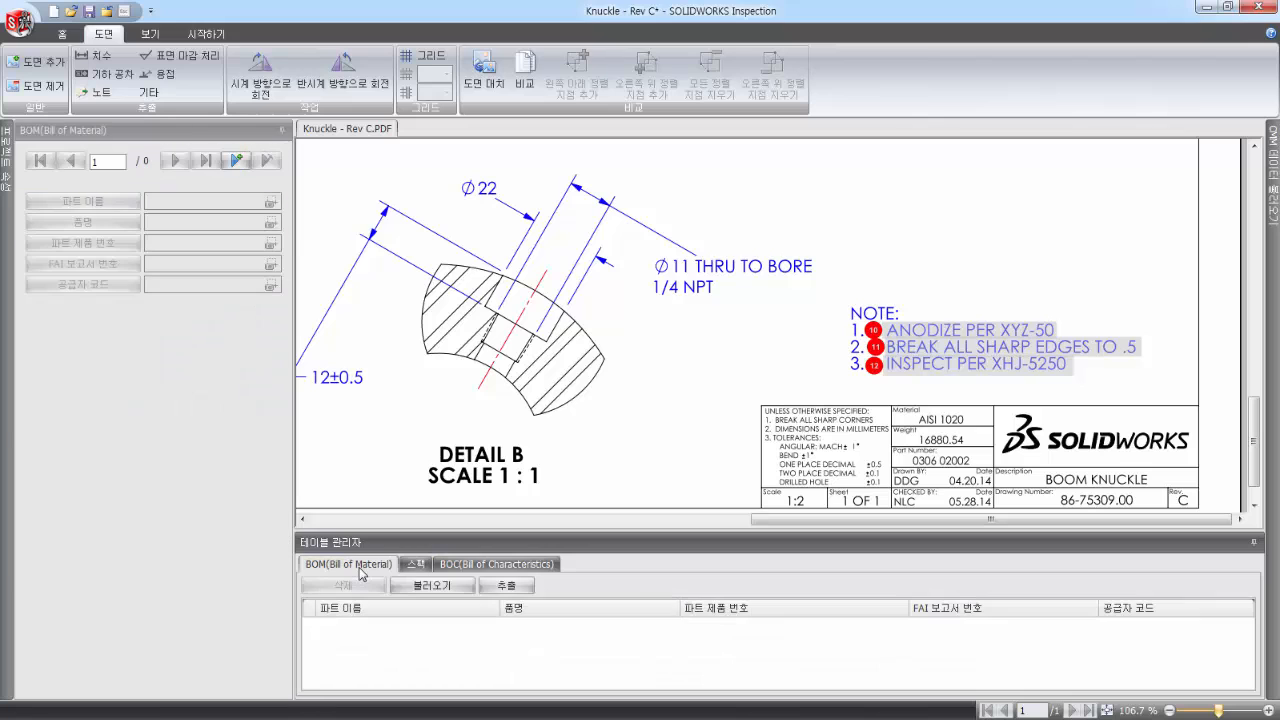
left_click(459, 587)
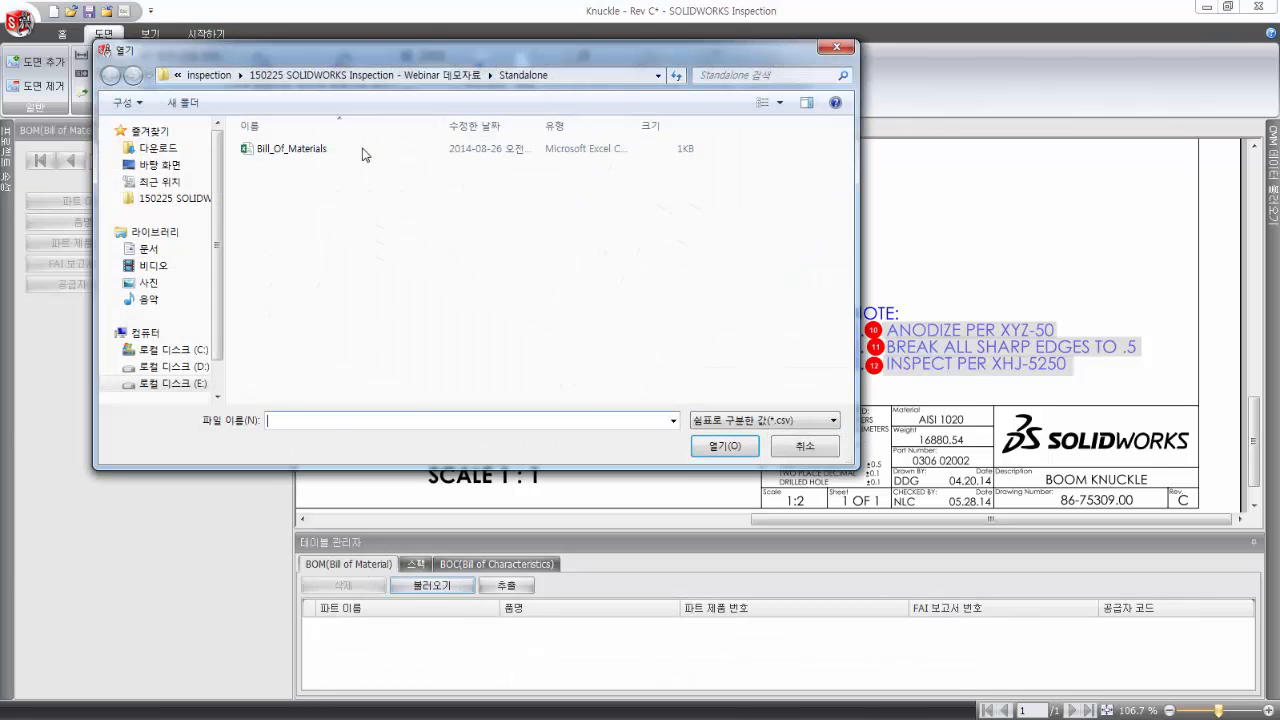
double_click(364, 152)
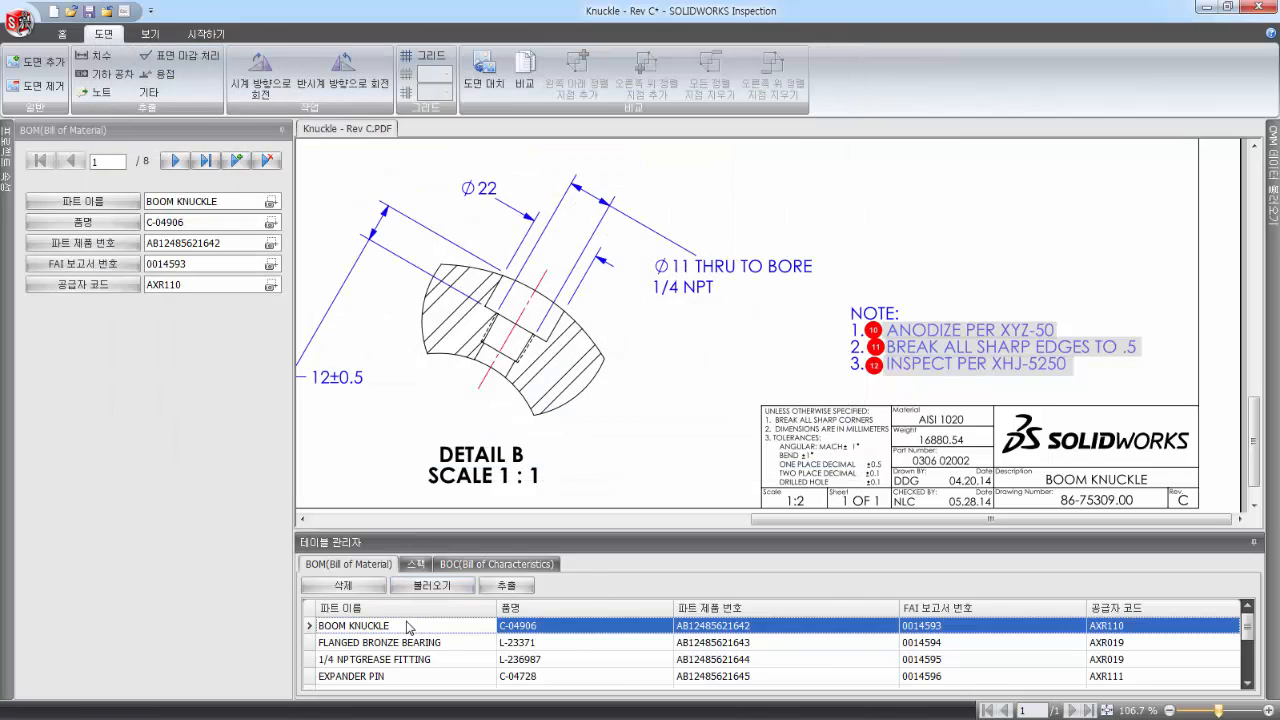
scroll(515, 658, "down", 2)
scroll(525, 660, "up", 2)
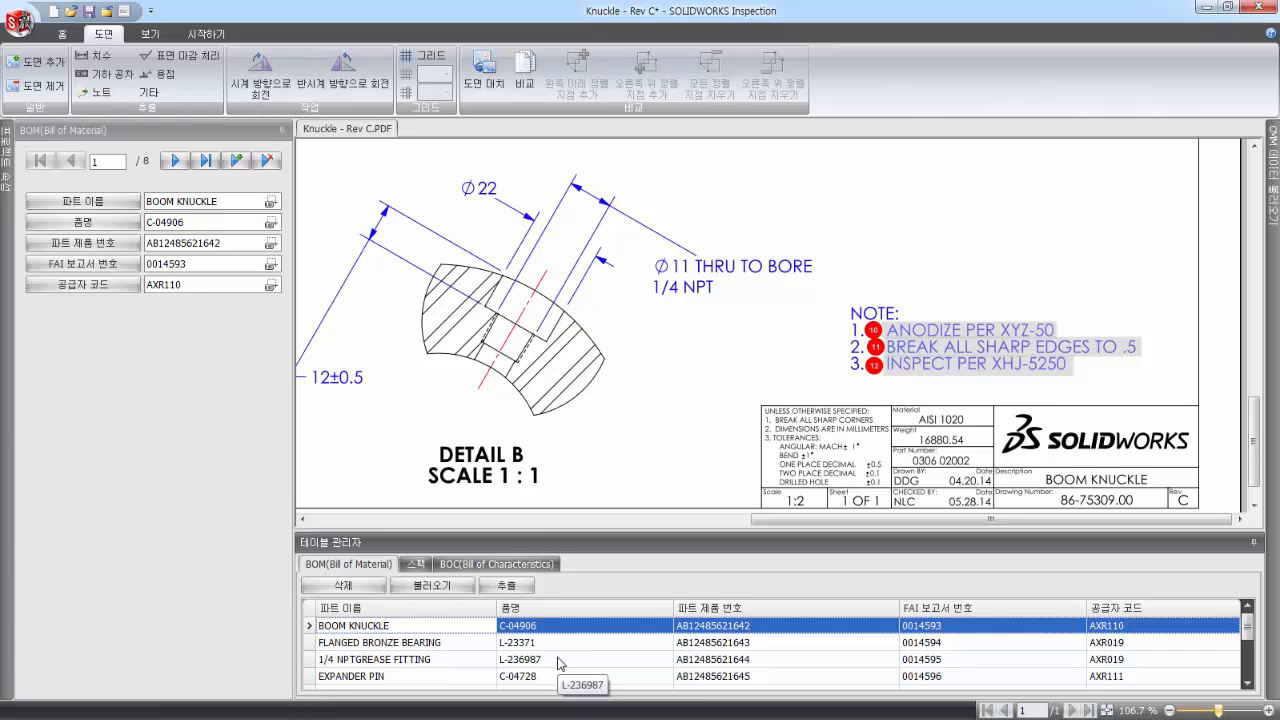
left_click(496, 564)
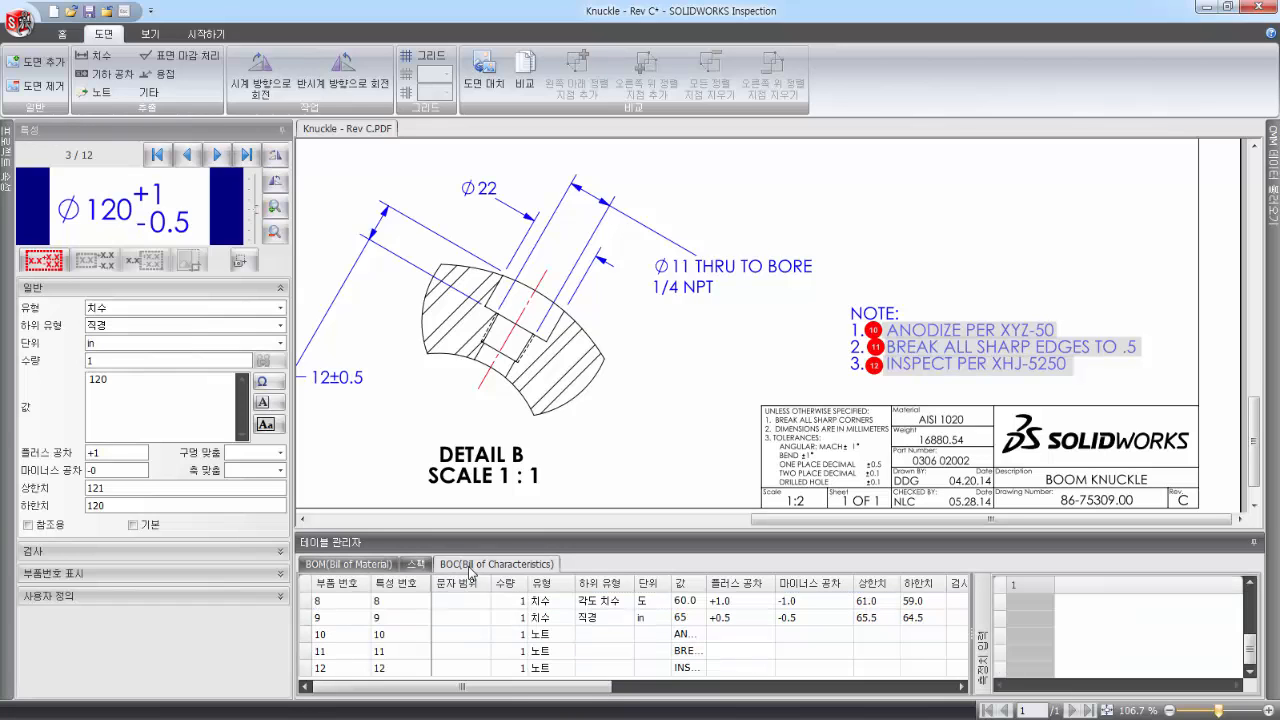
- Group note characteristics 10 to 12 in the bill of characteristics as one plain group, without the shared balloon number option
left_click(386, 651)
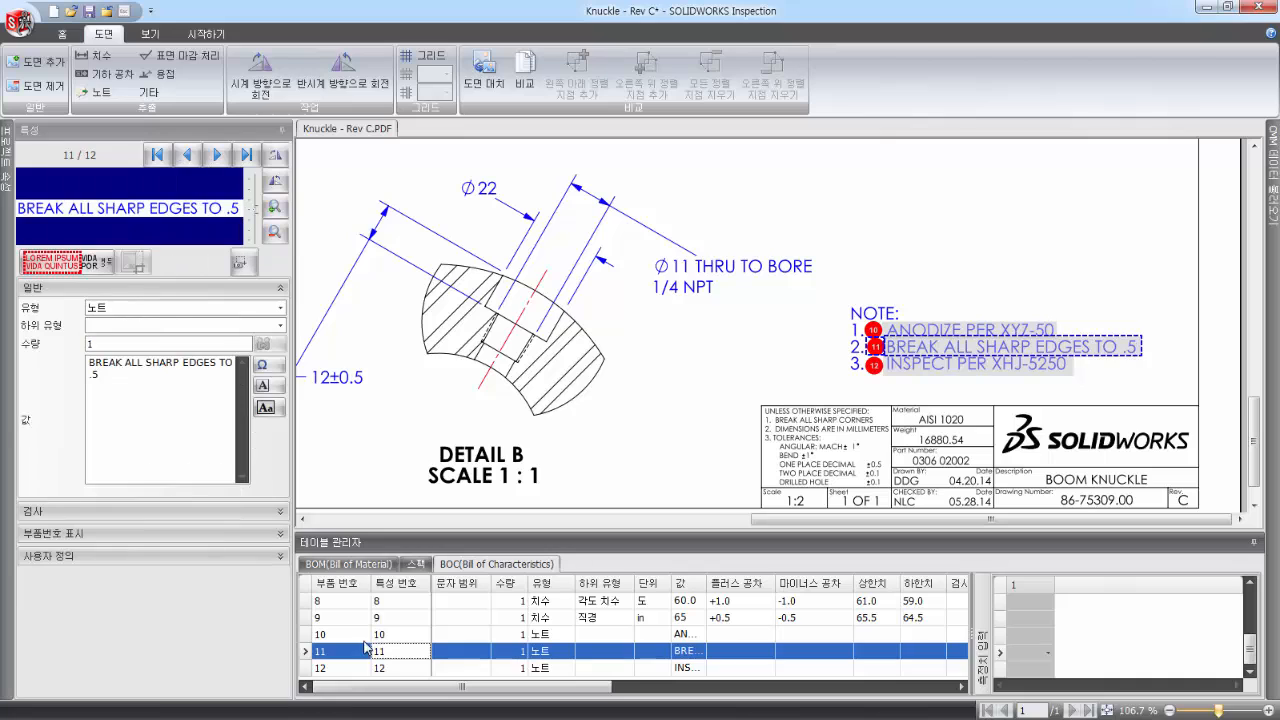
left_click(362, 634)
left_click(352, 668, "shift")
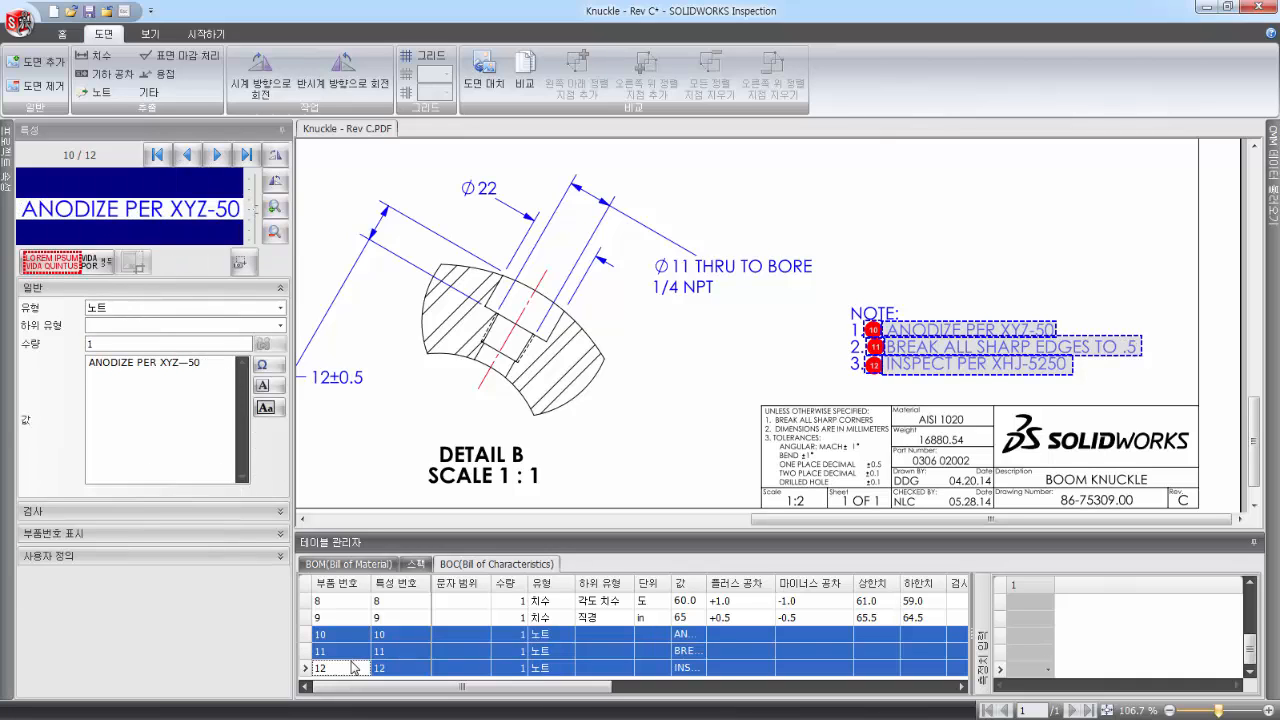
right_click(352, 668)
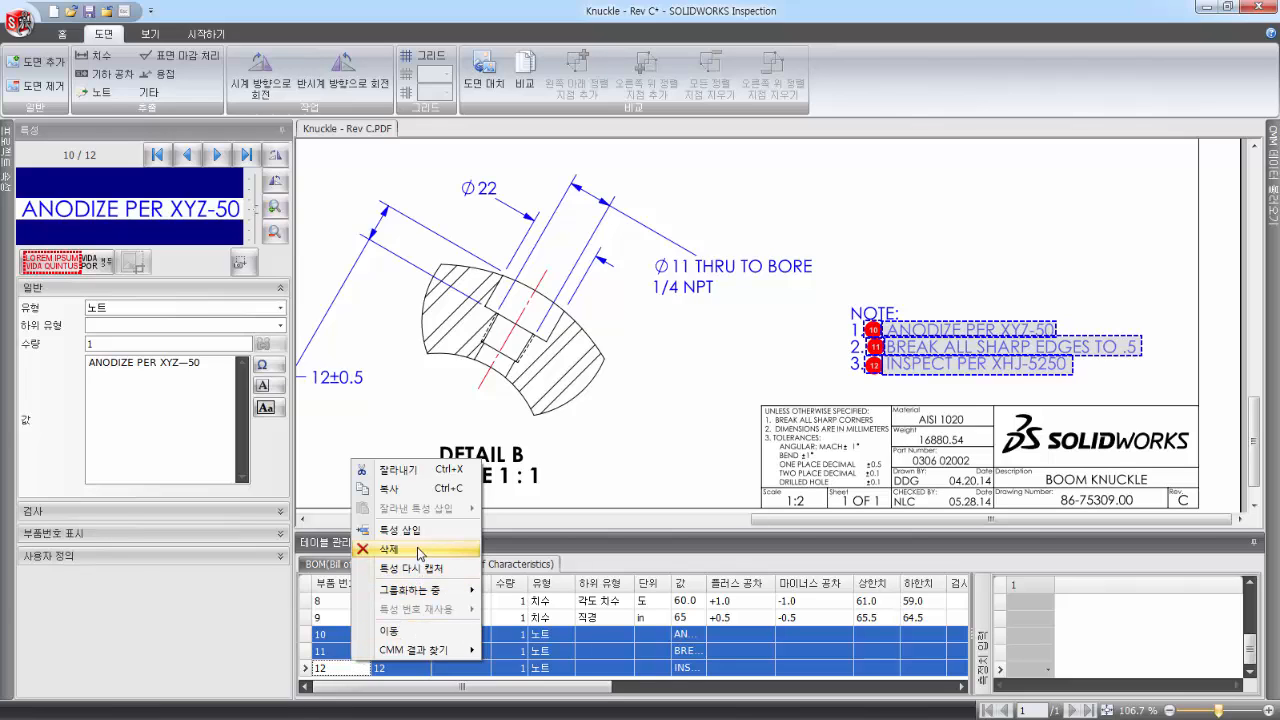
mouse_move(420, 590)
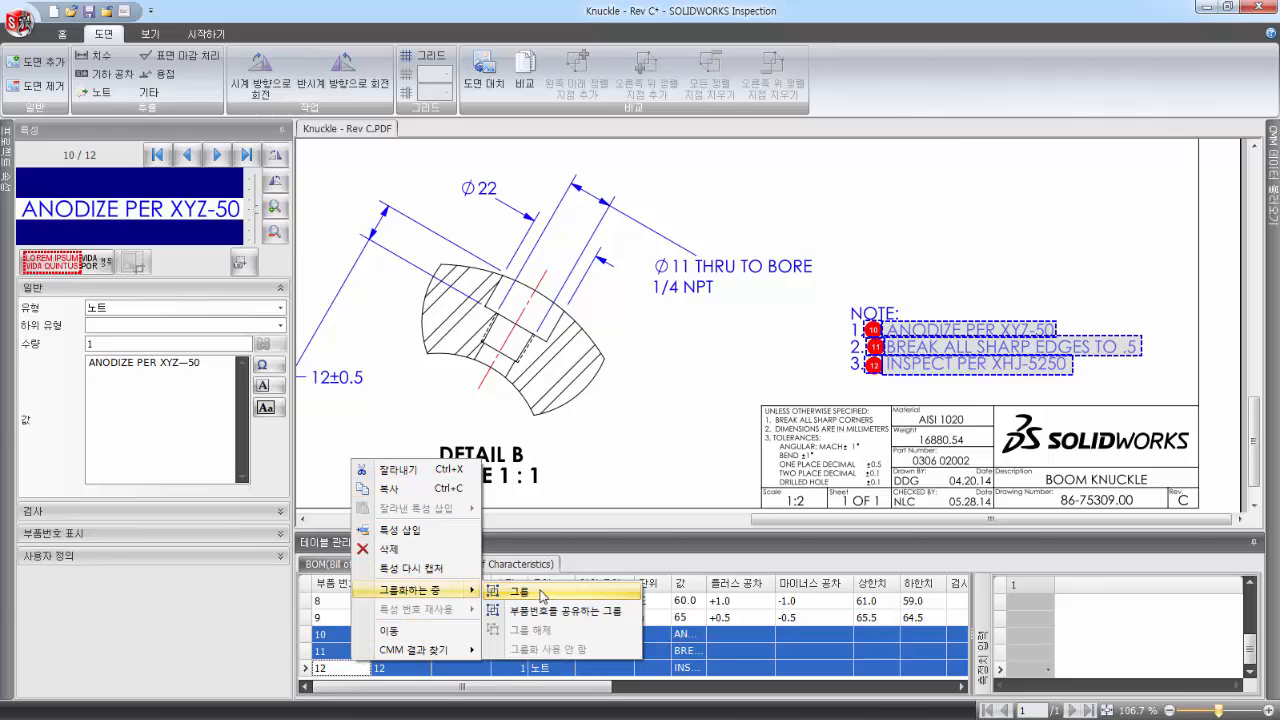
left_click(541, 593)
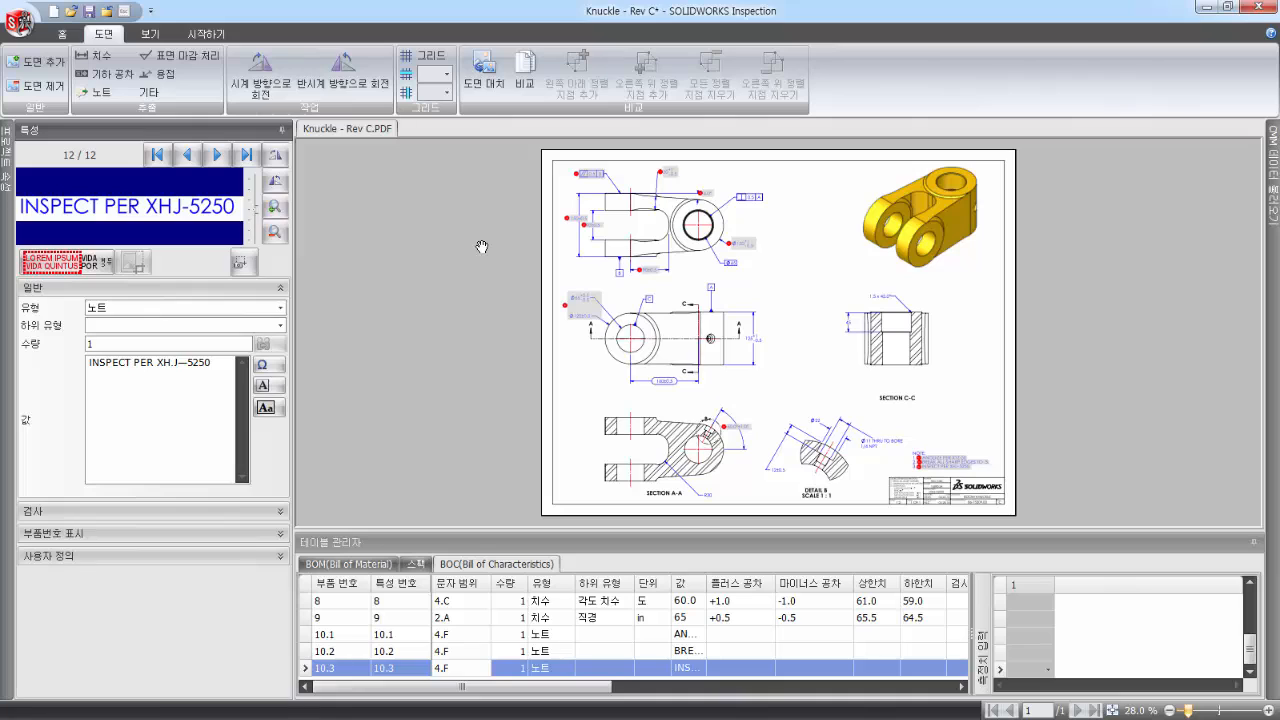
- Choose the Knuckle - Rev D PDF as the replacement drawing and compare it with the existing Rev C drawing
left_click(497, 88)
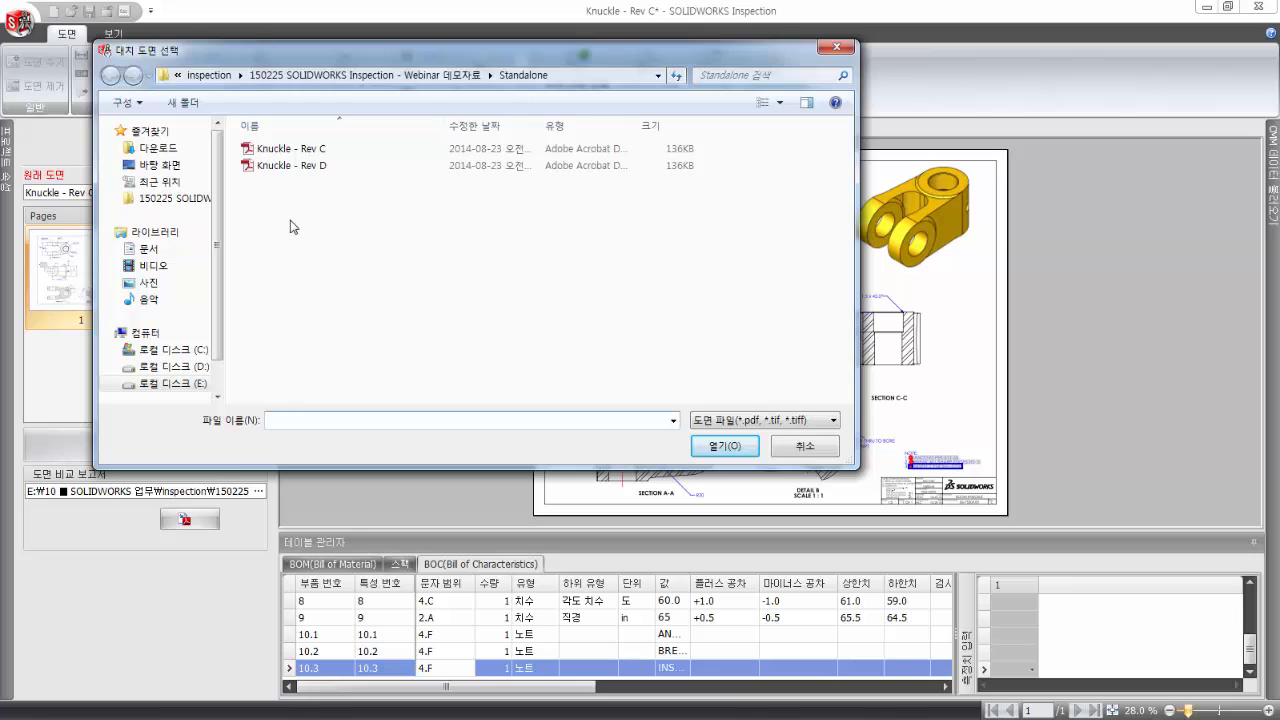
left_click(294, 165)
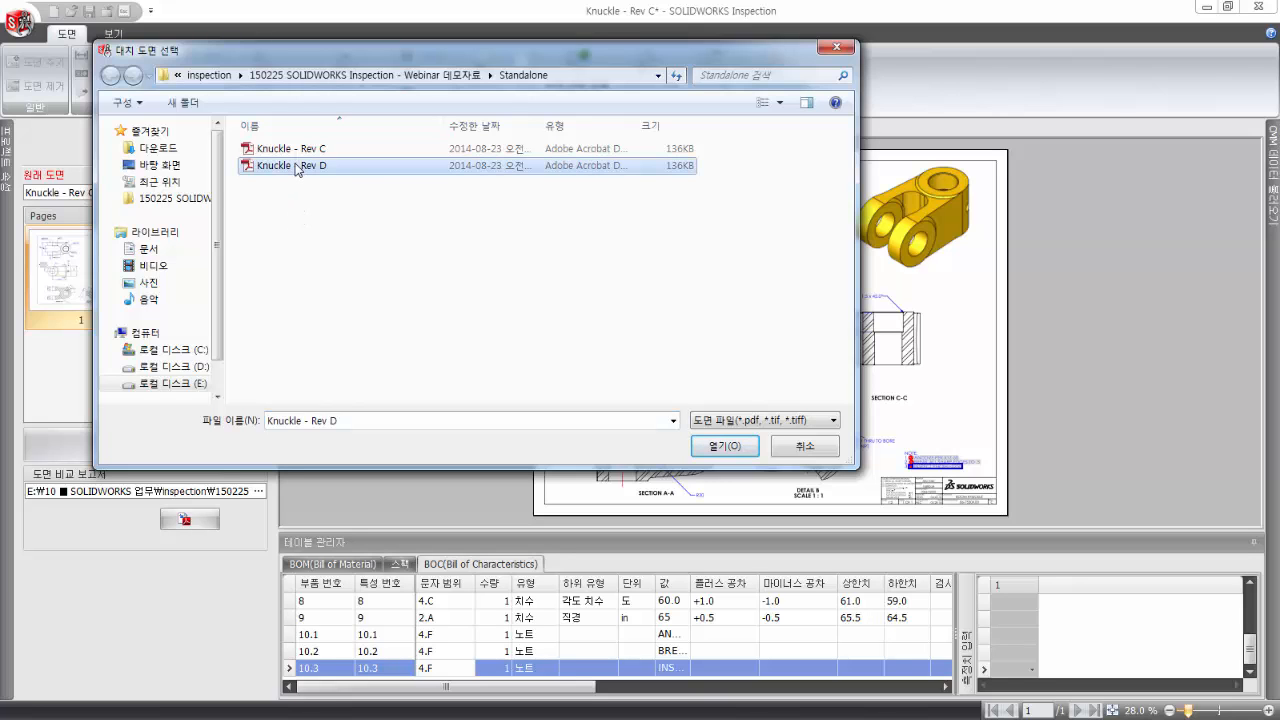
left_click(725, 447)
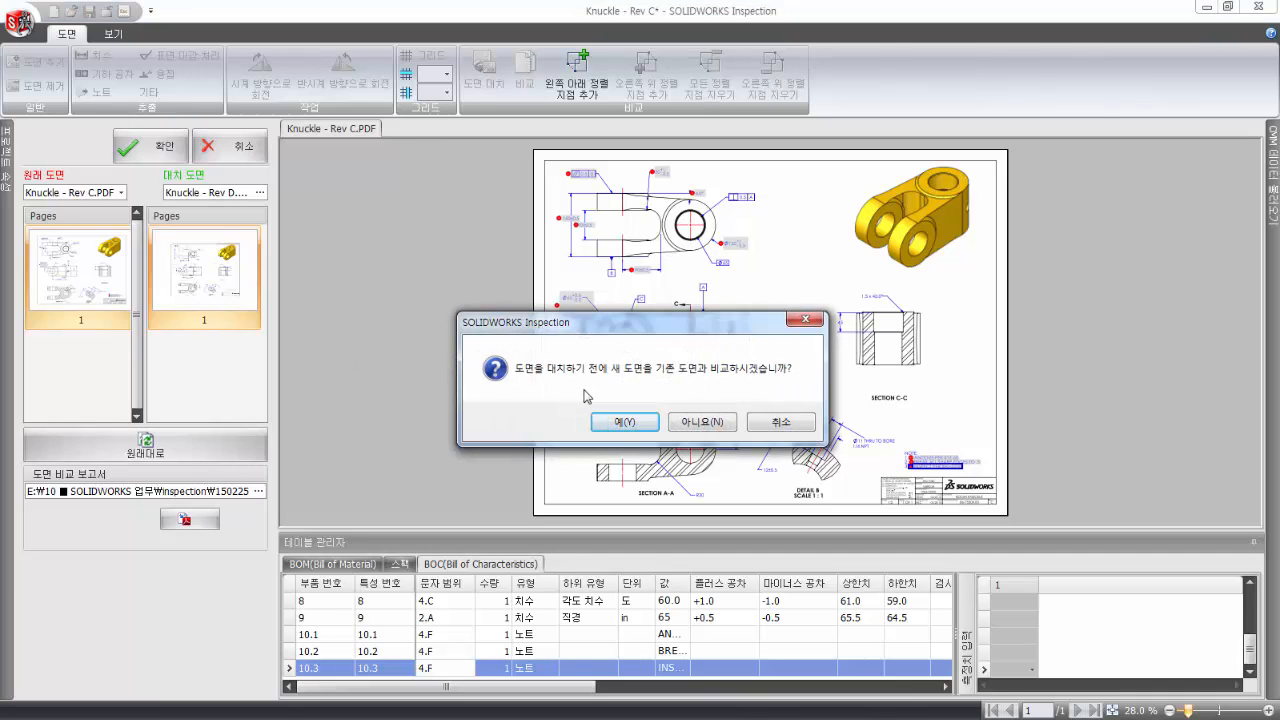
left_click(620, 423)
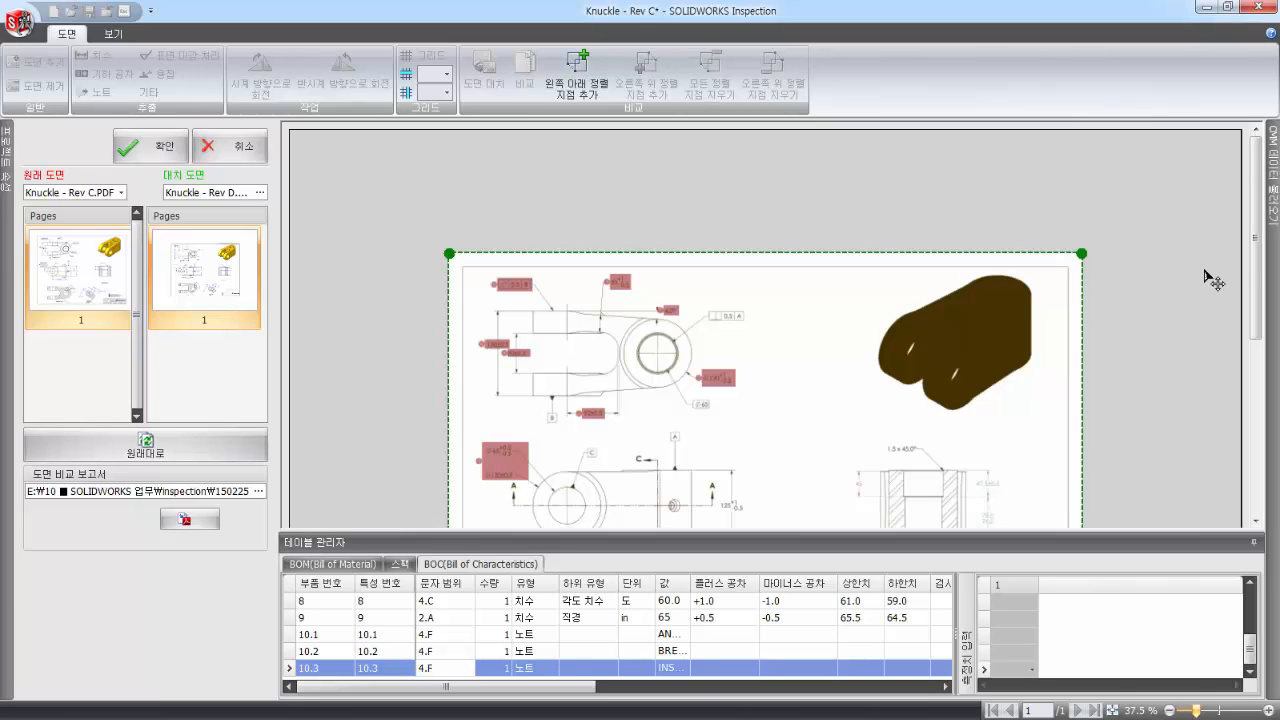
- Examine the highlighted revision differences, especially around Section C-C, and accept the Rev D drawing as the replacement
left_click_drag(1257, 240, 1246, 368)
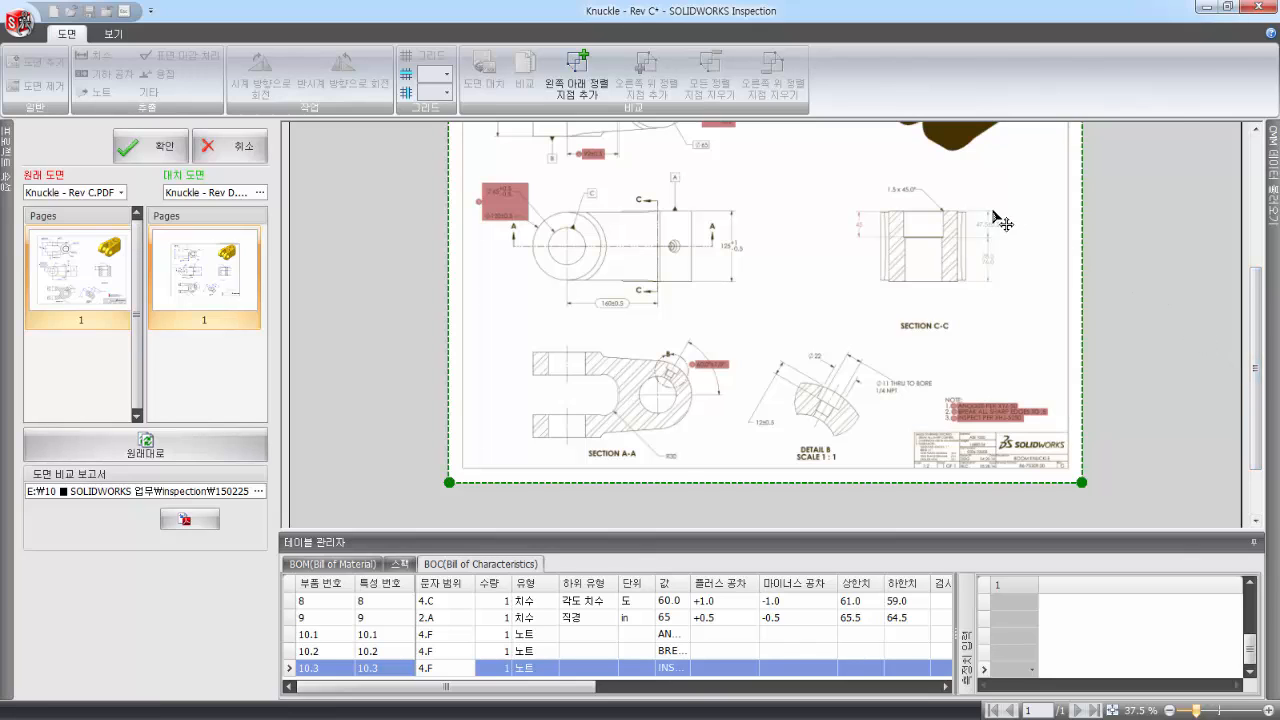
scroll(990, 260, "down", 1)
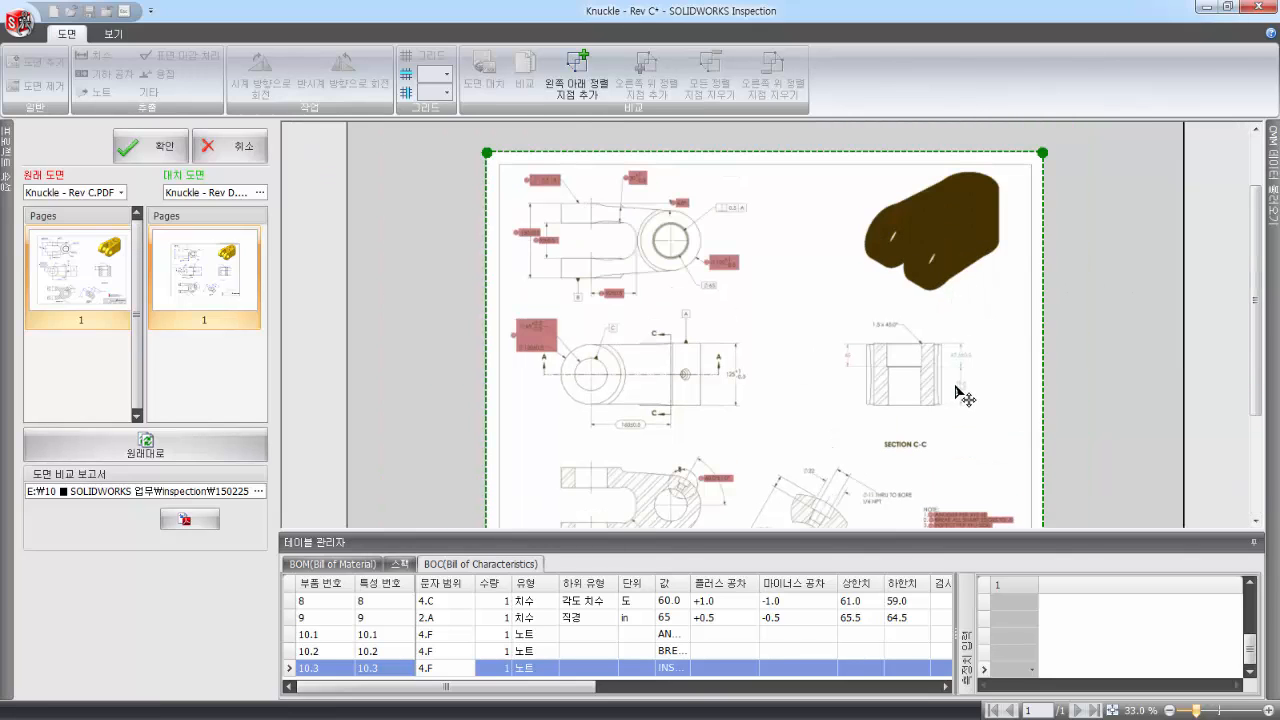
scroll(985, 408, "up", 5)
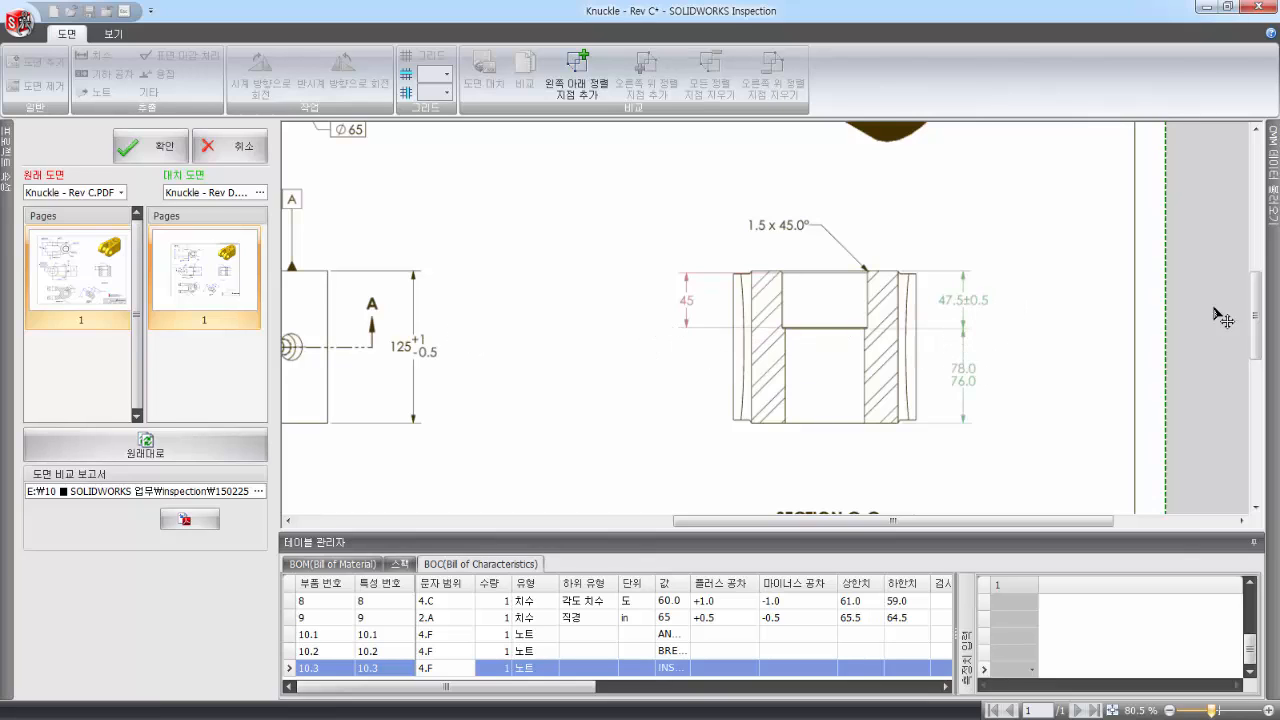
mouse_move(1258, 306)
left_mouse_down()
mouse_move(1258, 188)
mouse_move(1258, 254)
left_mouse_up()
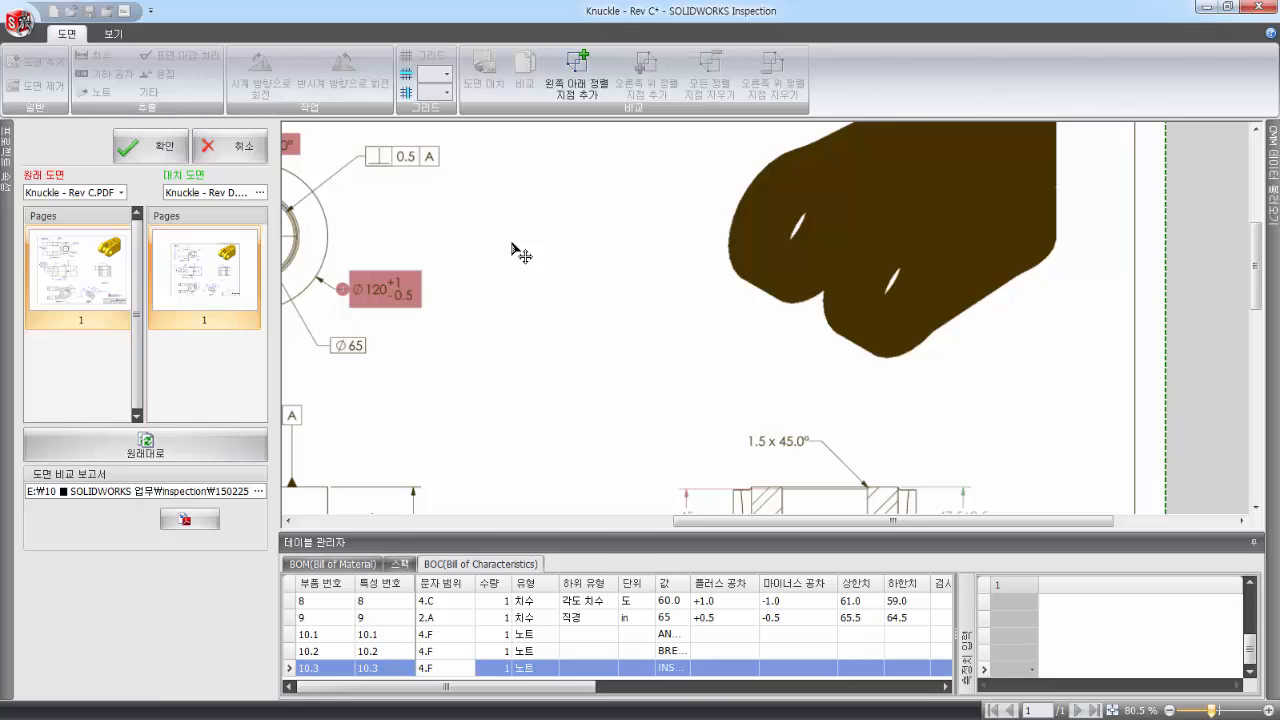
mouse_move(1258, 277)
left_mouse_down()
mouse_move(1258, 345)
mouse_move(1258, 334)
left_mouse_up()
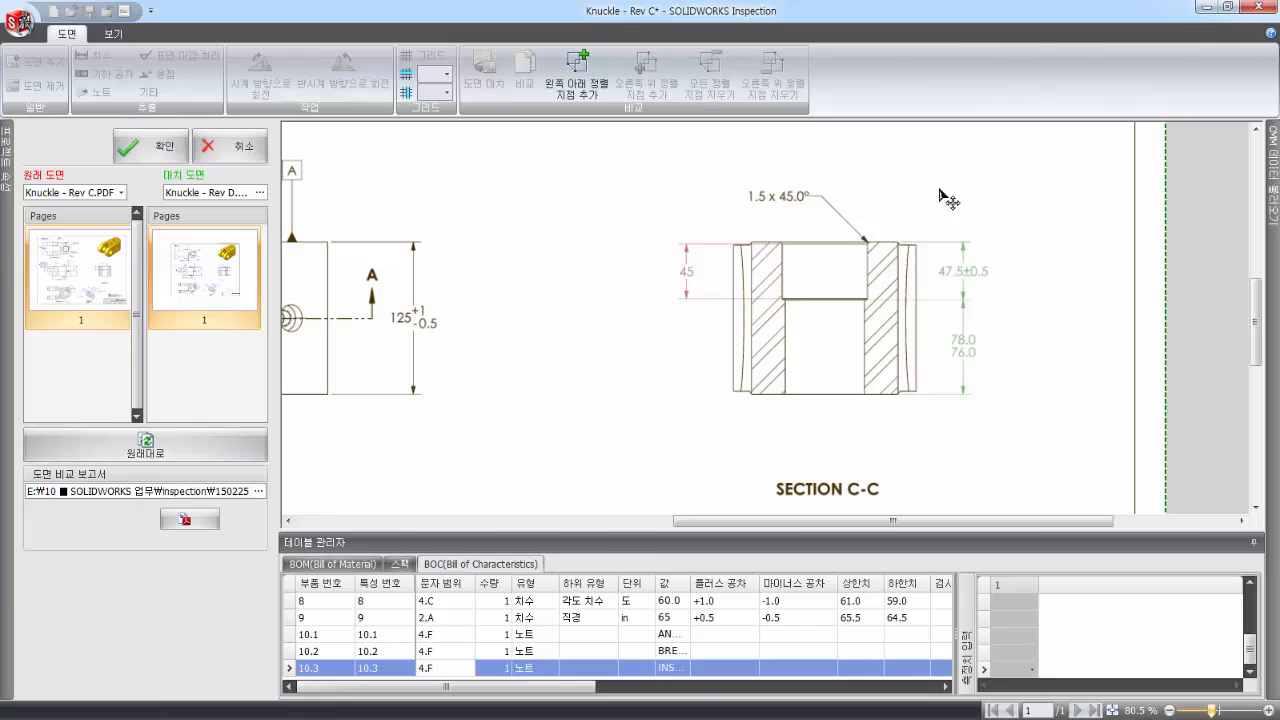
left_click(152, 146)
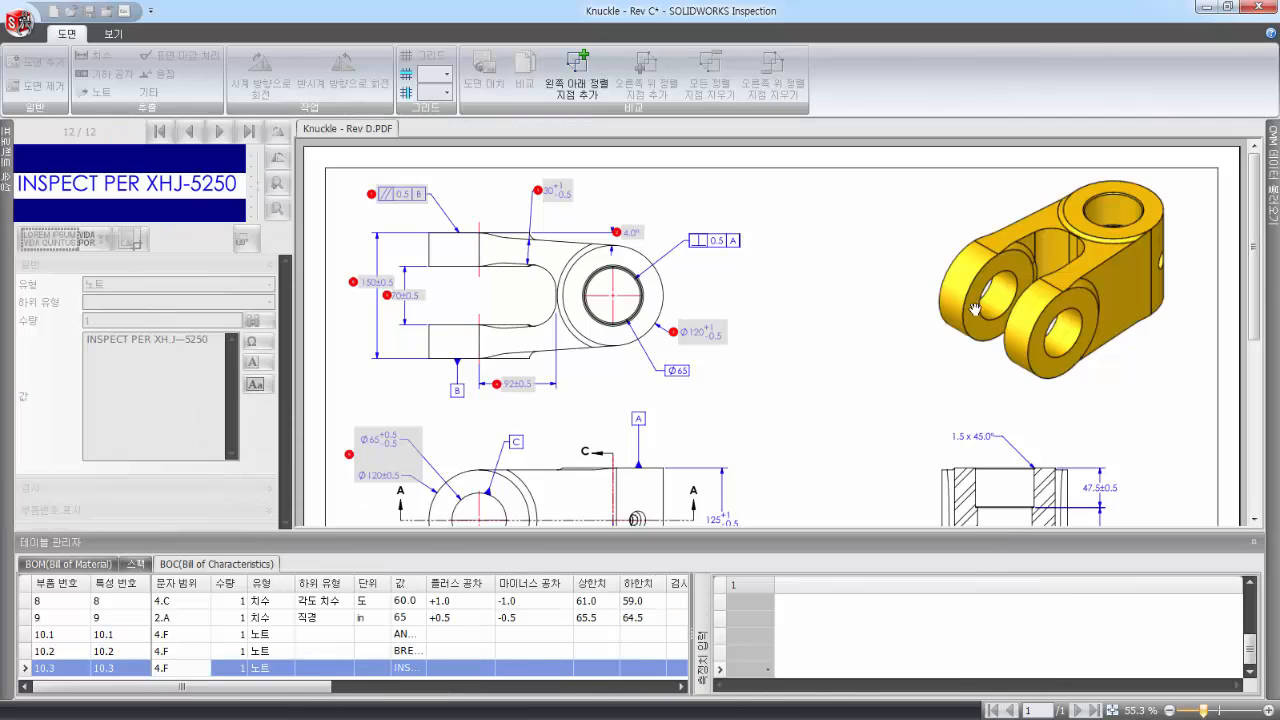
scroll(1256, 334, "down", 3)
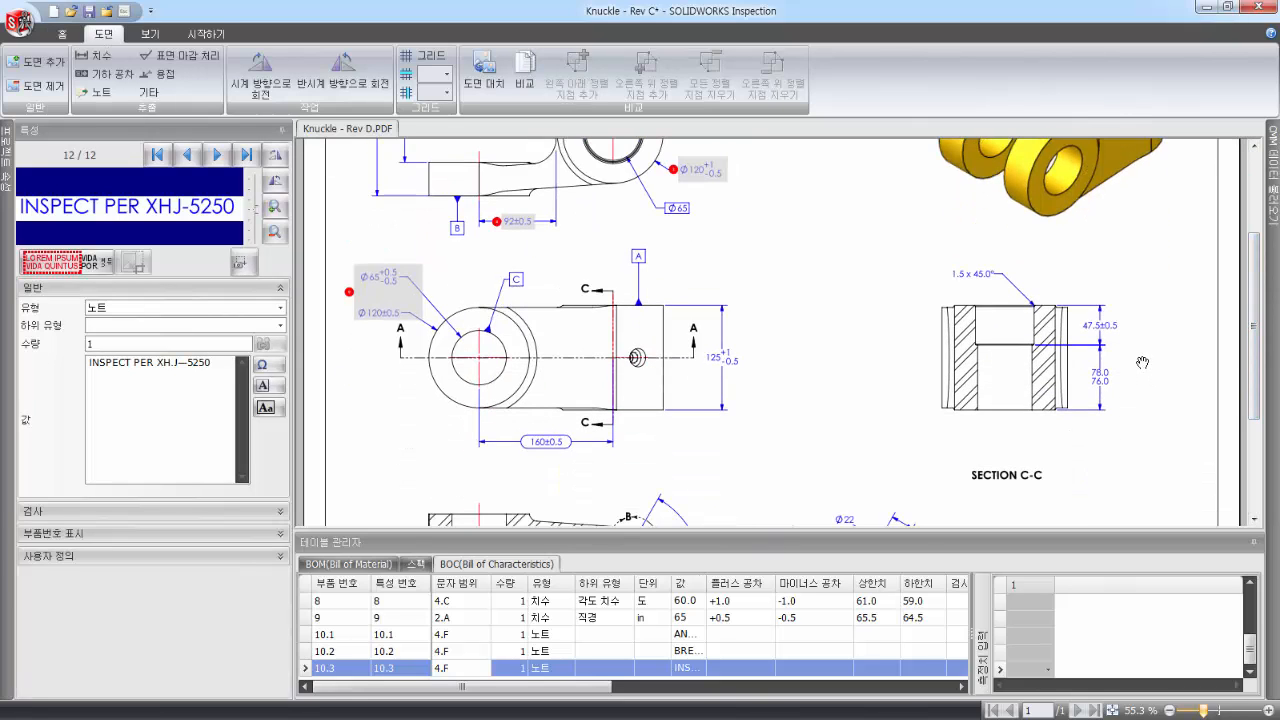
scroll(1142, 362, "up", 5, "ctrl")
scroll(1105, 295, "down", 2, "ctrl")
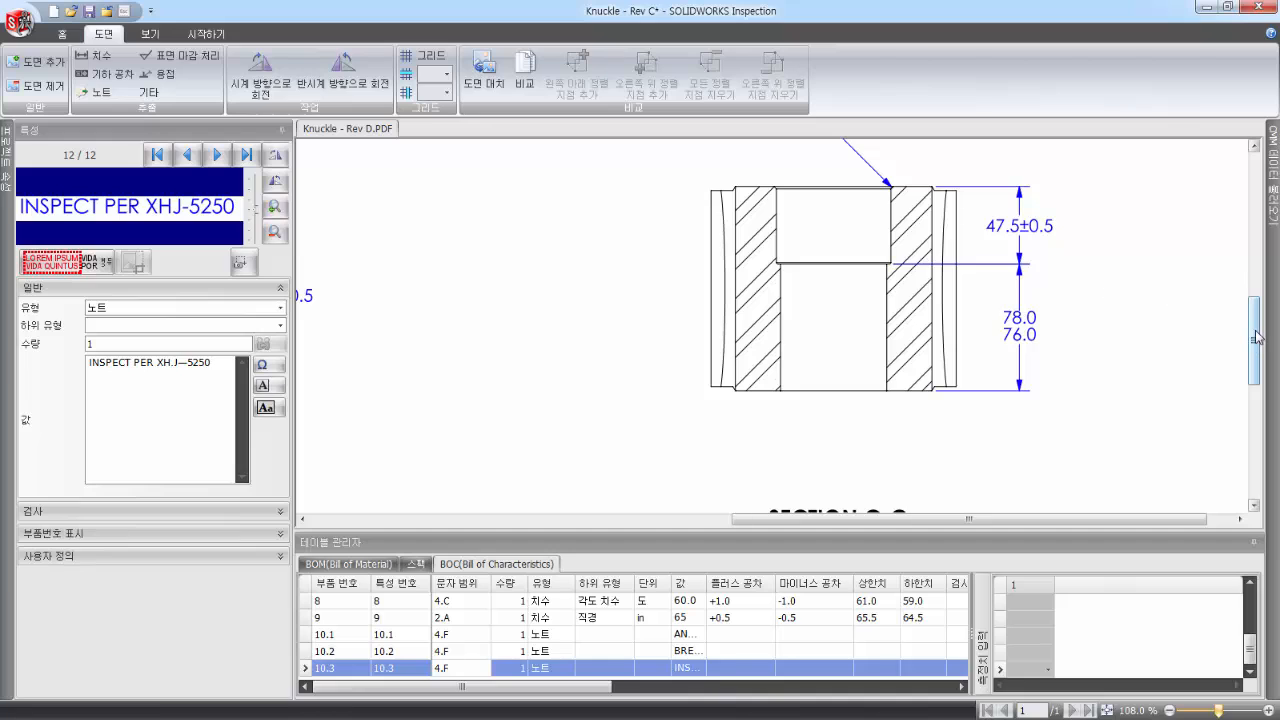
left_click_drag(1256, 336, 1259, 318)
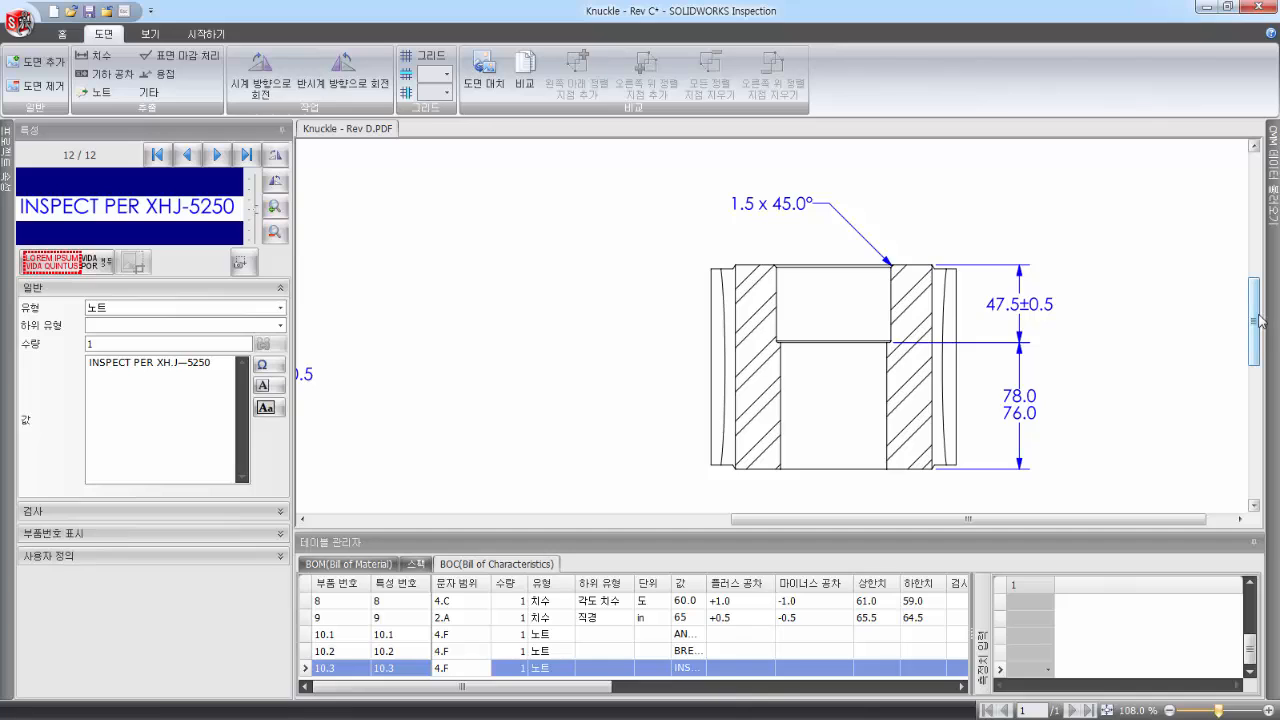
scroll(1258, 328, "down", 1)
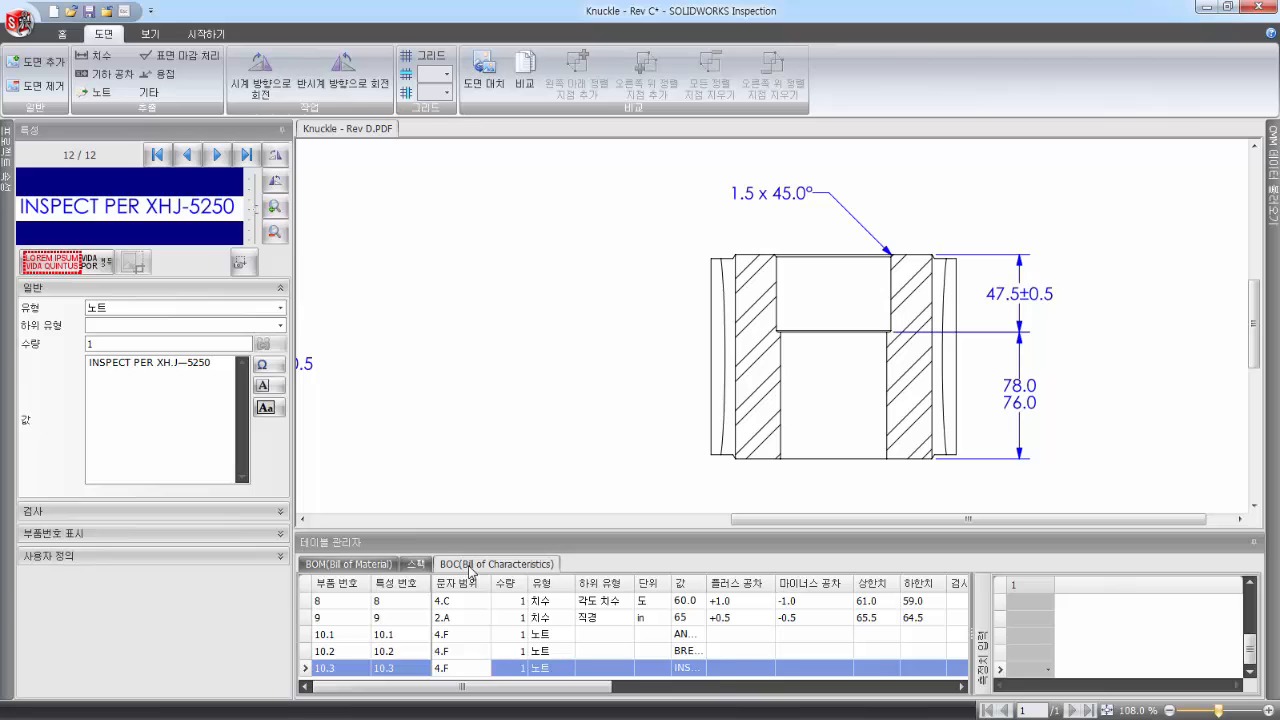
- Insert Section C-C's 47.5±0.5 and 78.0/76.0 dimensions as new characteristics ahead of characteristic 4, the 90±0.5 dimension
left_click(362, 619)
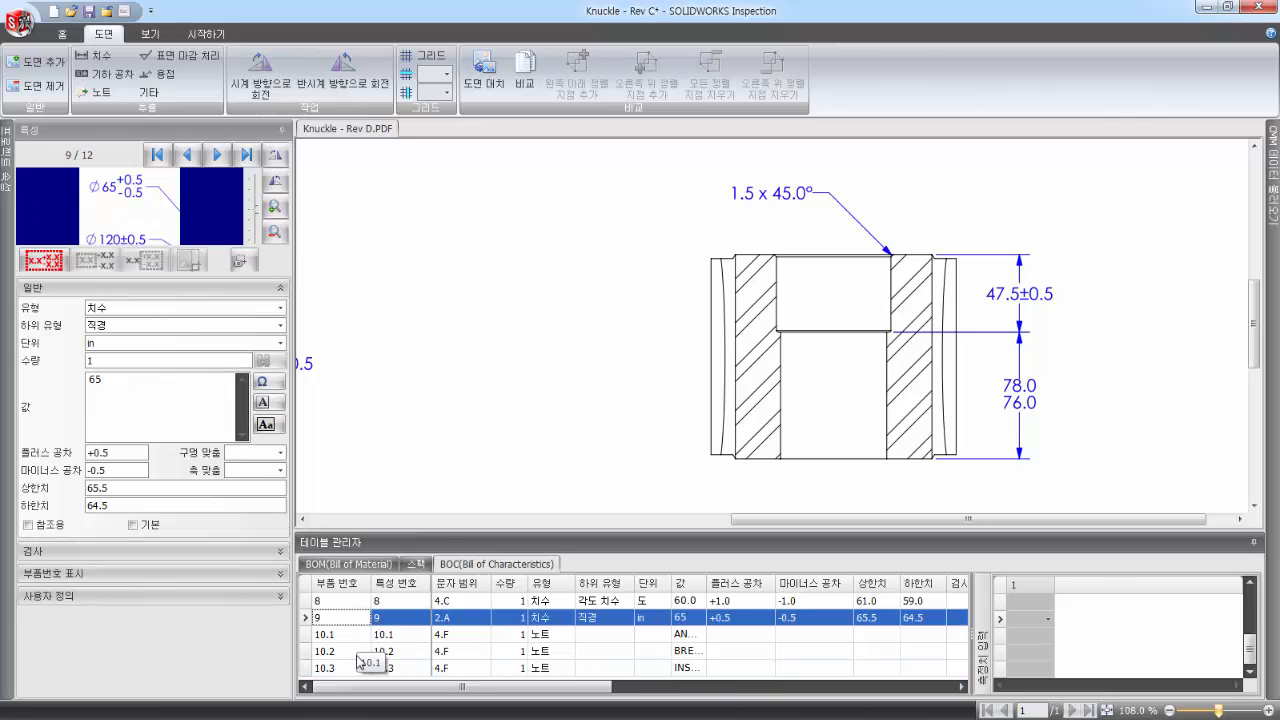
scroll(346, 655, "up", 2)
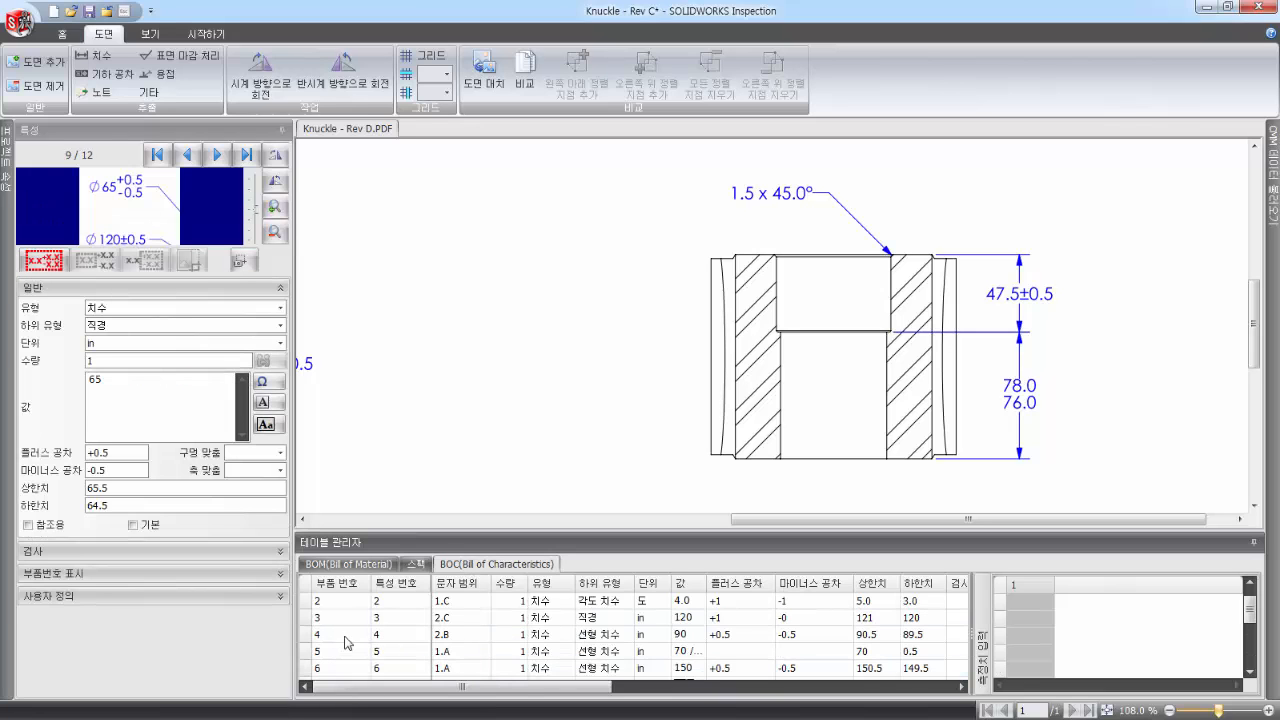
left_click(342, 636)
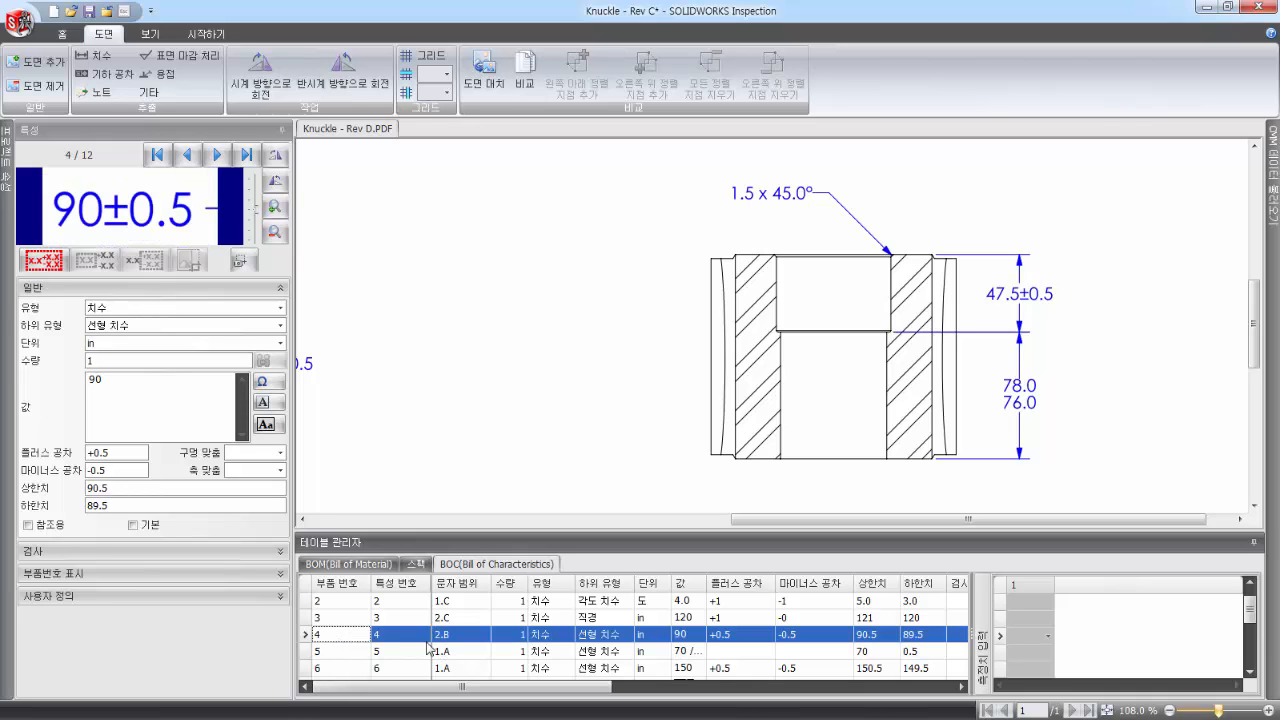
right_click(352, 634)
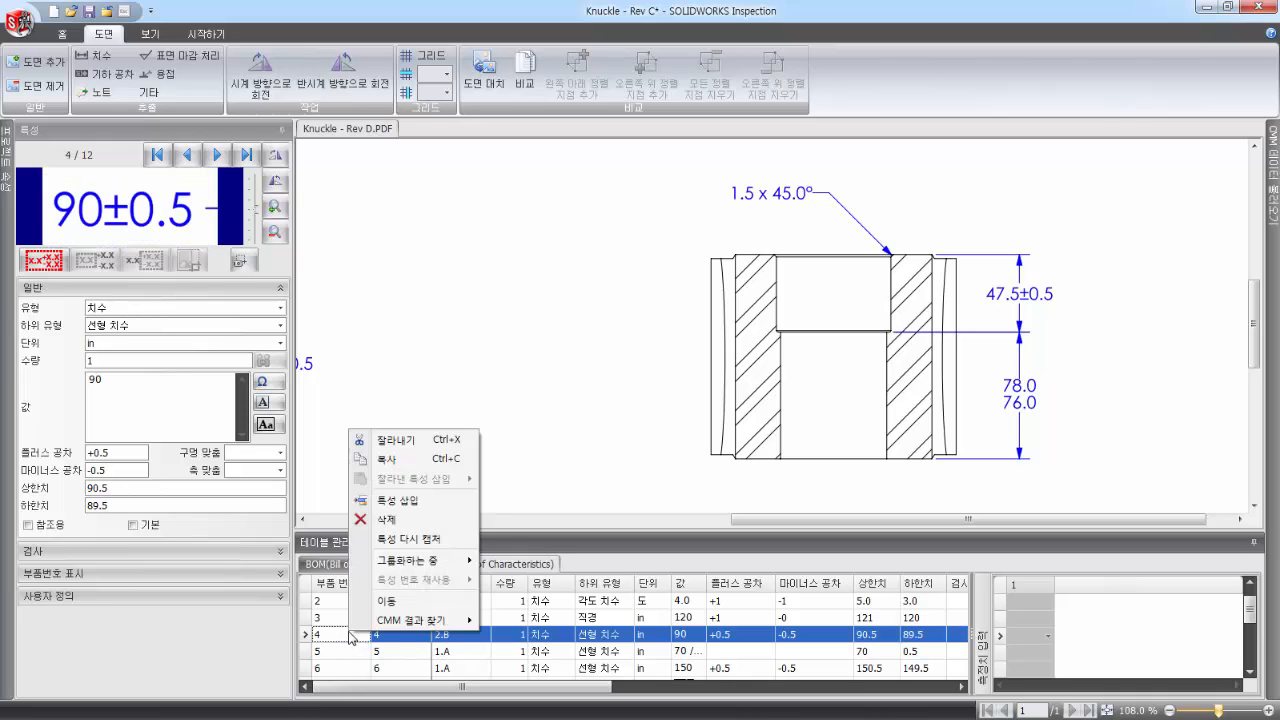
left_click(423, 506)
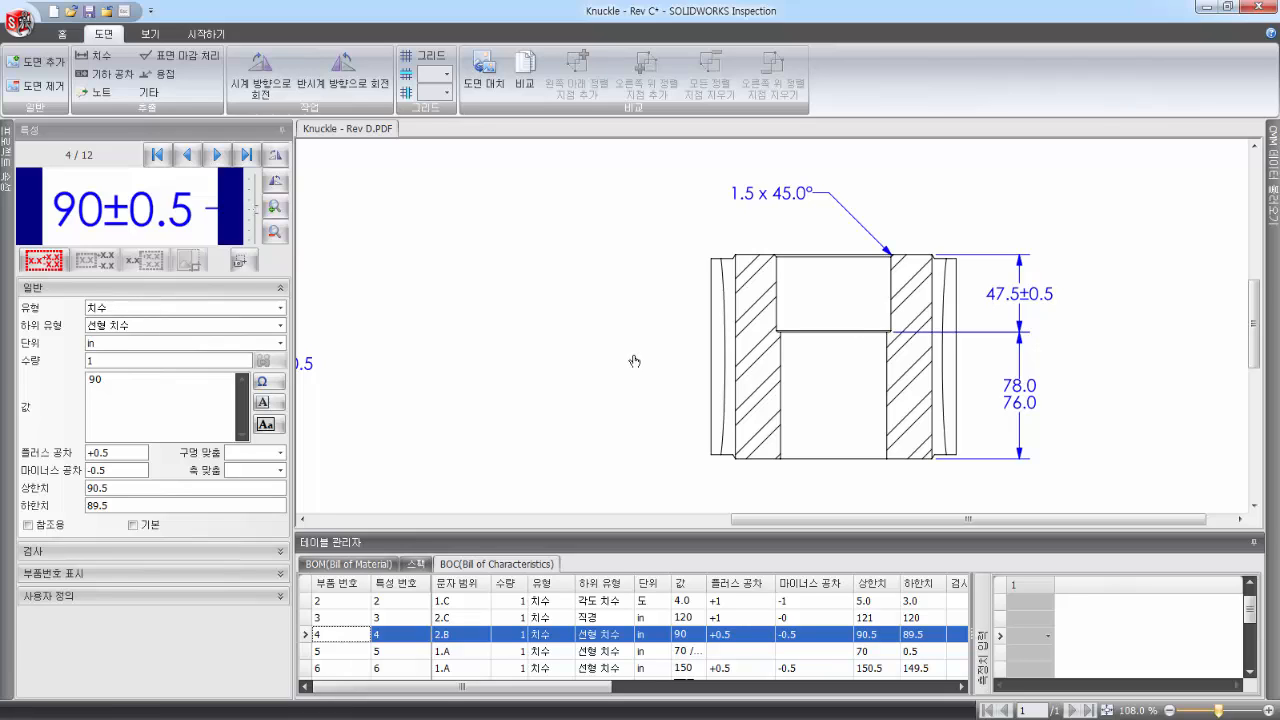
left_click(92, 56)
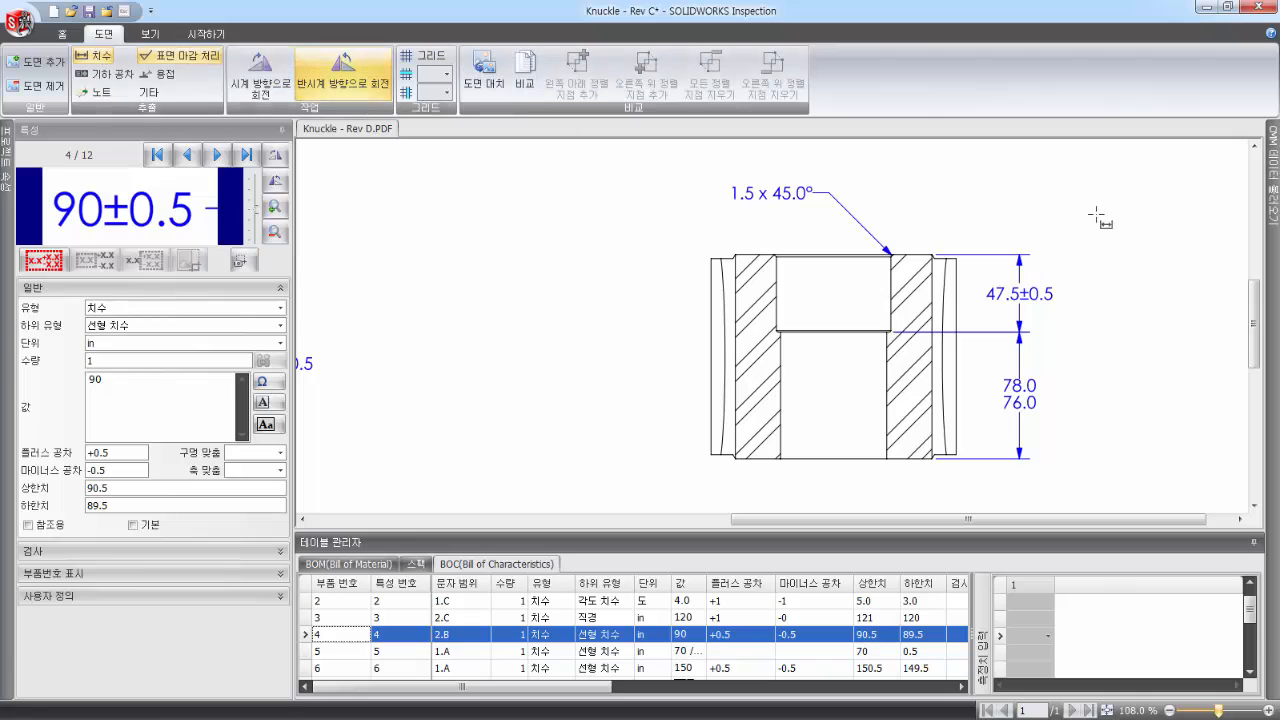
left_click_drag(978, 286, 1068, 311)
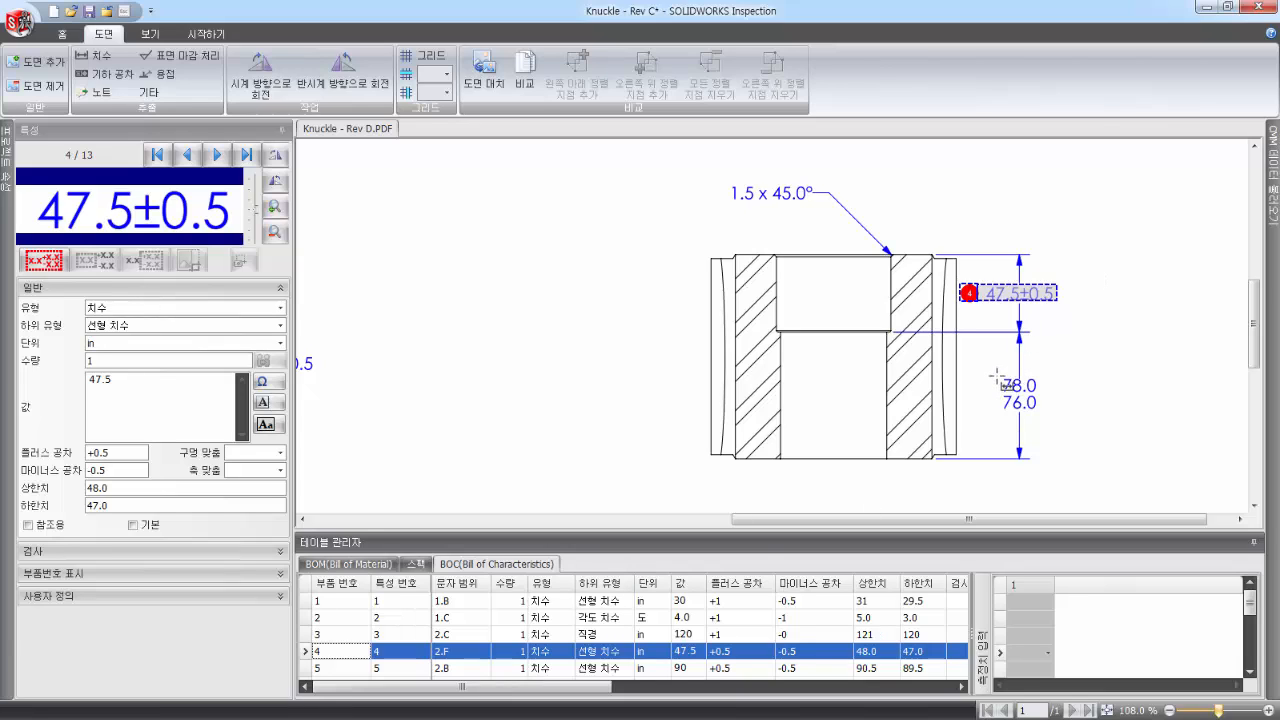
left_click_drag(997, 377, 1050, 423)
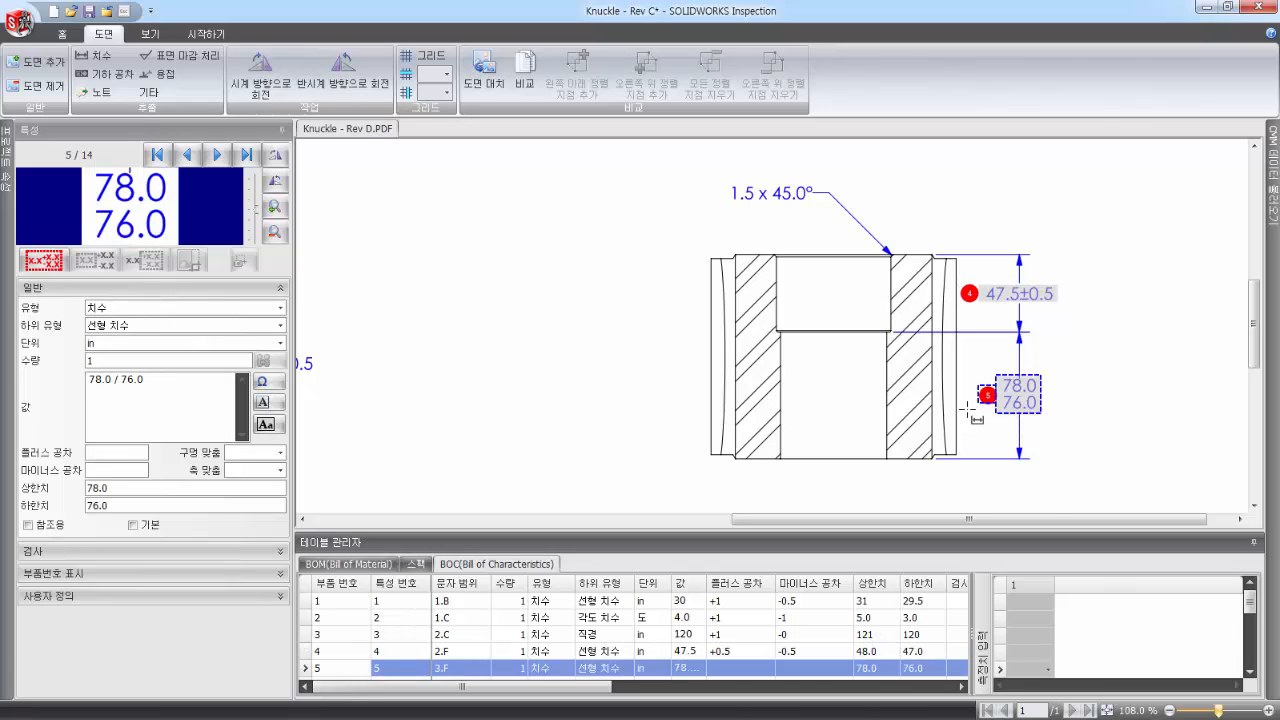
left_click(478, 660)
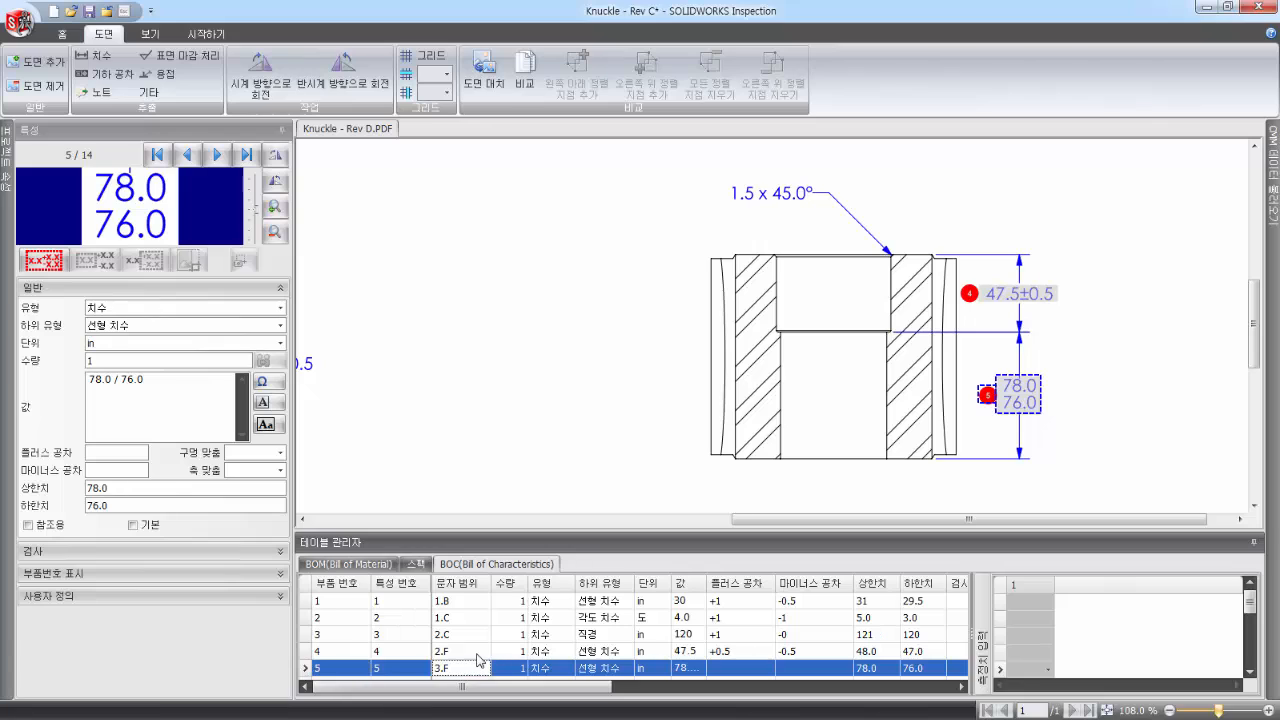
scroll(484, 645, "down", 1)
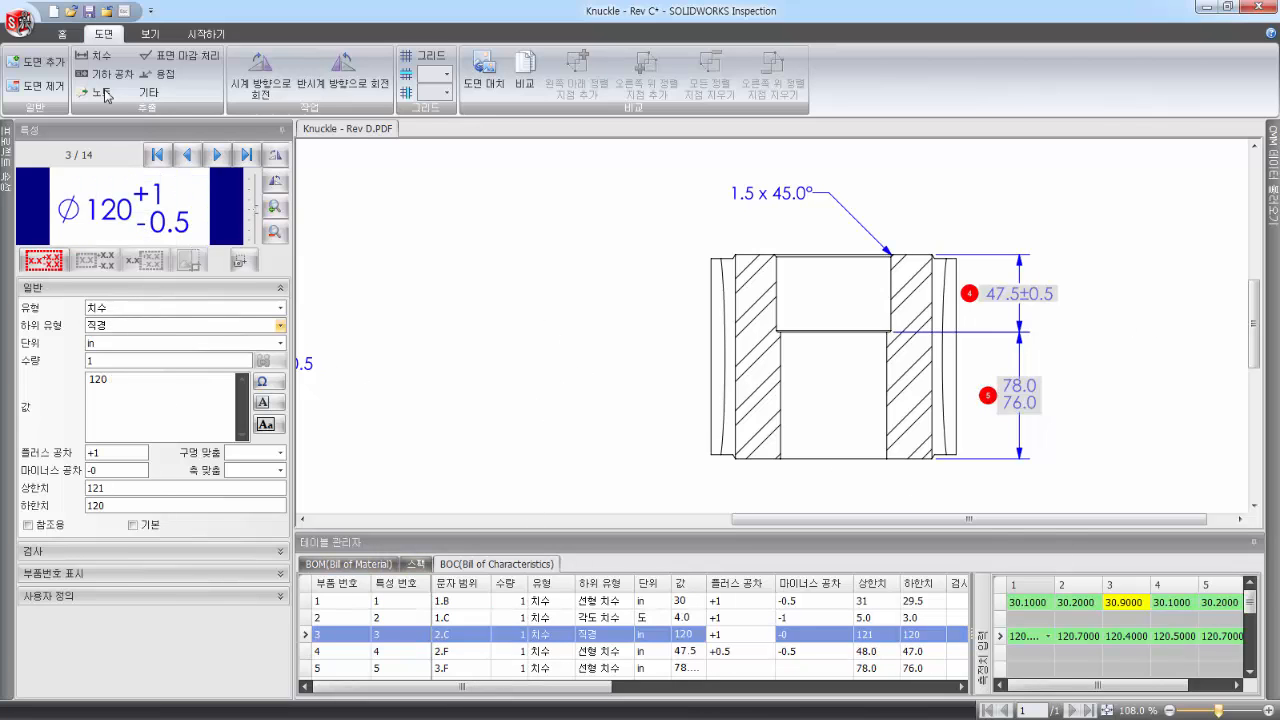
- Export the inspection report to Excel with the first AS9102 image-capture template, overwriting the existing Knuckle - Rev D-FAIR.xlsx file
left_click(64, 34)
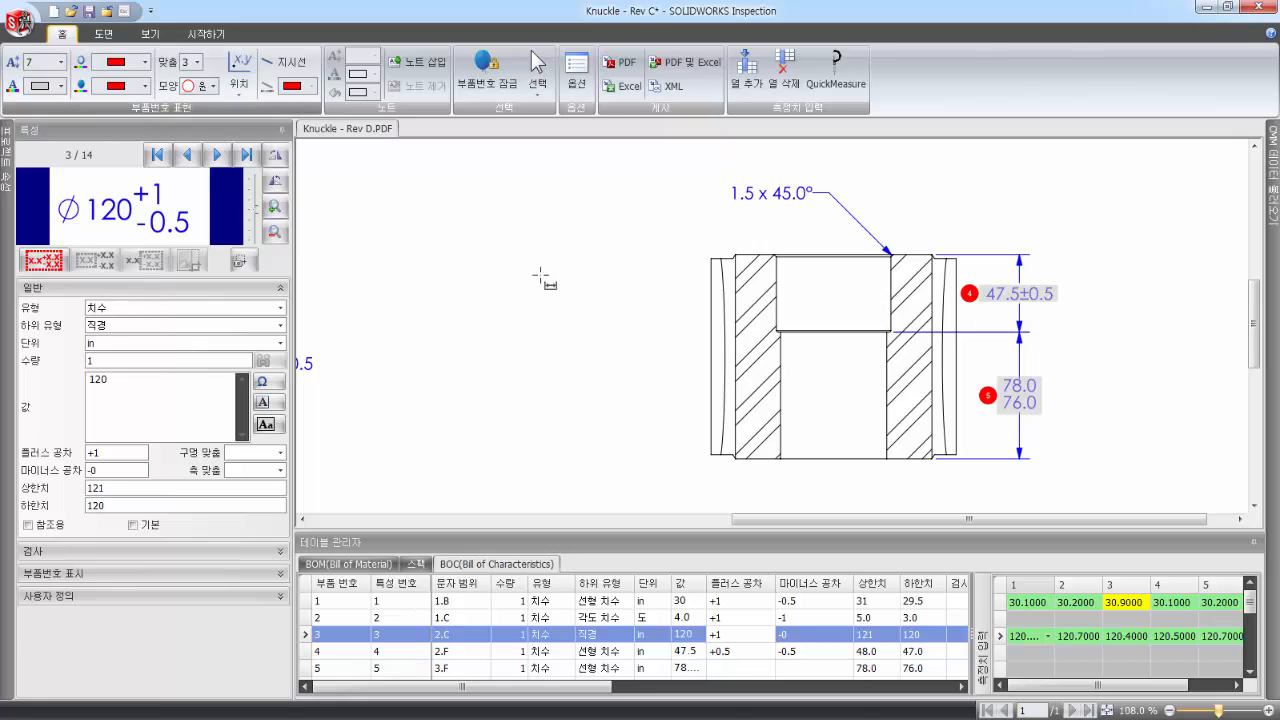
left_click(624, 88)
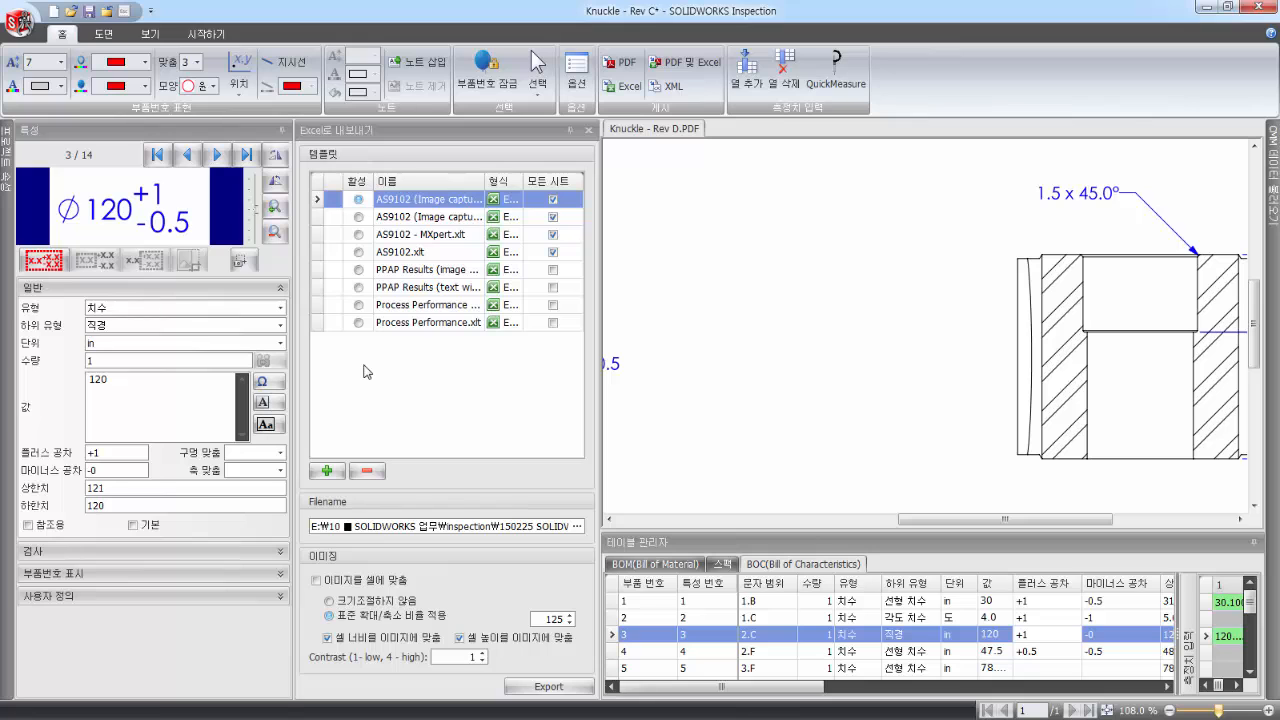
left_click(330, 474)
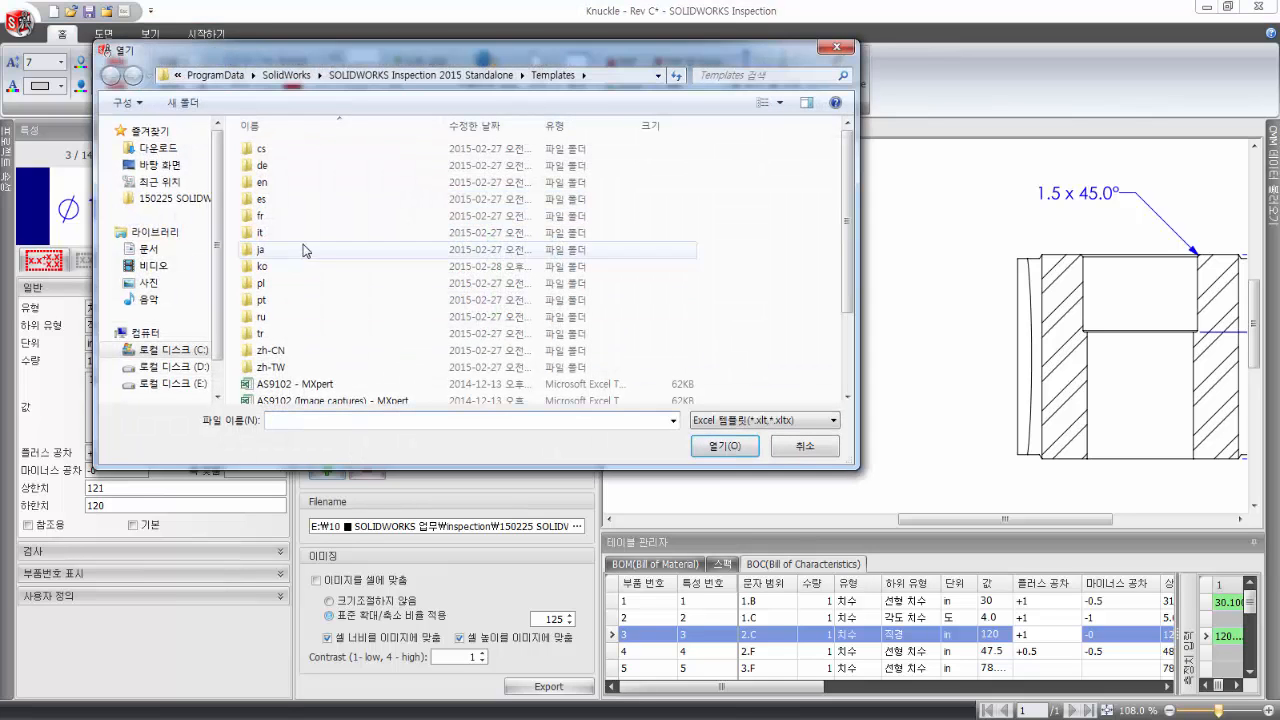
left_click(822, 452)
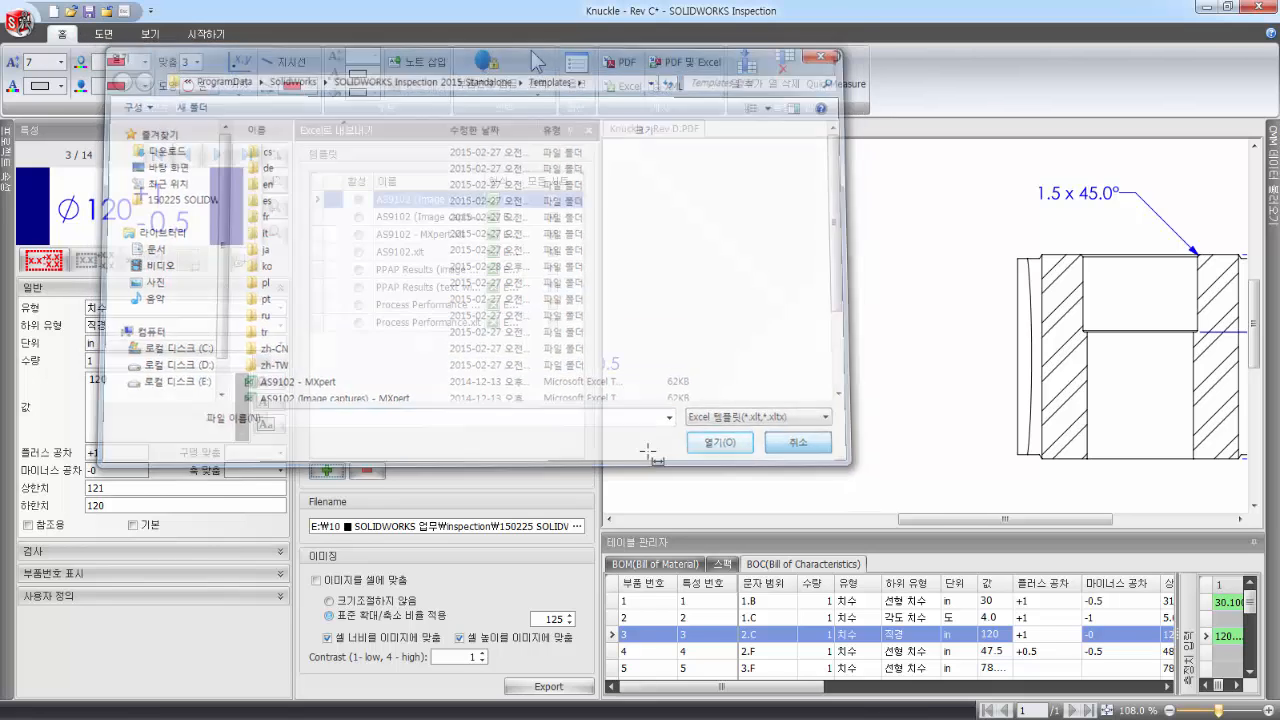
left_click(548, 687)
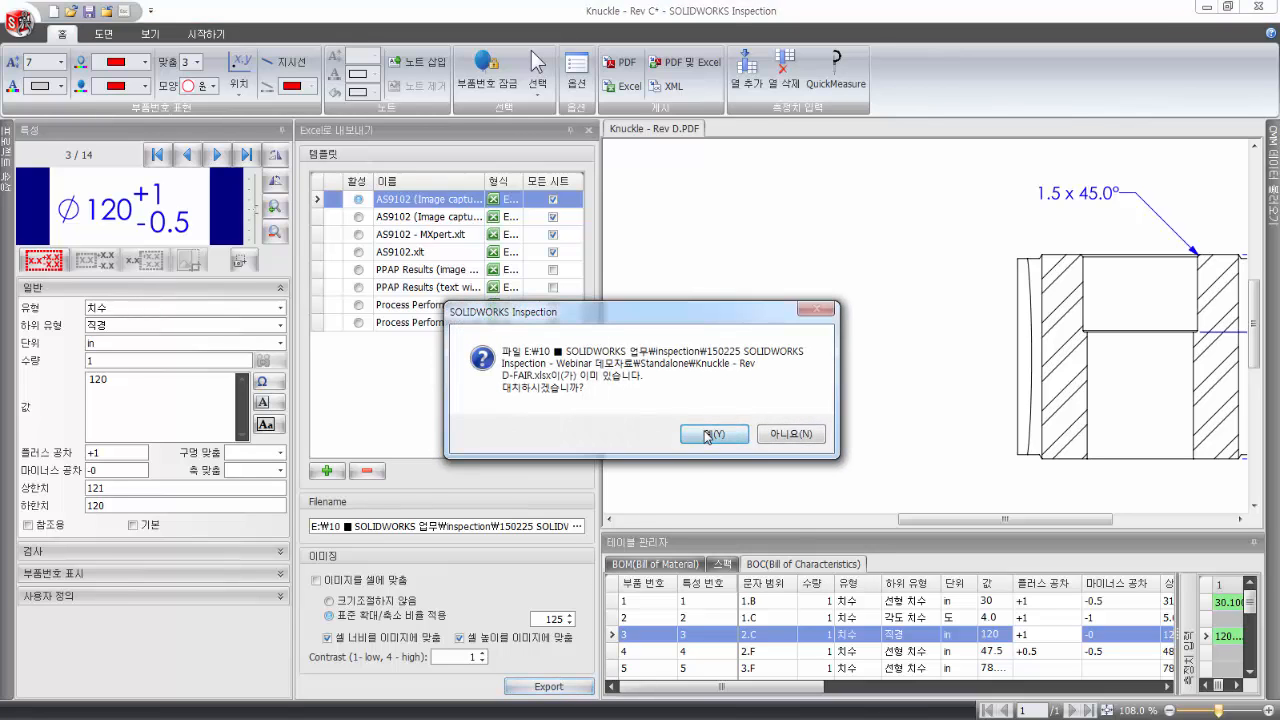
left_click(707, 434)
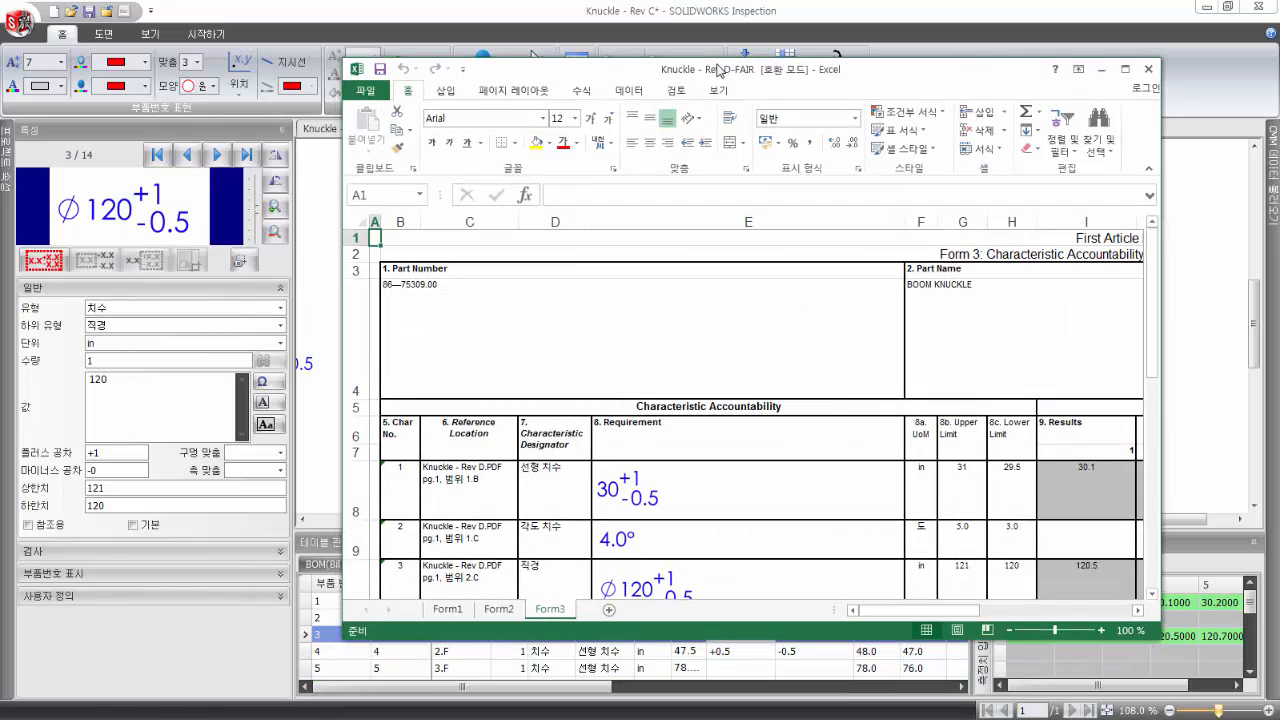
- Maximize the exported report, review Form3's captured requirements, limits and measurement results for the characteristics, and close the workbook
double_click(718, 70)
left_click(778, 345)
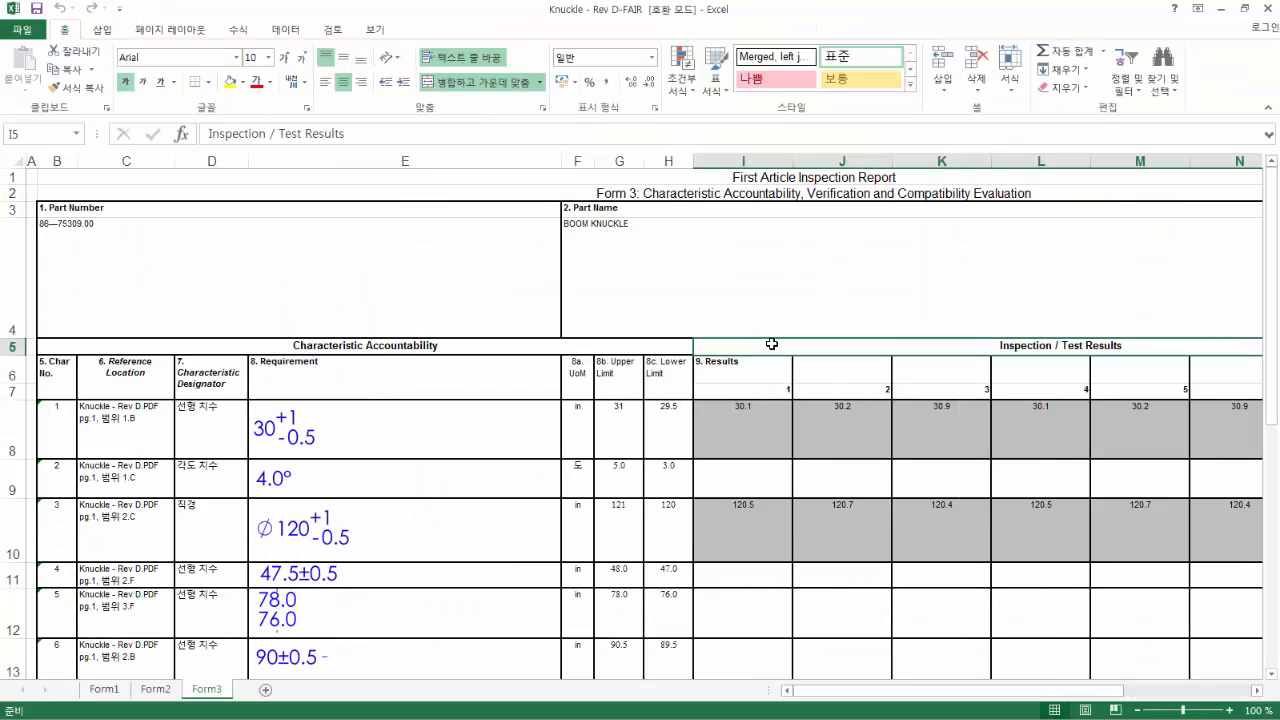
scroll(729, 383, "down", 1)
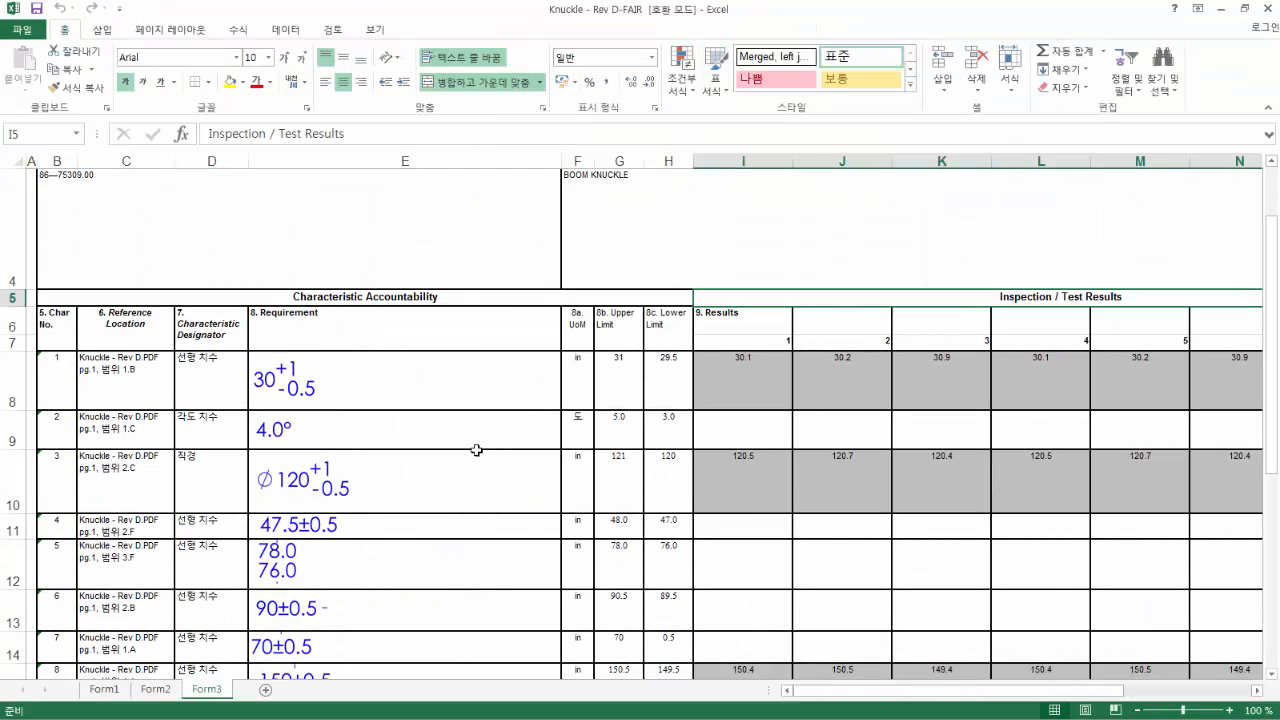
left_click(672, 382)
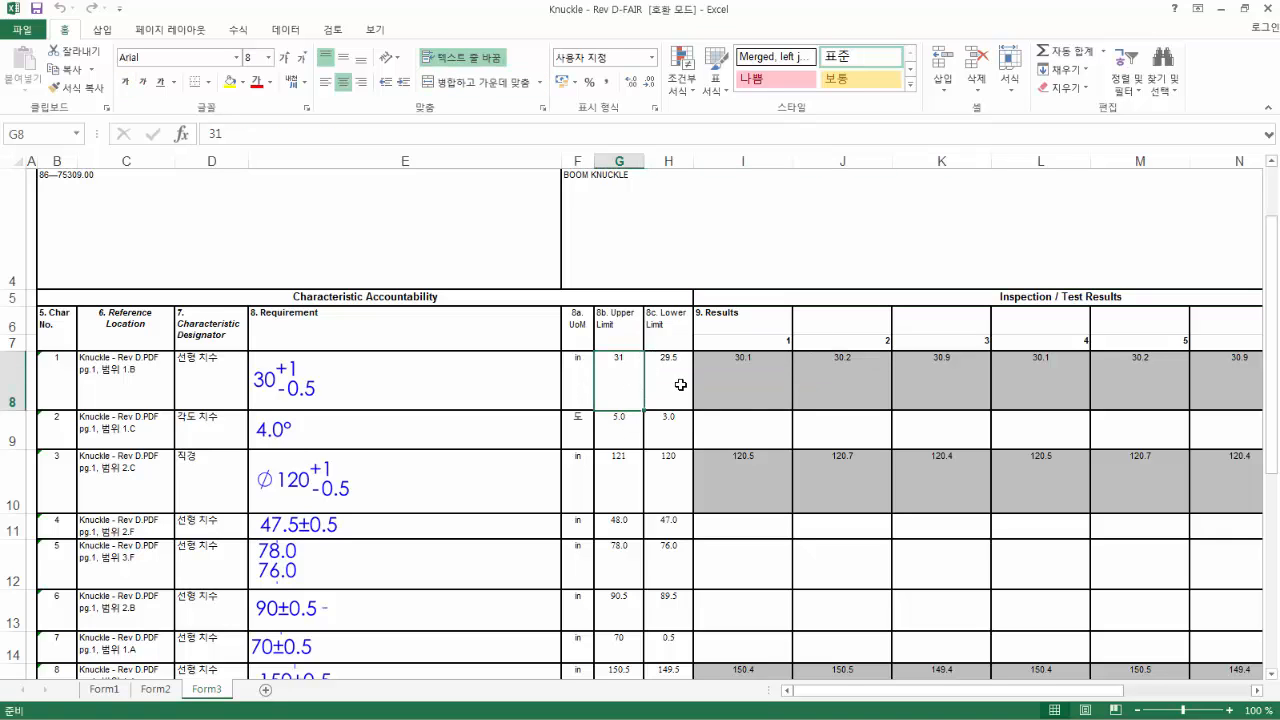
left_click(748, 385)
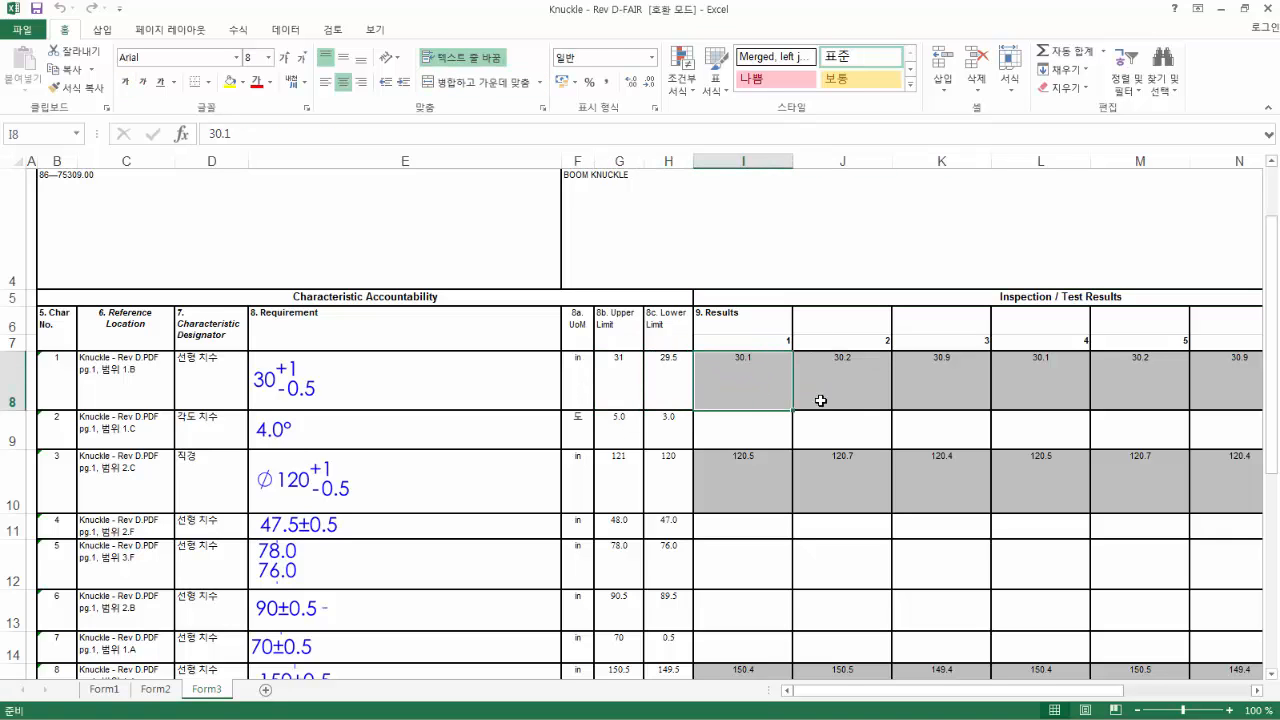
left_click(963, 395)
left_click(1095, 446)
left_click(757, 480)
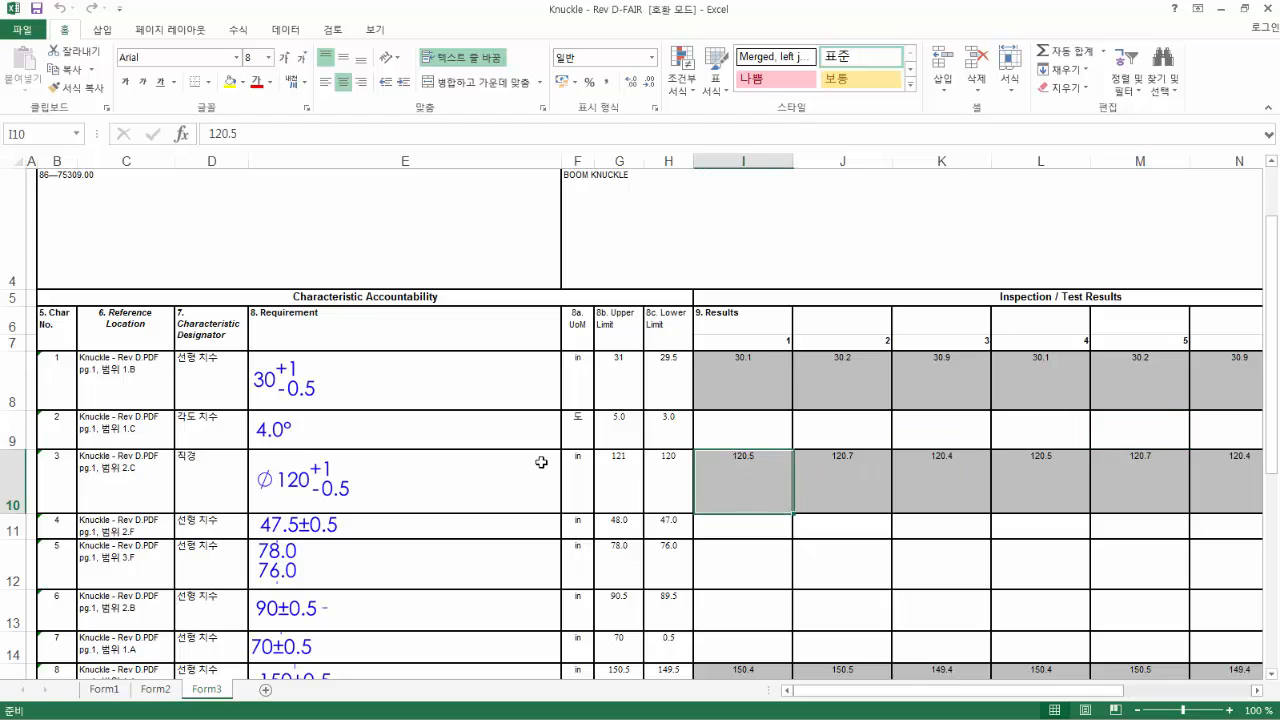
left_click(384, 448)
scroll(450, 425, "up", 1)
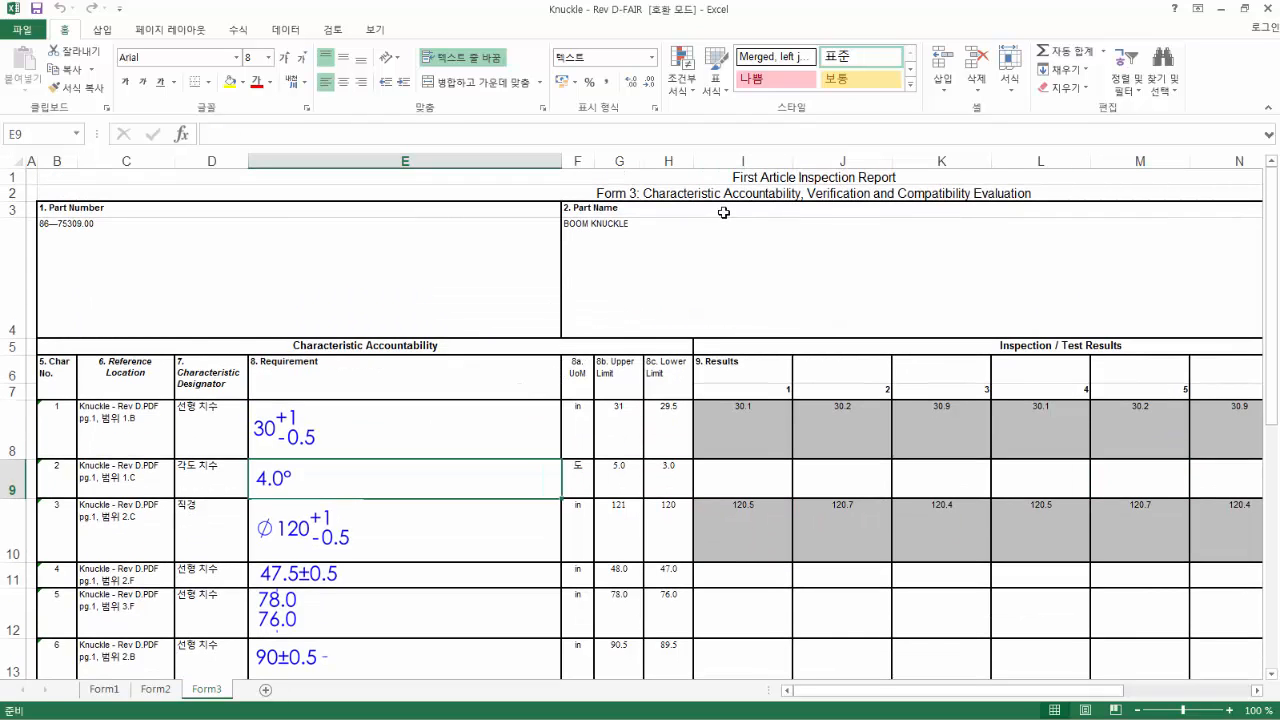
left_click(1266, 8)
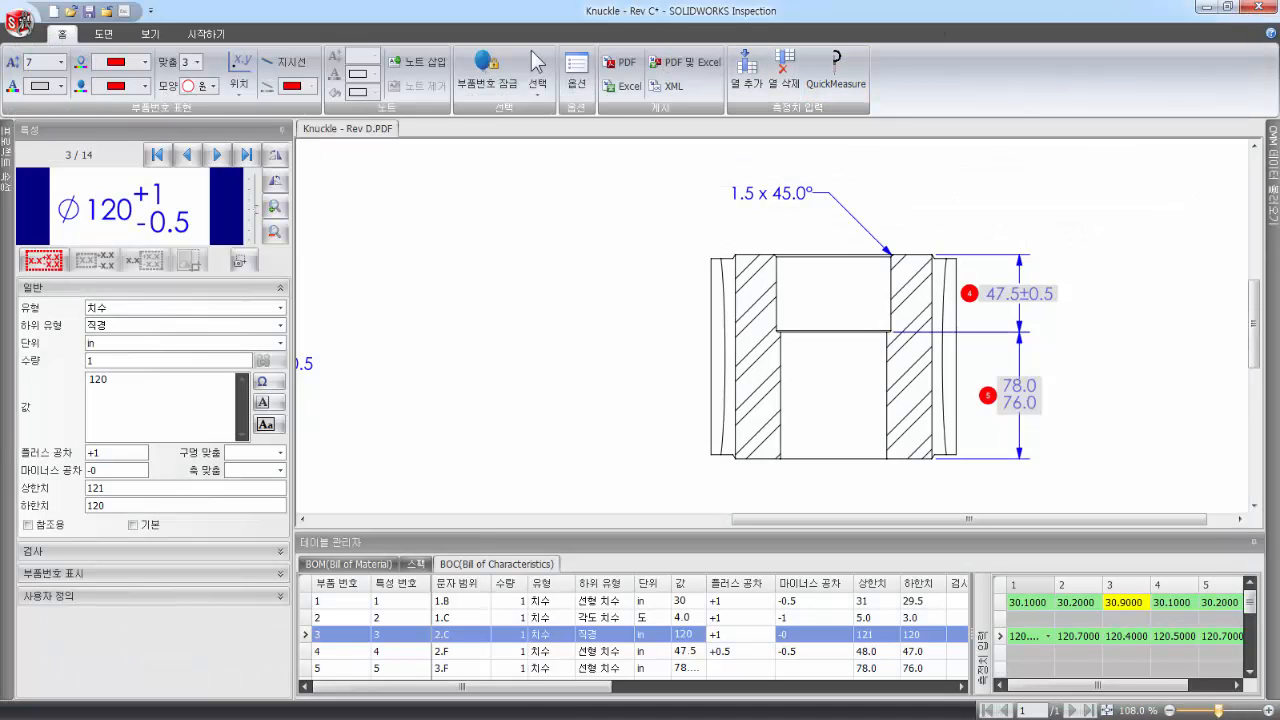